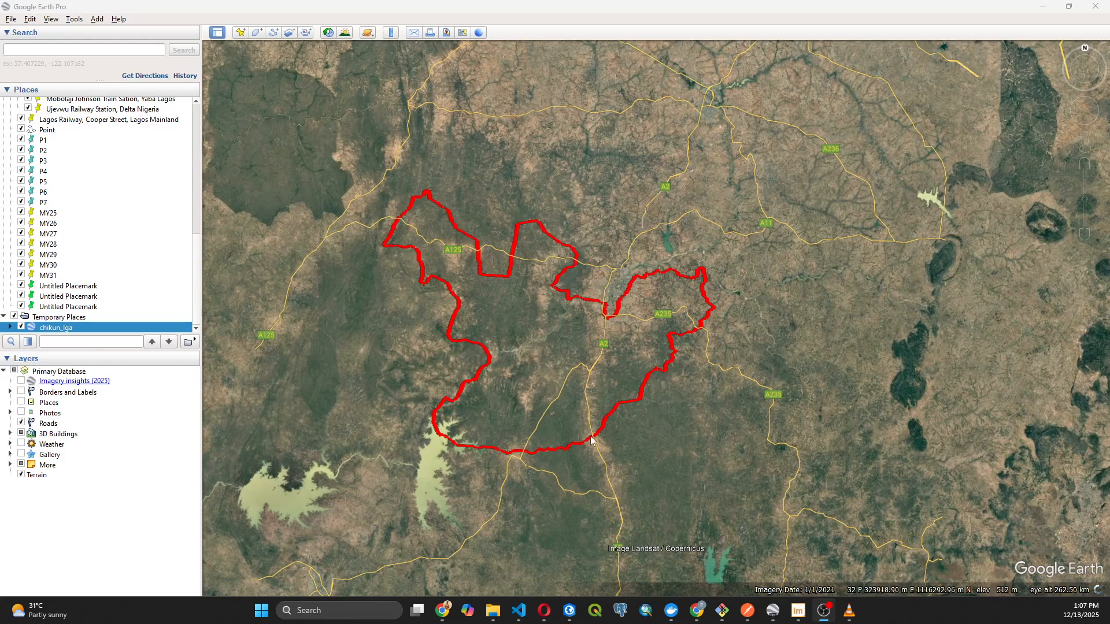
# Switch from Google Earth to the USGS EarthExplorer page in the browser and show the area around Kaduna
pyautogui.click(1049, 11)
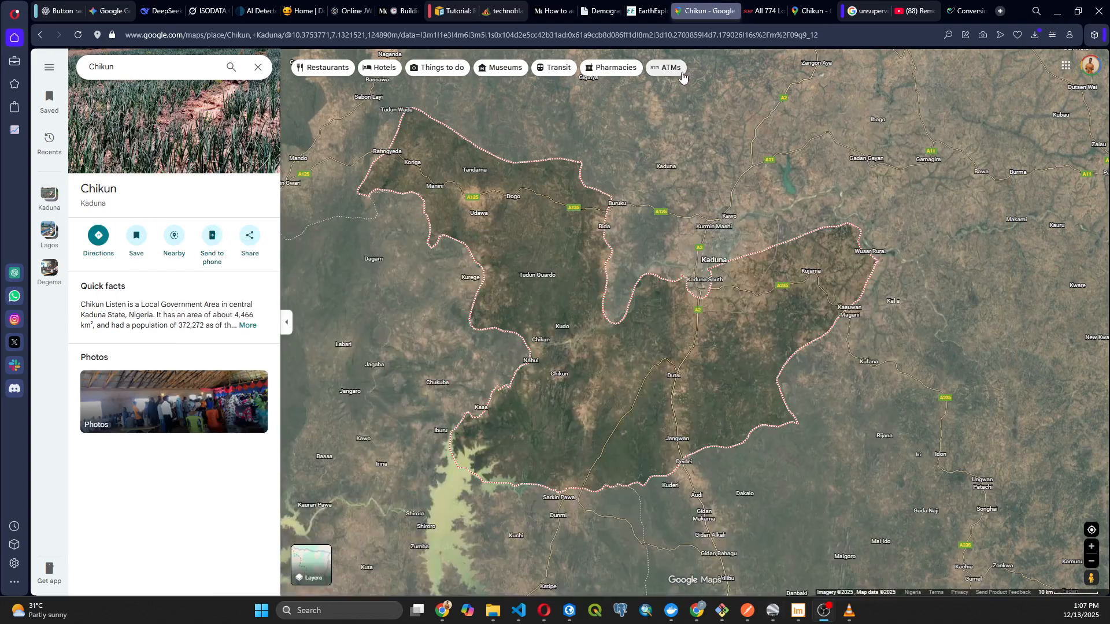
pyautogui.click(644, 15)
pyautogui.scroll(2, 438, 161)
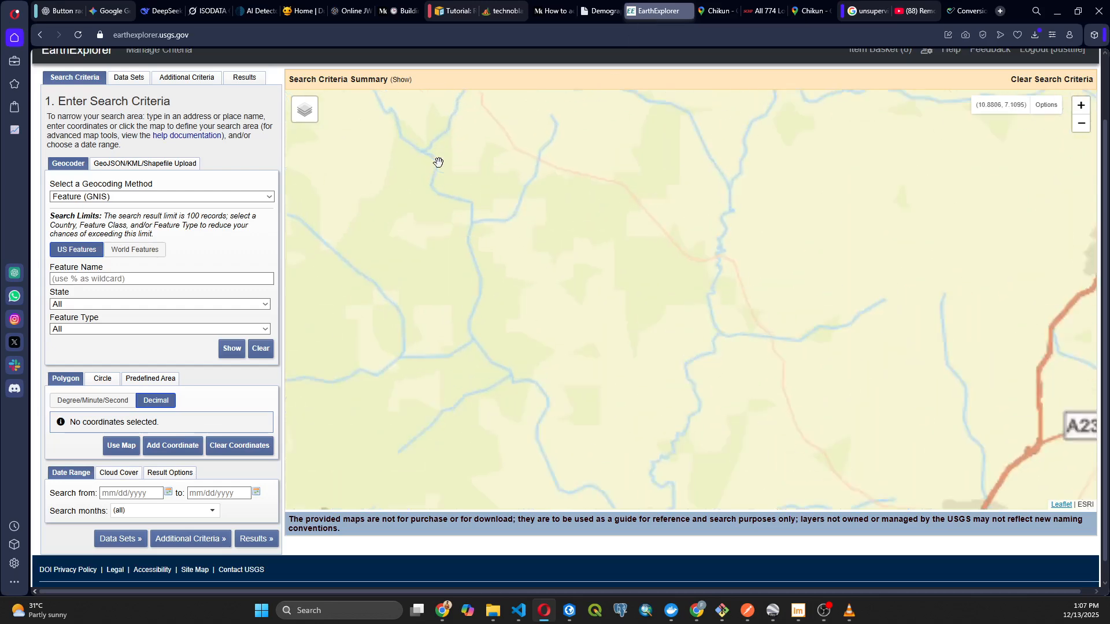
pyautogui.scroll(-2, 491, 181)
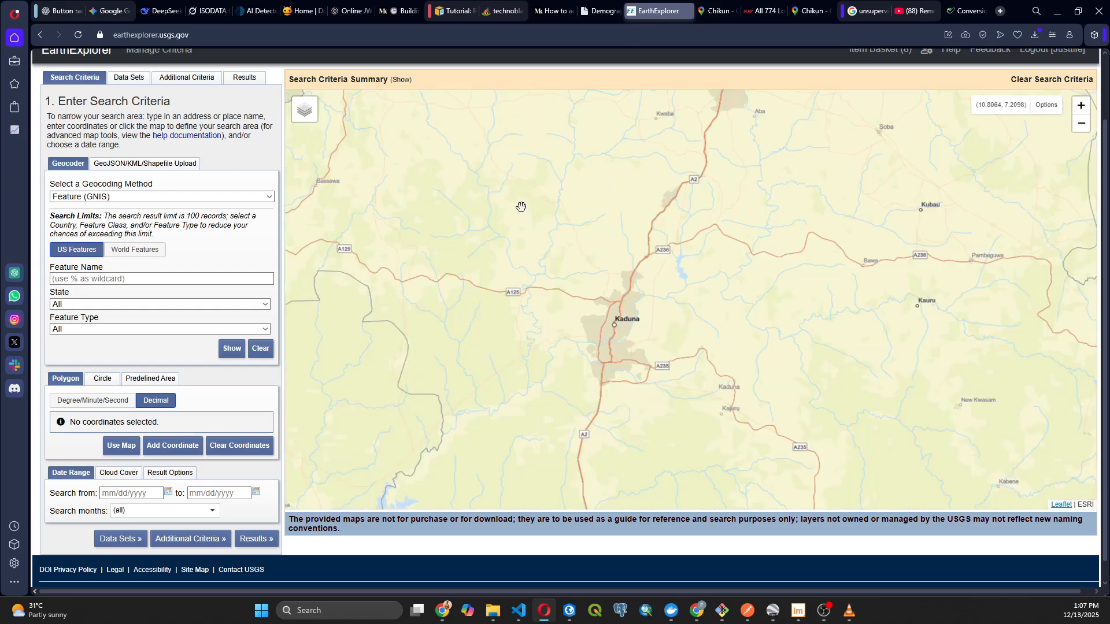
pyautogui.click(205, 36)
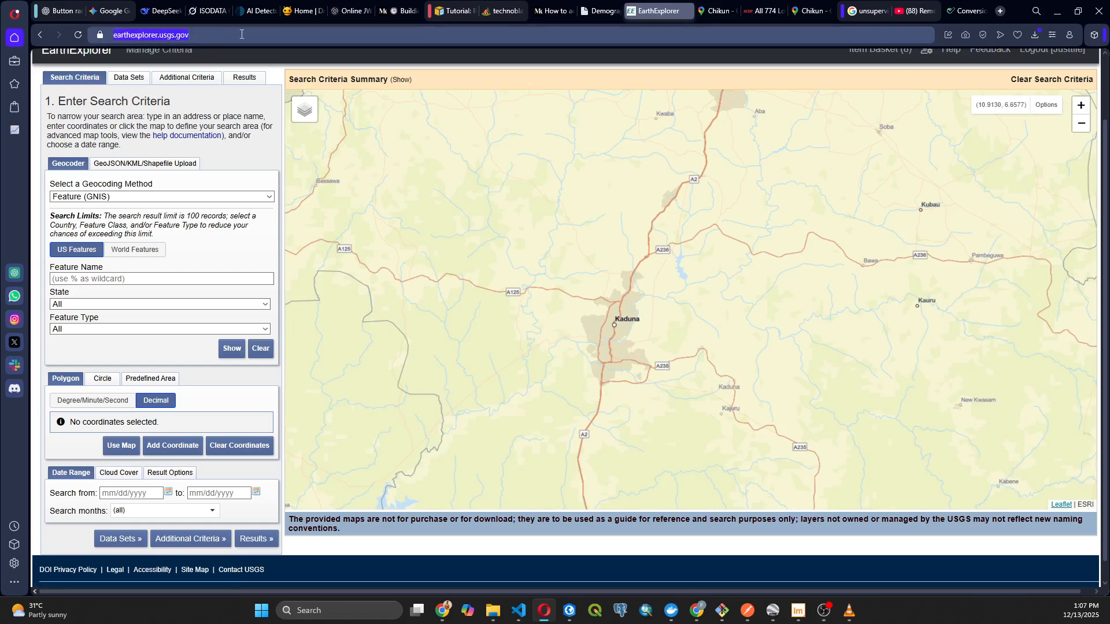
pyautogui.scroll(1, 490, 223)
pyautogui.scroll(-1, 491, 223)
# Review the data set, additional criteria and results stages, cancelling the Landsat 8-9 search and returning to the search criteria
pyautogui.click(121, 87)
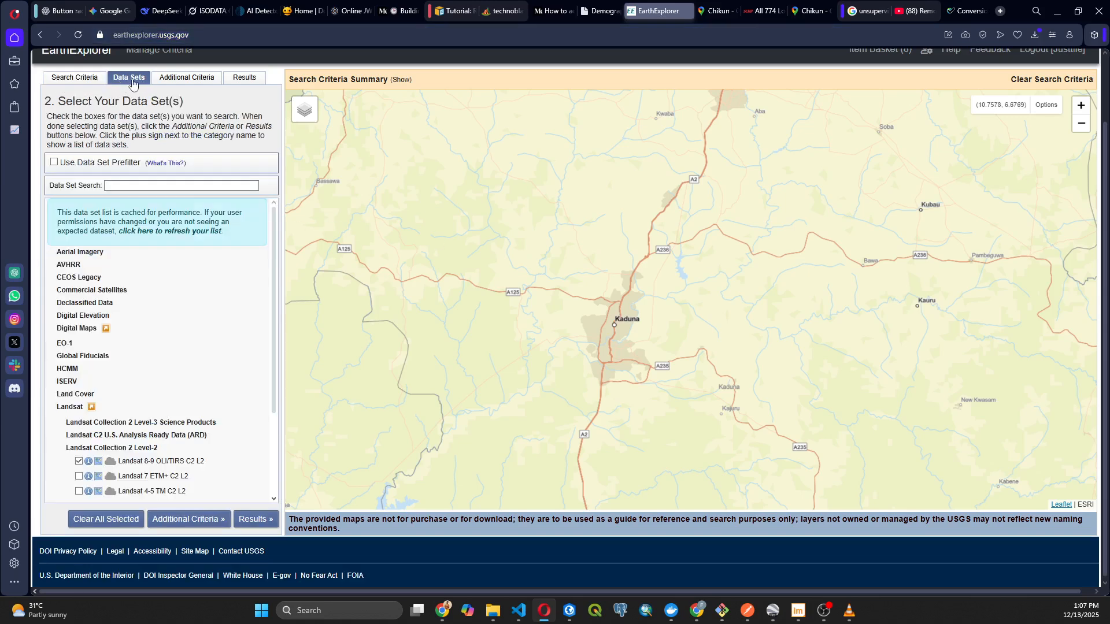
pyautogui.click(197, 81)
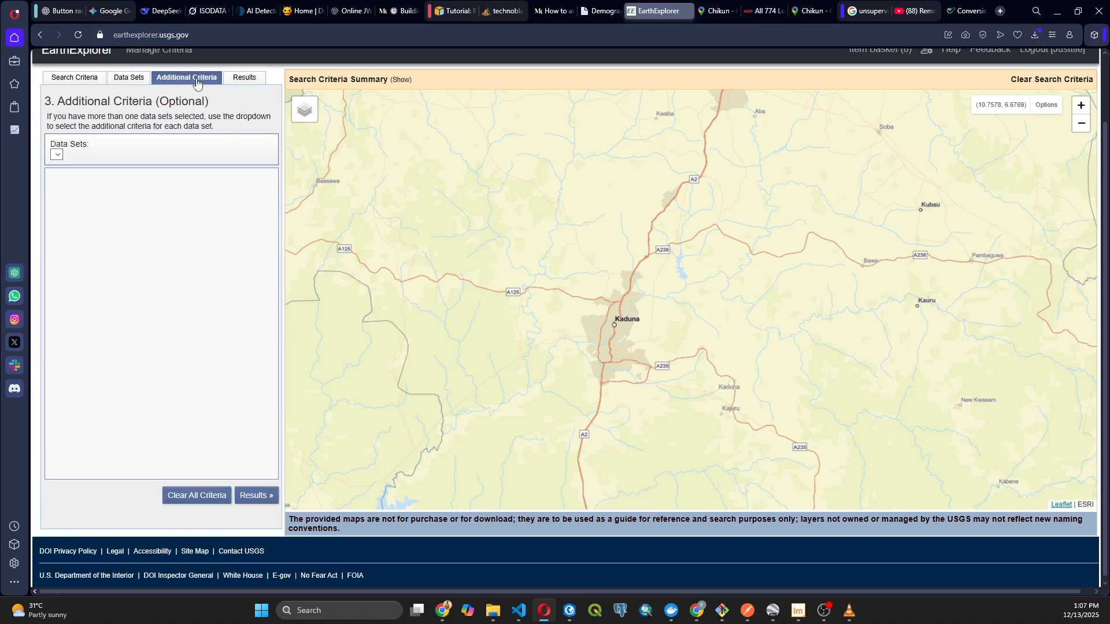
pyautogui.click(240, 84)
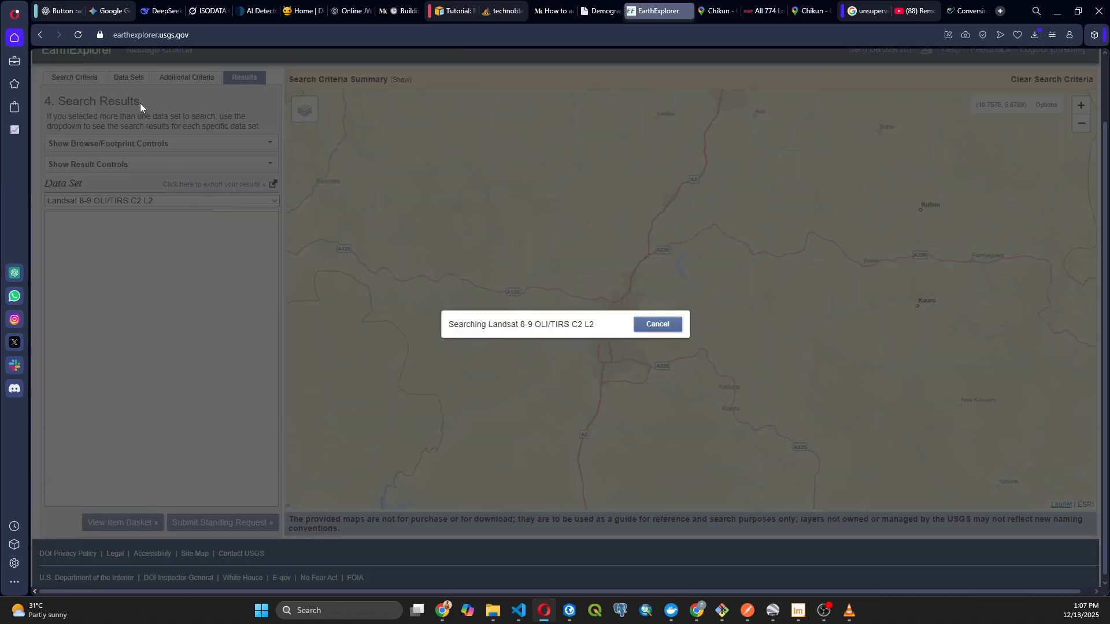
pyautogui.click(642, 325)
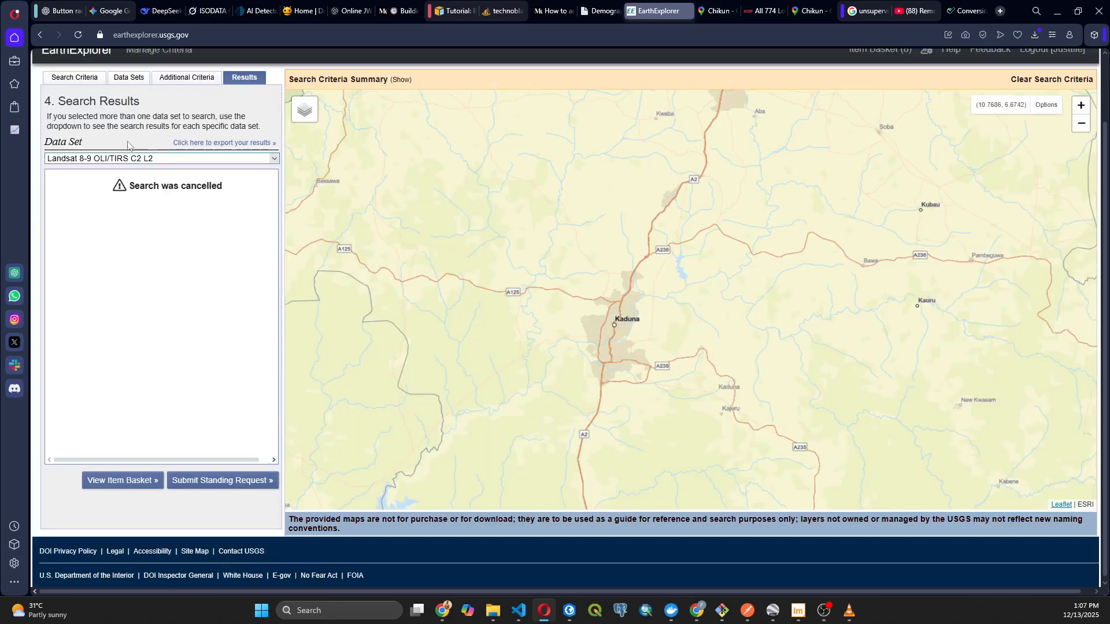
pyautogui.click(86, 85)
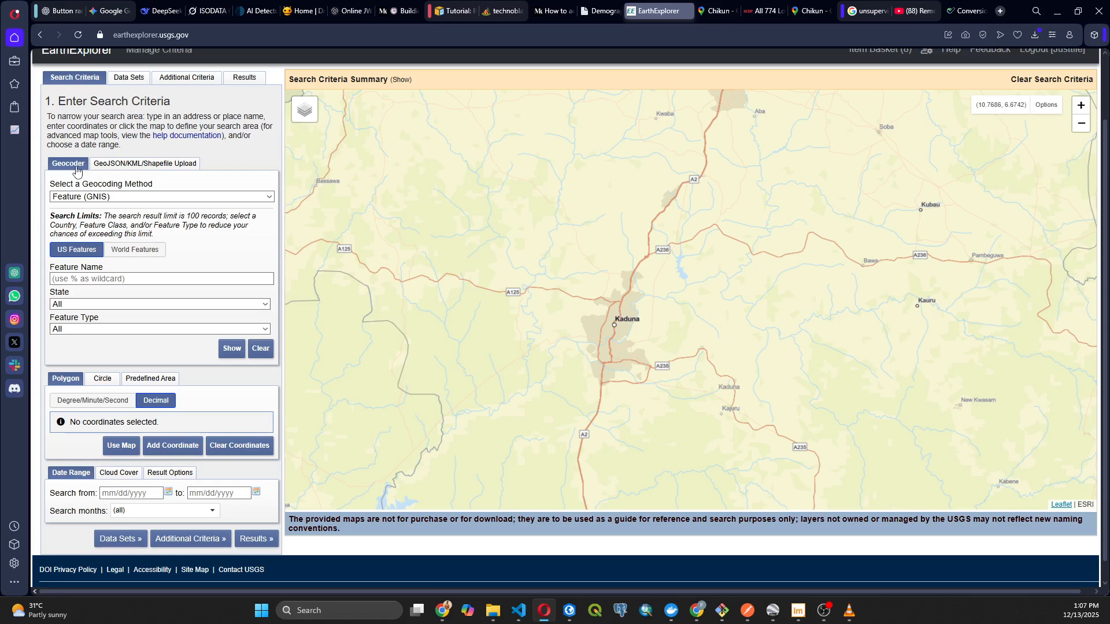
# Try the visible map extent around Kaduna as the search polygon and clear its coordinates
pyautogui.scroll(-1, 133, 271)
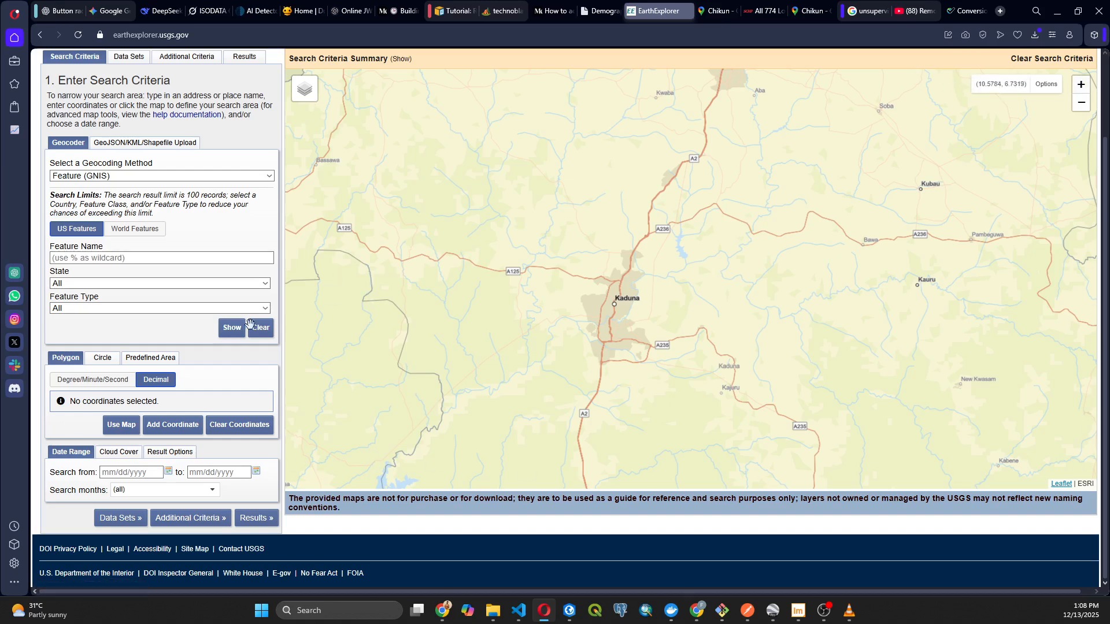
pyautogui.click(118, 426)
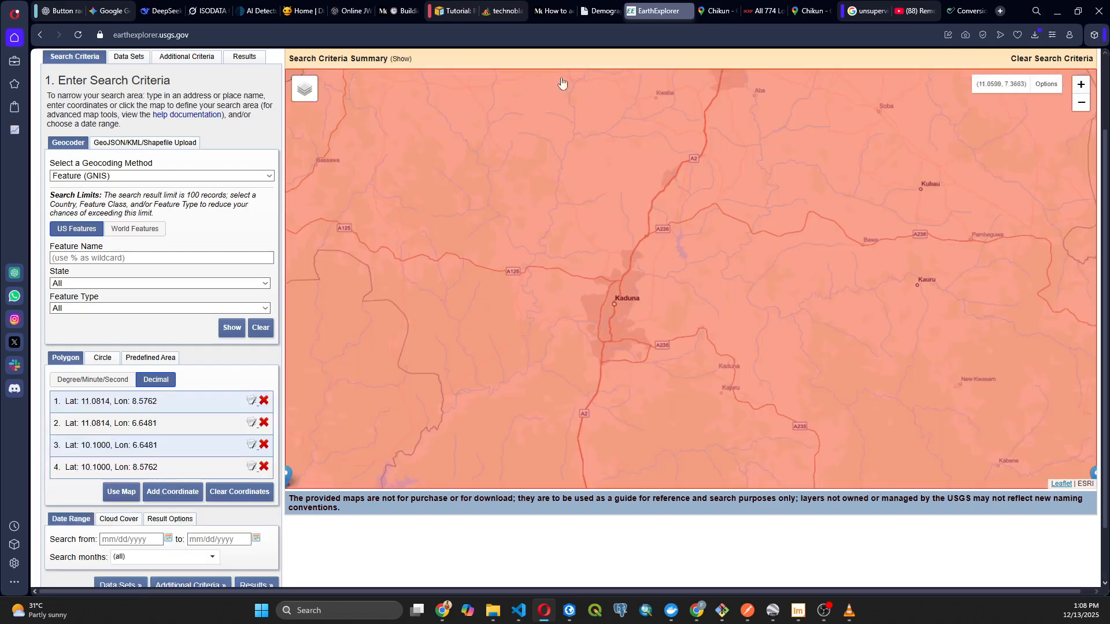
pyautogui.scroll(-1, 501, 209)
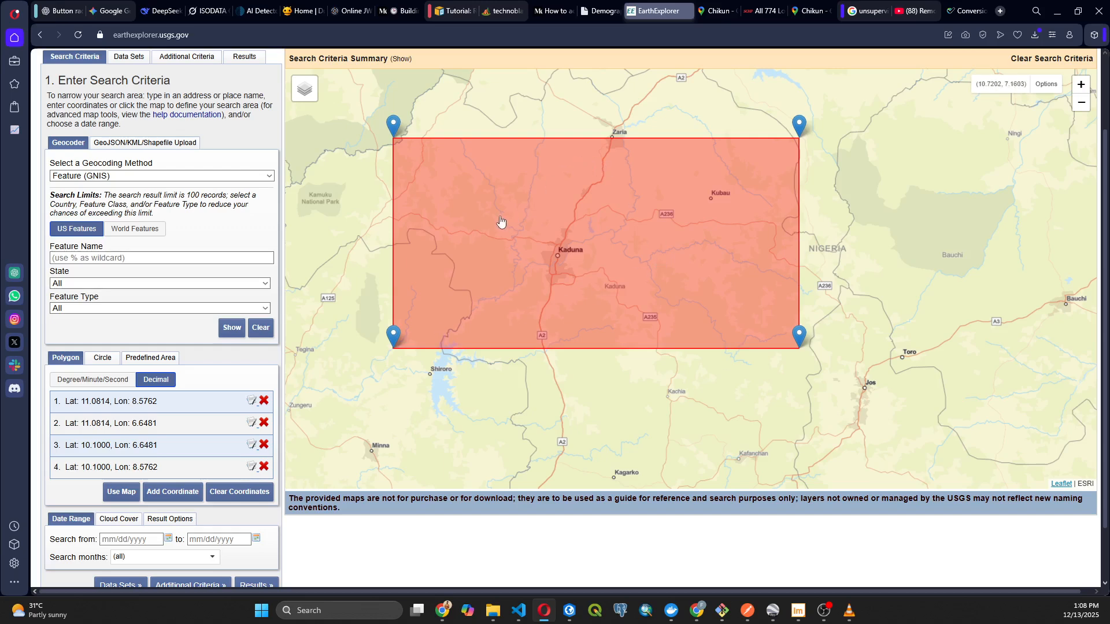
pyautogui.scroll(1, 500, 220)
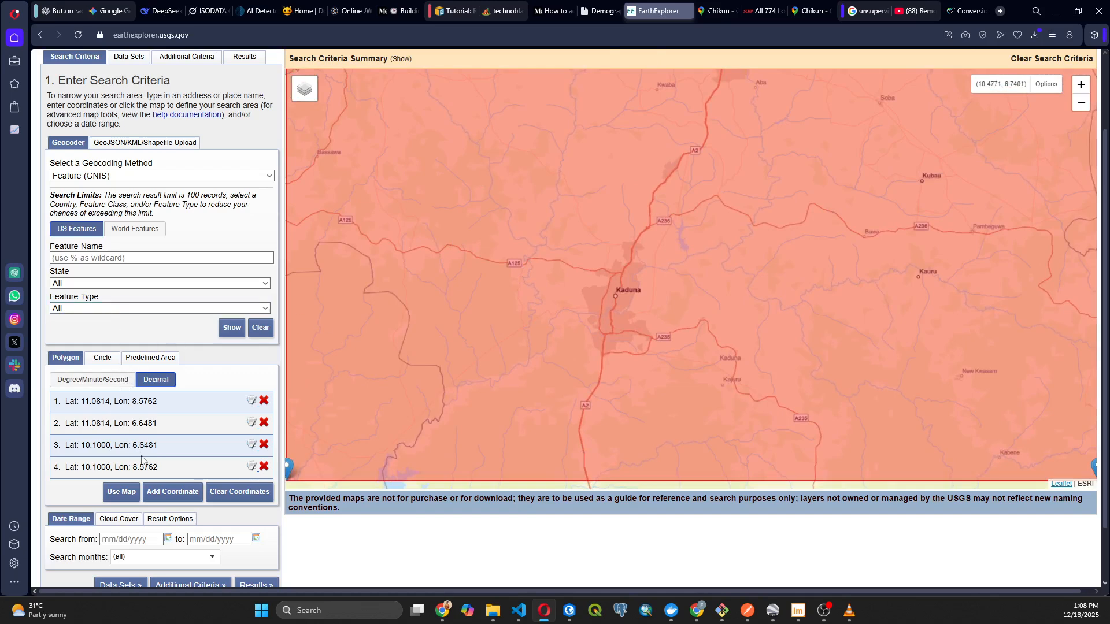
pyautogui.click(239, 492)
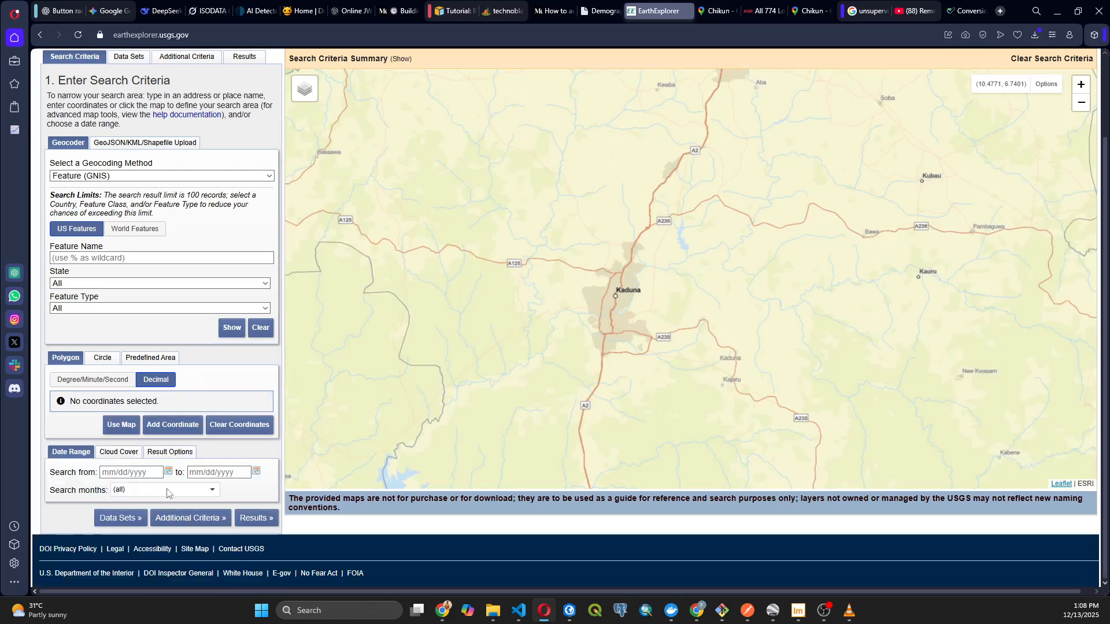
pyautogui.click(174, 425)
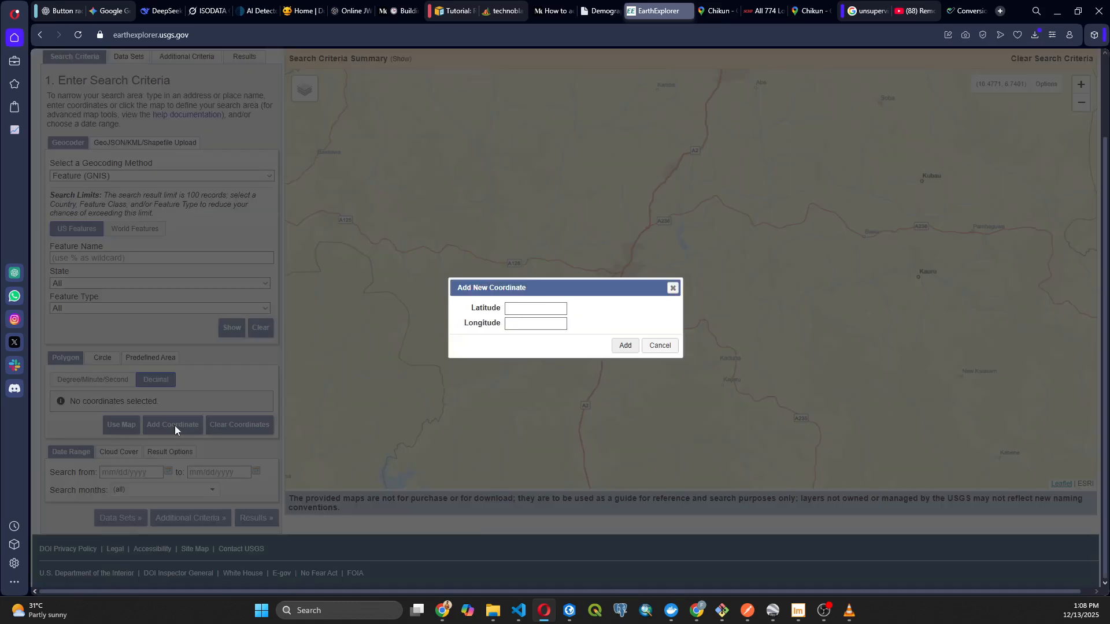
pyautogui.click(516, 311)
pyautogui.click(525, 325)
pyautogui.click(673, 288)
pyautogui.moveTo(1044, 96)
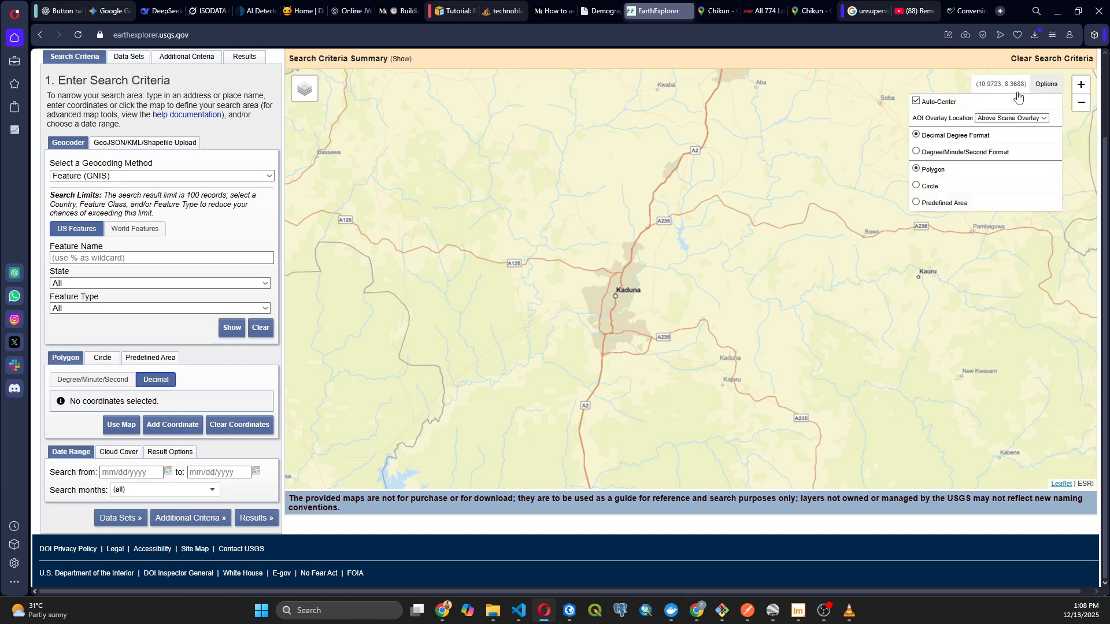
# Check the file formats offered for uploading a search area and view the chikun_lga boundary in Google Earth
pyautogui.click(120, 144)
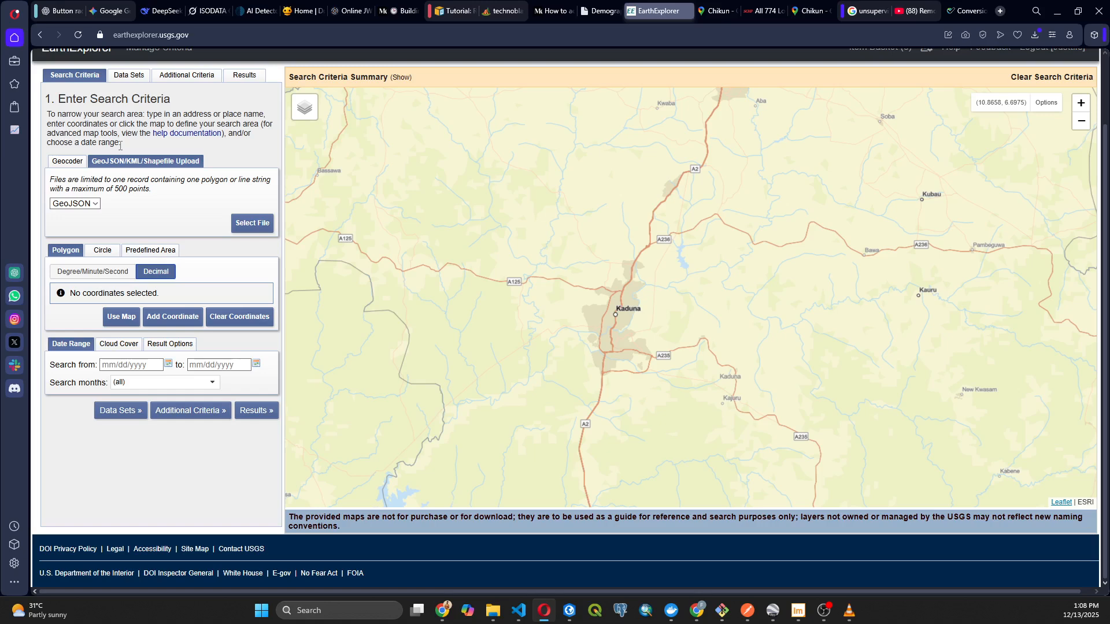
pyautogui.click(94, 204)
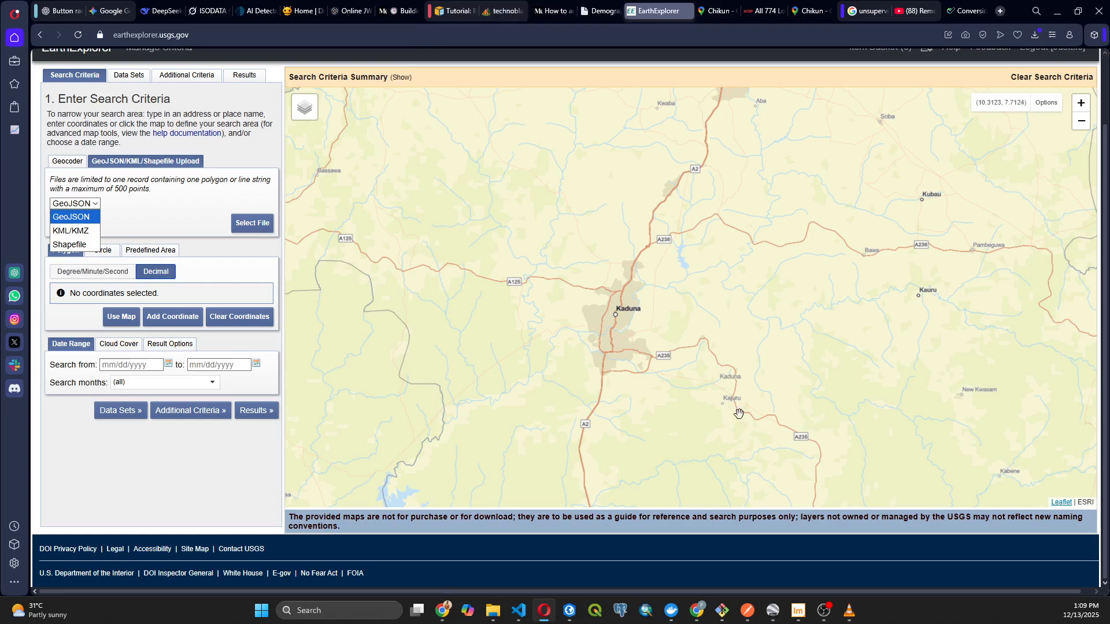
pyautogui.click(774, 612)
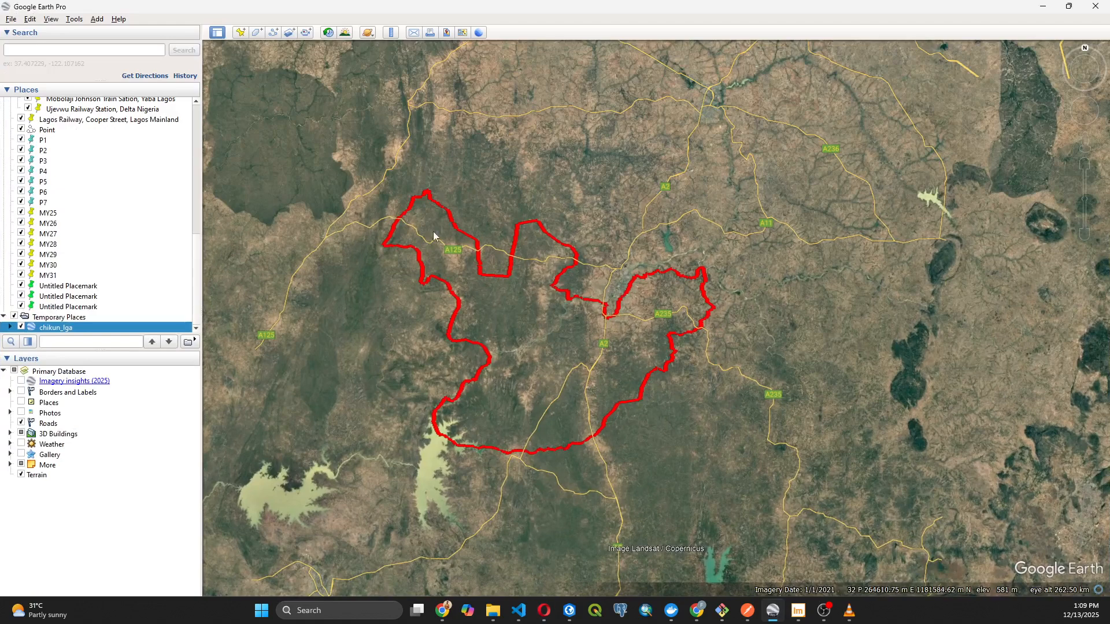
pyautogui.click(1042, 7)
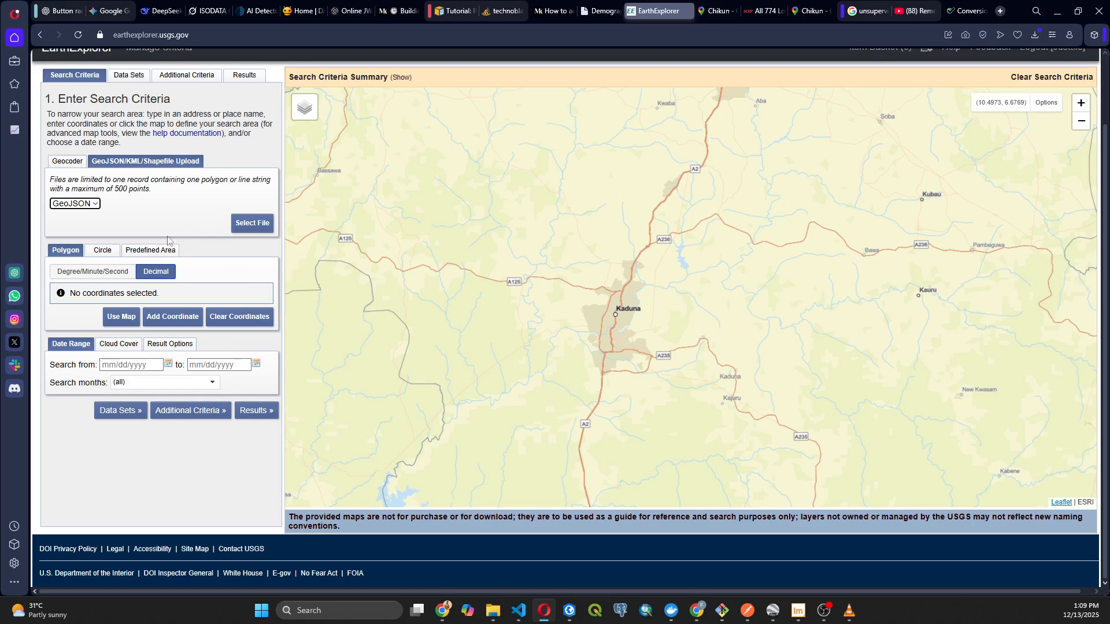
pyautogui.click(68, 162)
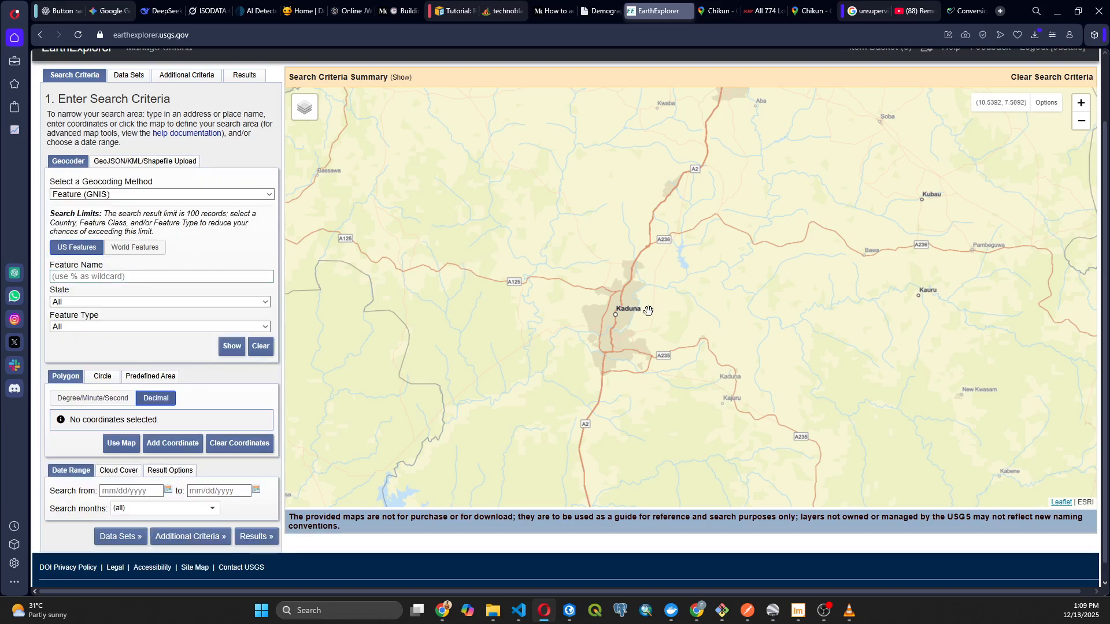
# Try adding a search coordinate at latitude 10.87829 and longitude 6.6162, and remove it from the polygon
pyautogui.scroll(-1, 649, 312)
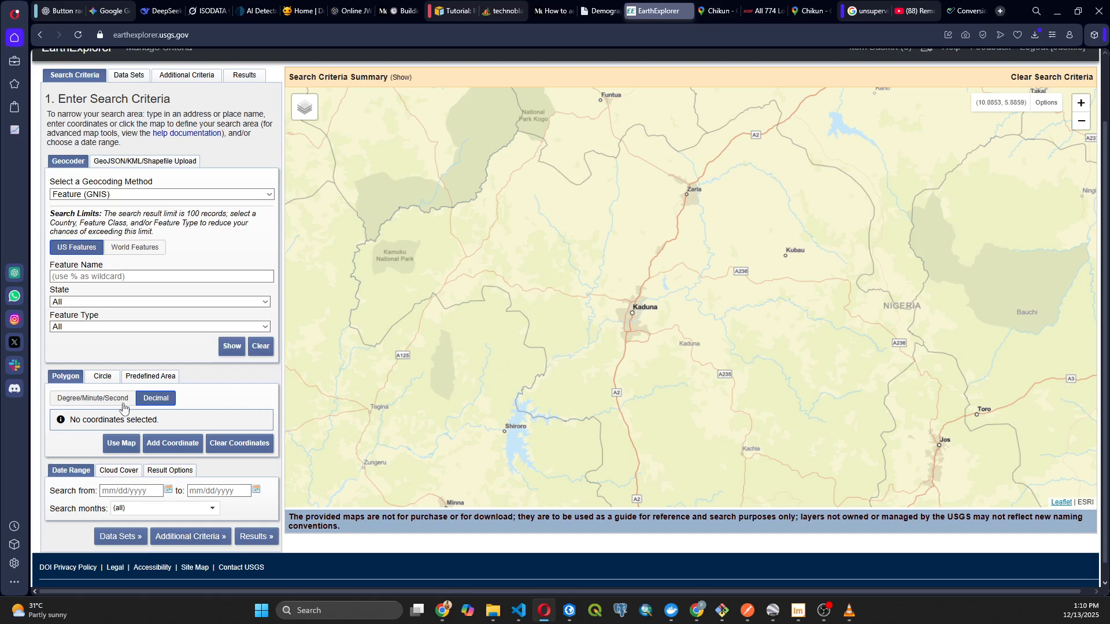
pyautogui.click(167, 444)
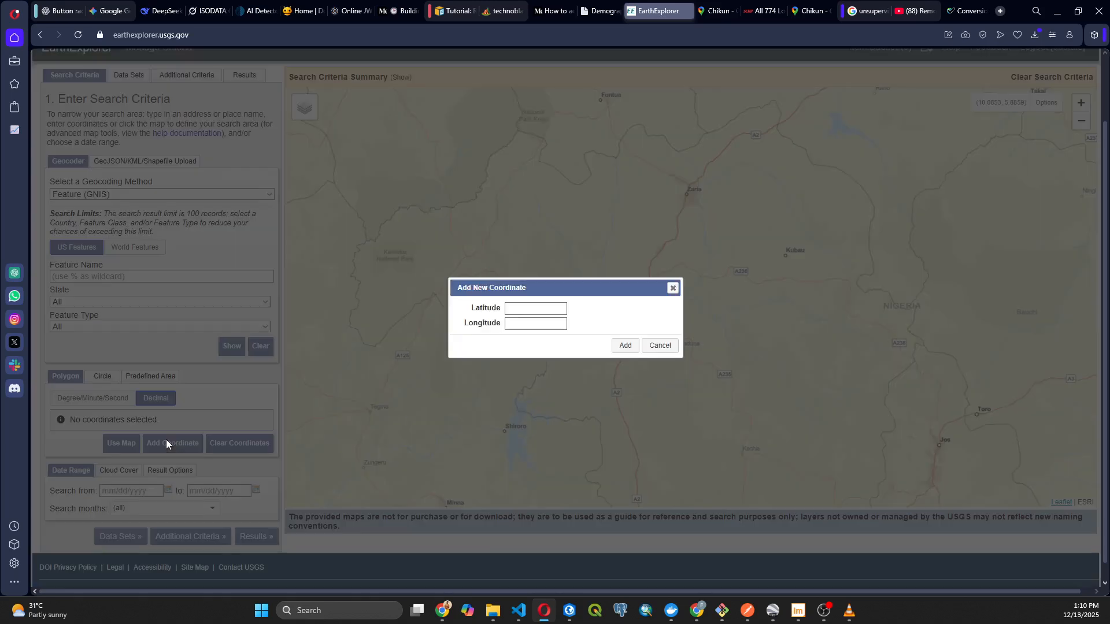
pyautogui.click(532, 311)
pyautogui.write('10.87829')
pyautogui.click(519, 326)
pyautogui.write('6.676')
pyautogui.write('2')
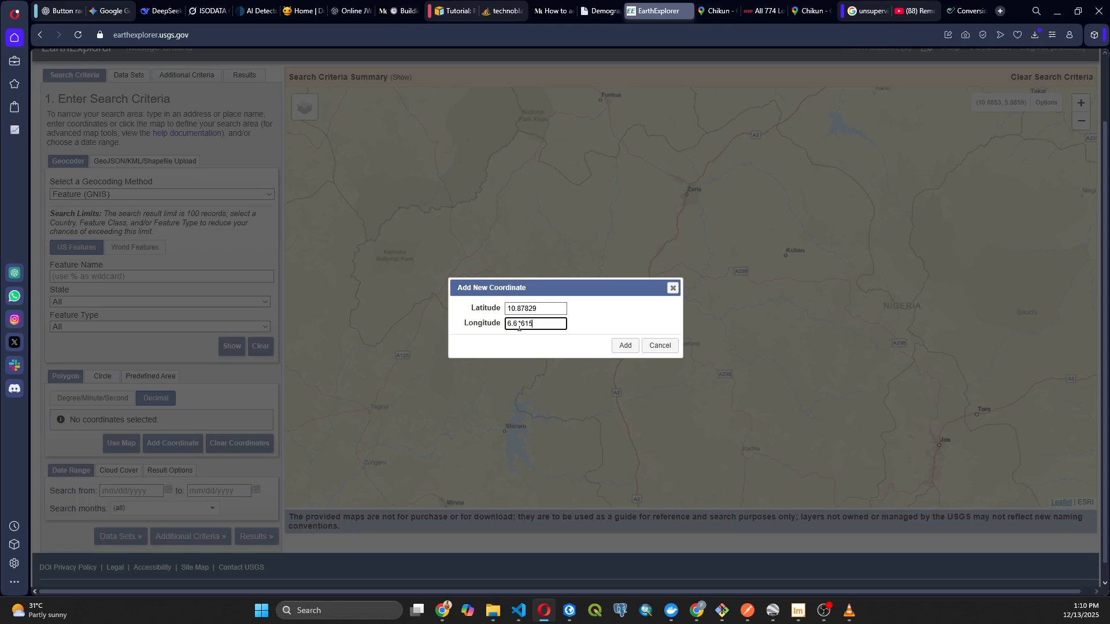
pyautogui.click(626, 346)
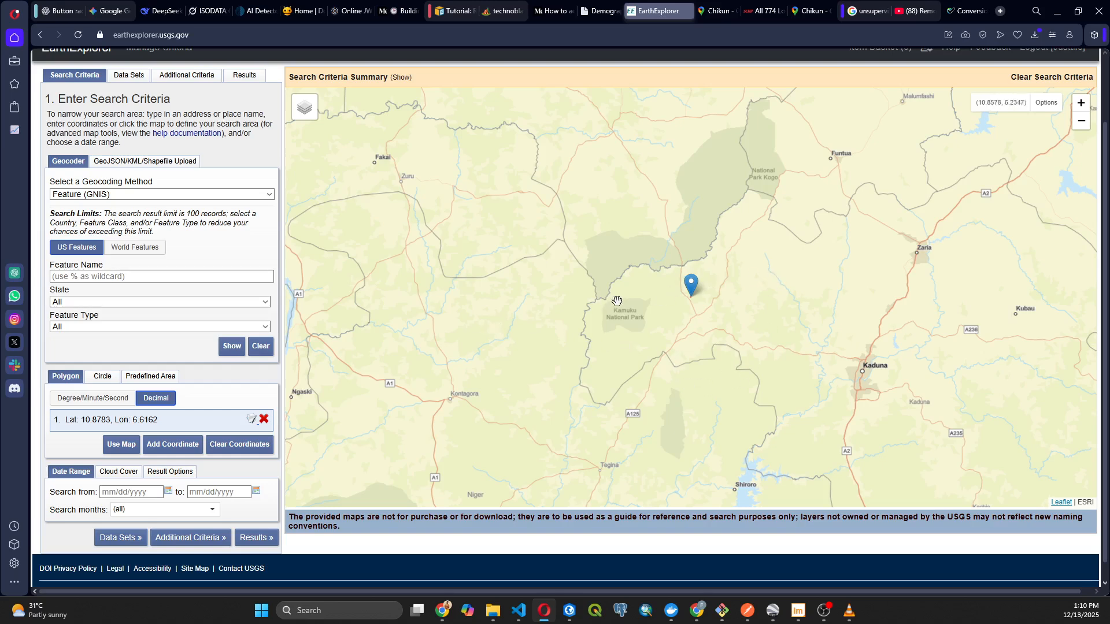
pyautogui.click(264, 419)
# Set the search polygon to a map extent around Kaduna spanning about latitude 9.40 to 11.36 and longitude 6.07 to 9.93
pyautogui.moveTo(638, 297); pyautogui.dragTo(460, 230)
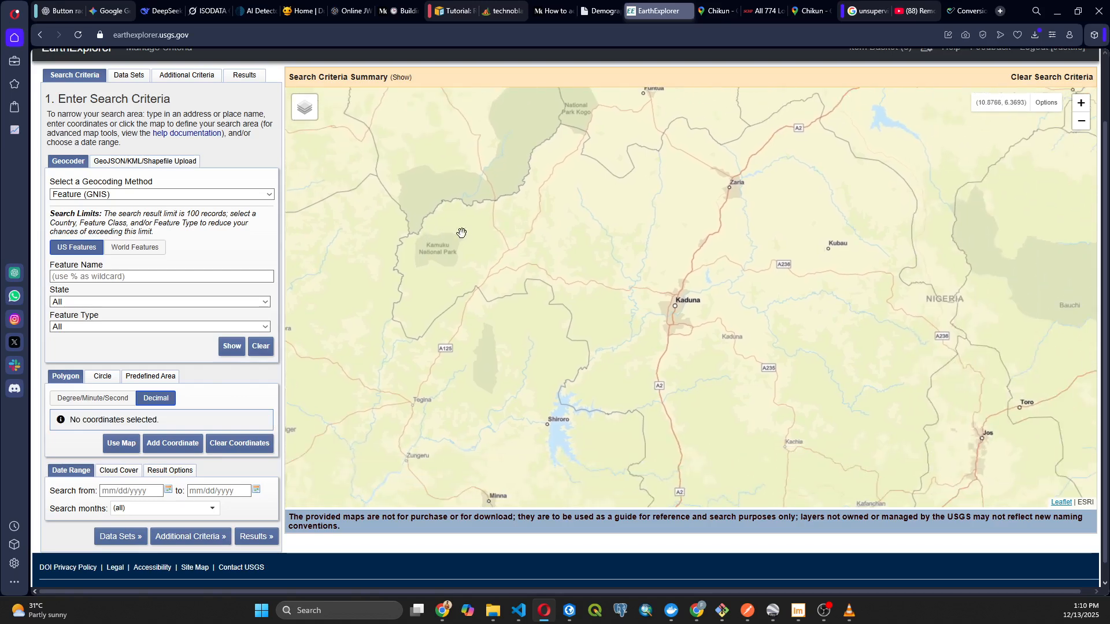
pyautogui.moveTo(645, 265); pyautogui.dragTo(551, 214)
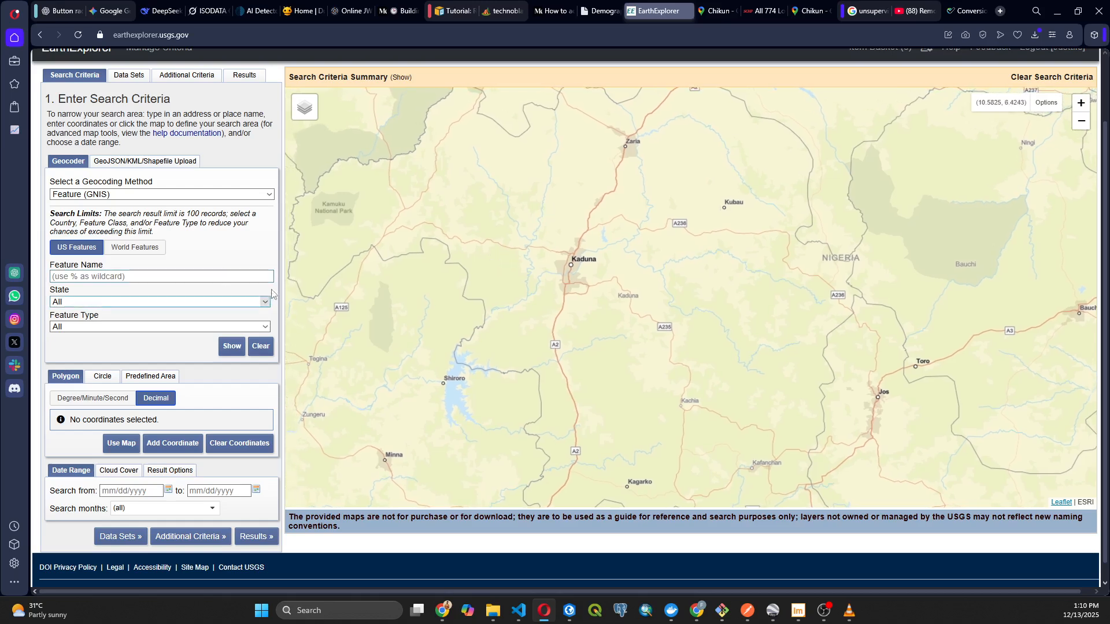
pyautogui.click(122, 443)
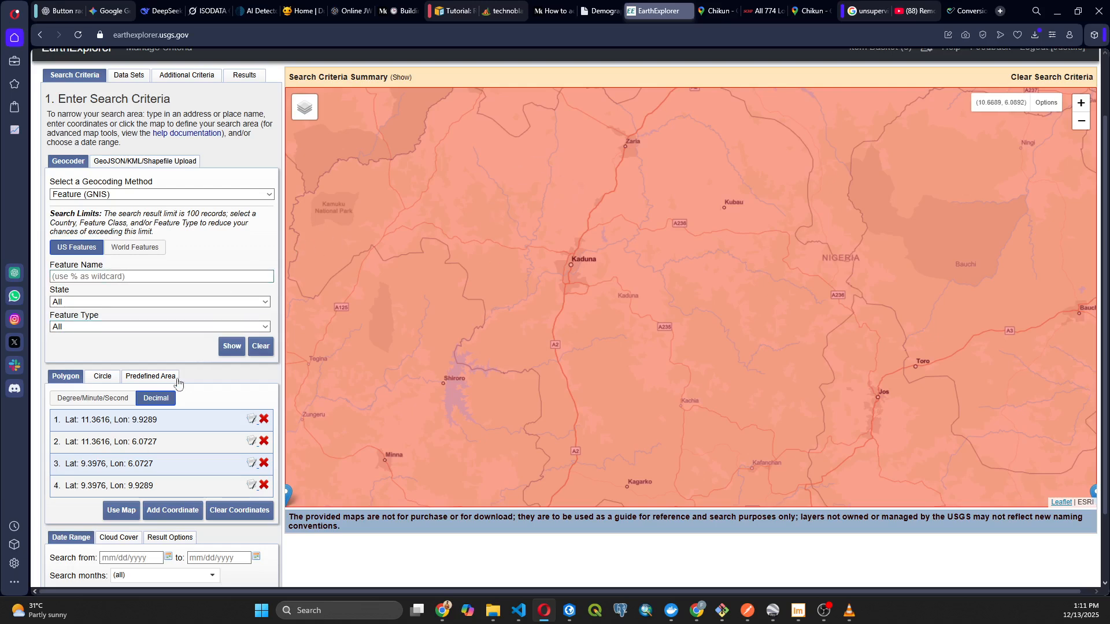
# Set the start date of the search range to 01/01/2014
pyautogui.scroll(-2, 178, 383)
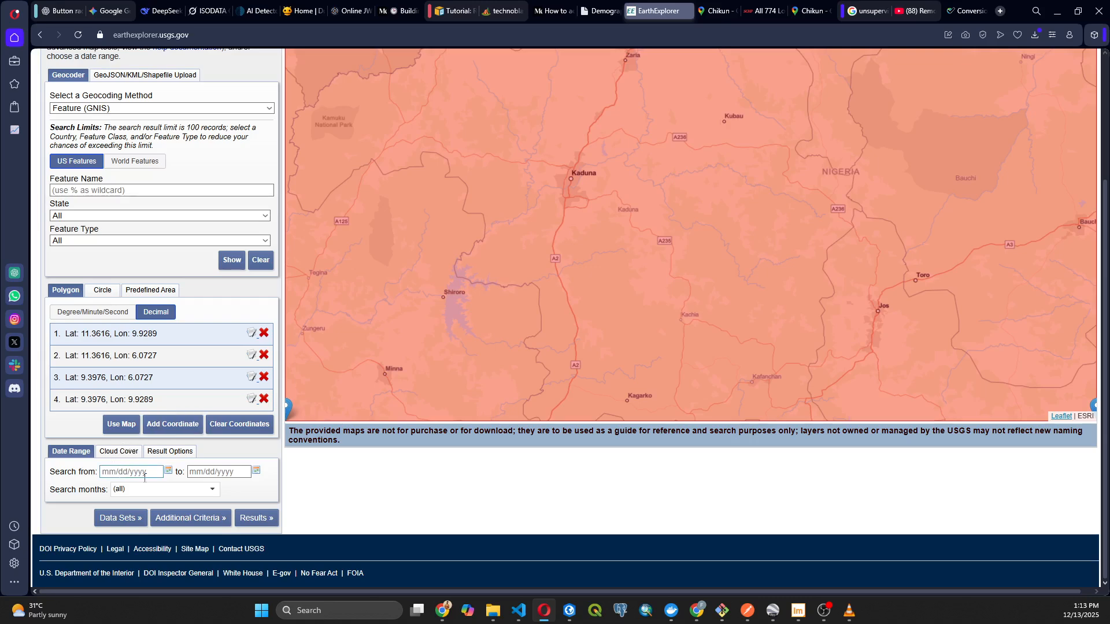
pyautogui.click(167, 471)
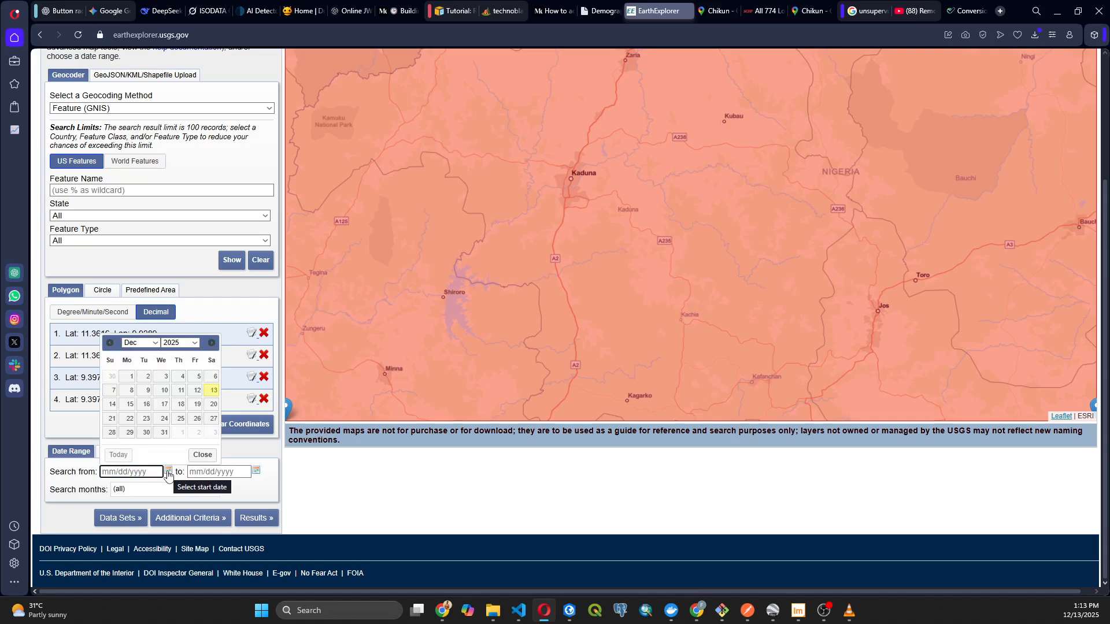
pyautogui.click(186, 344)
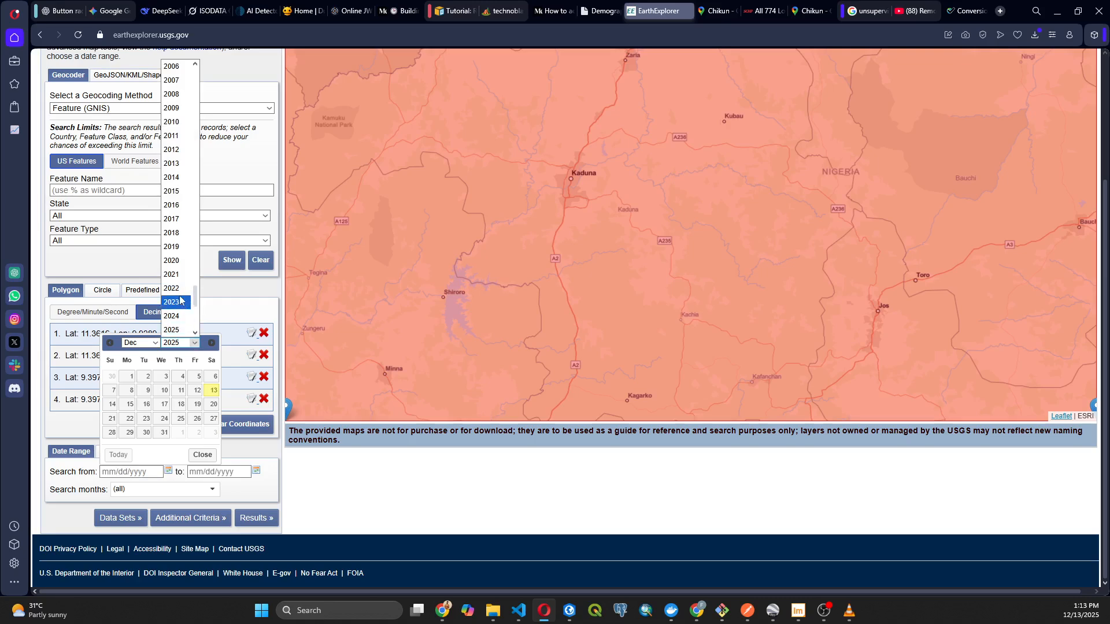
pyautogui.click(172, 177)
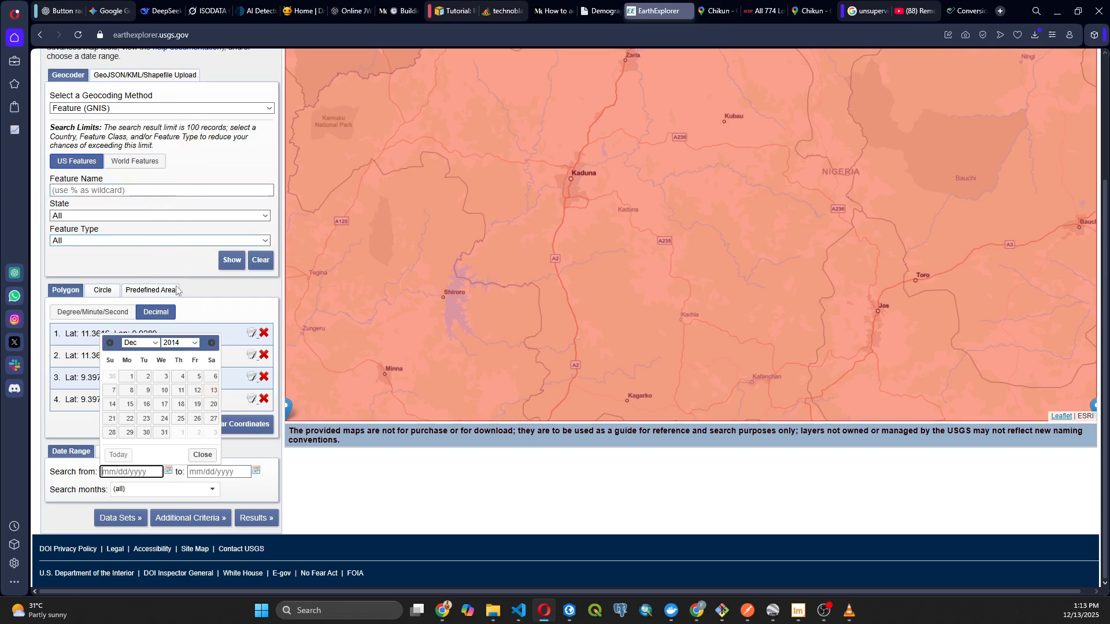
pyautogui.click(159, 342)
pyautogui.click(153, 355)
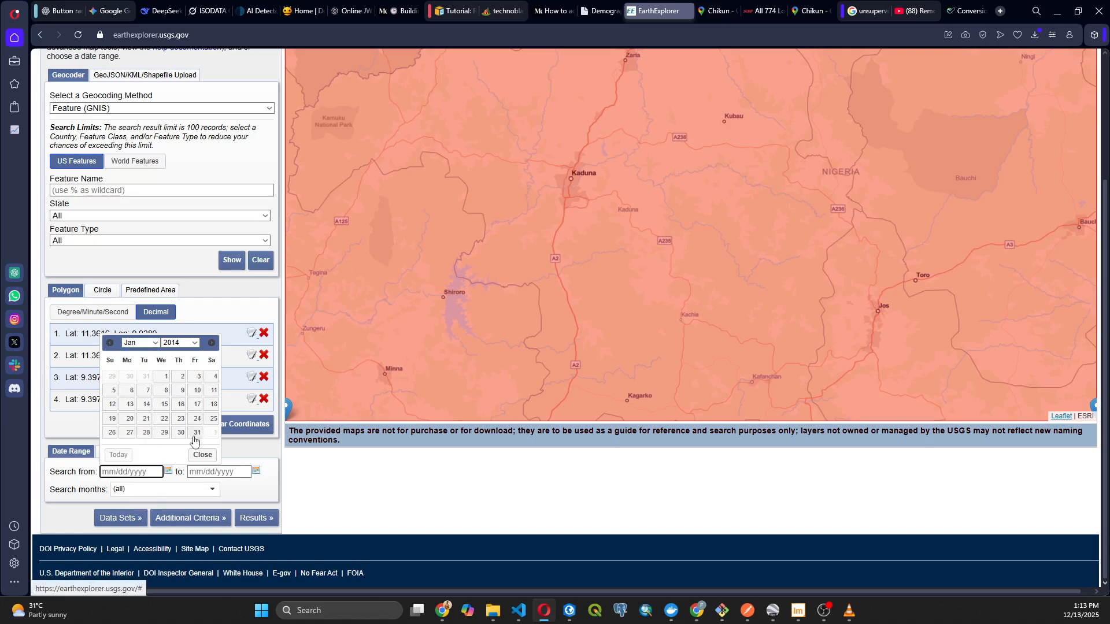
pyautogui.click(161, 378)
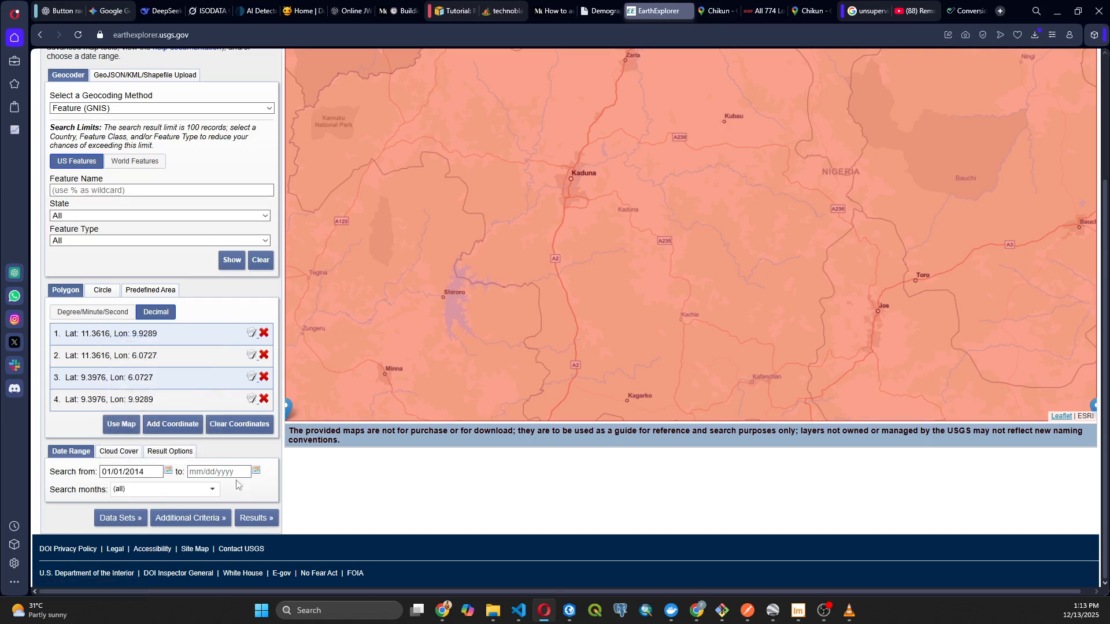
# Set the end date of the search range to 12/31/2014
pyautogui.click(256, 471)
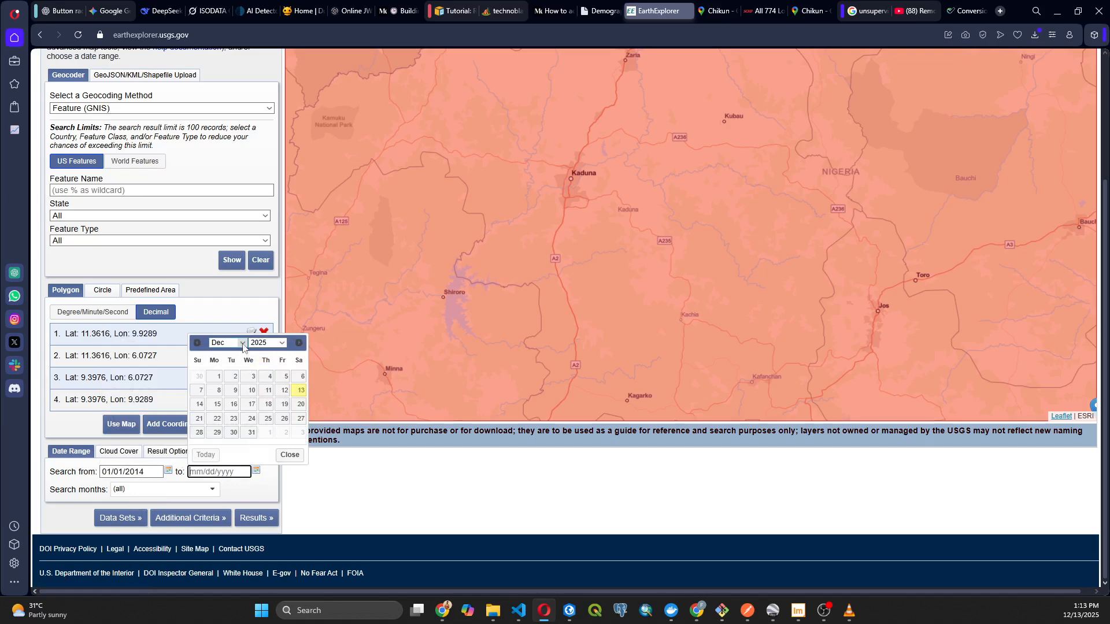
pyautogui.click(282, 343)
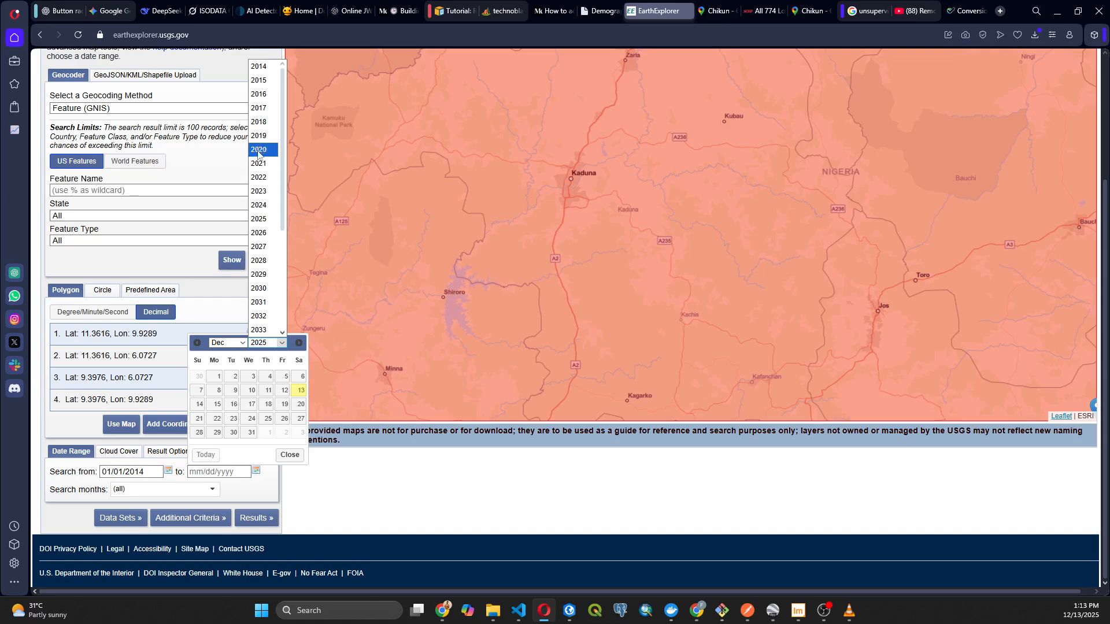
pyautogui.click(259, 67)
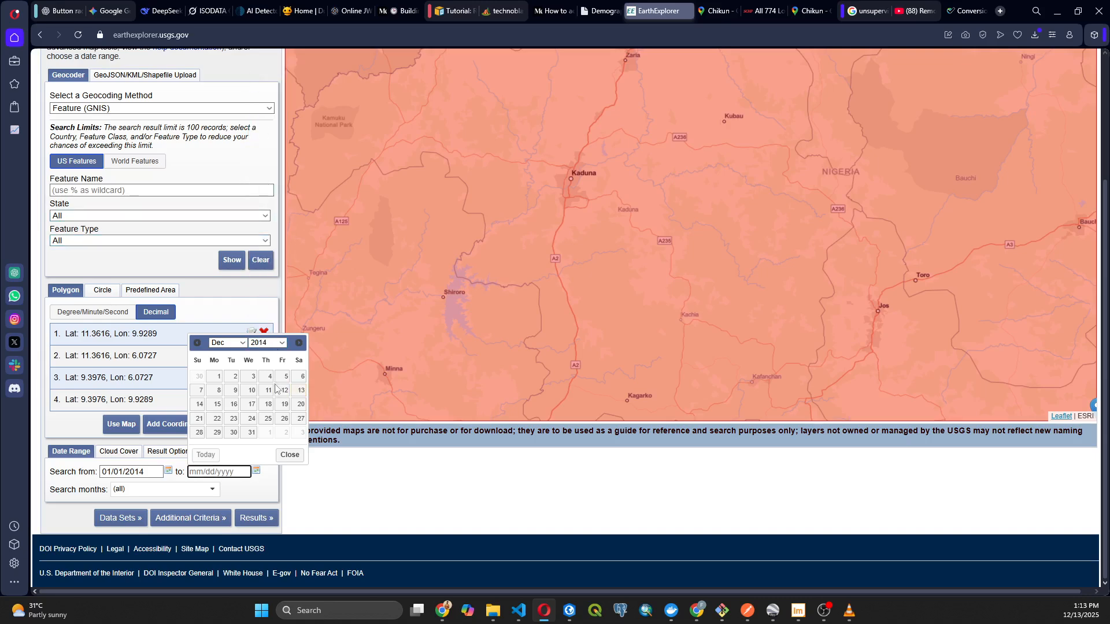
pyautogui.click(251, 433)
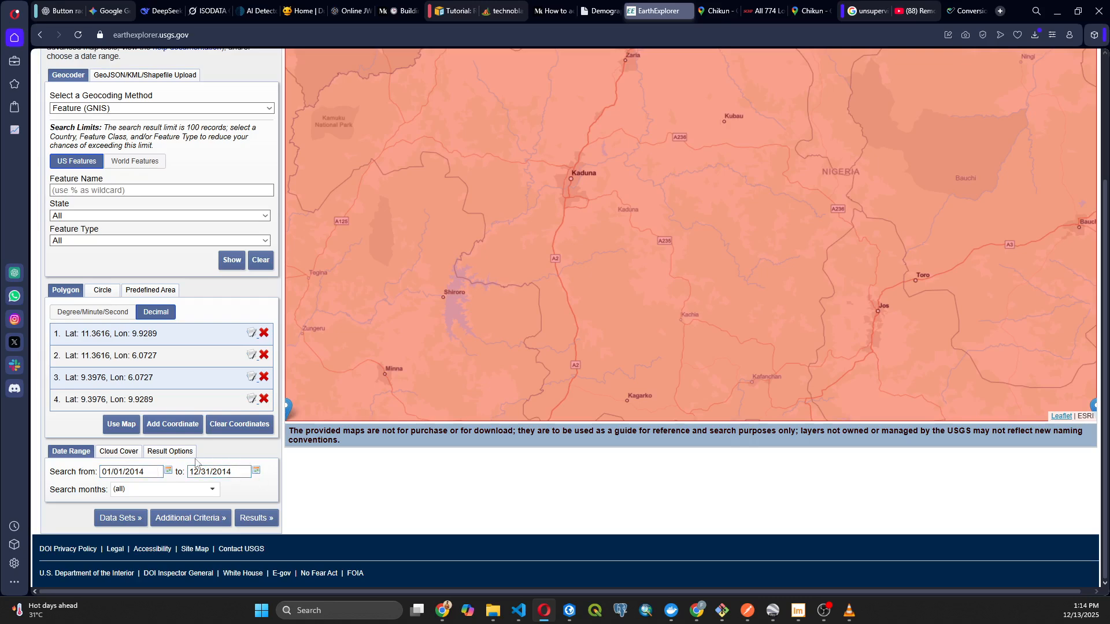
# Limit the cloud cover range of the search to 0% - 20%
pyautogui.click(120, 452)
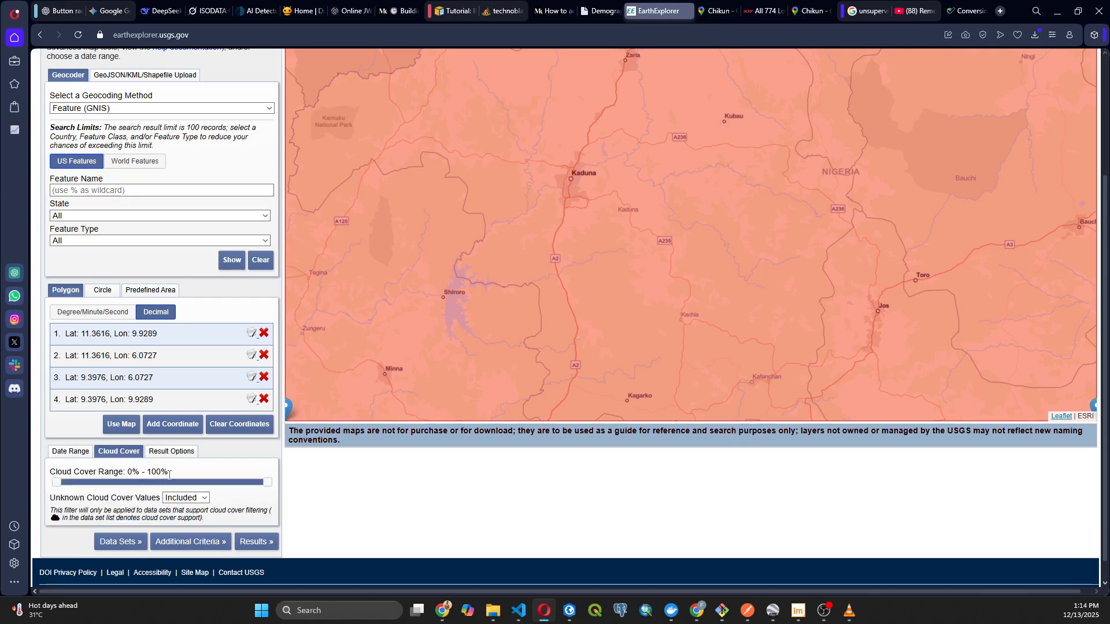
pyautogui.click(108, 483)
pyautogui.moveTo(108, 483); pyautogui.dragTo(56, 483)
pyautogui.moveTo(265, 487); pyautogui.dragTo(97, 481)
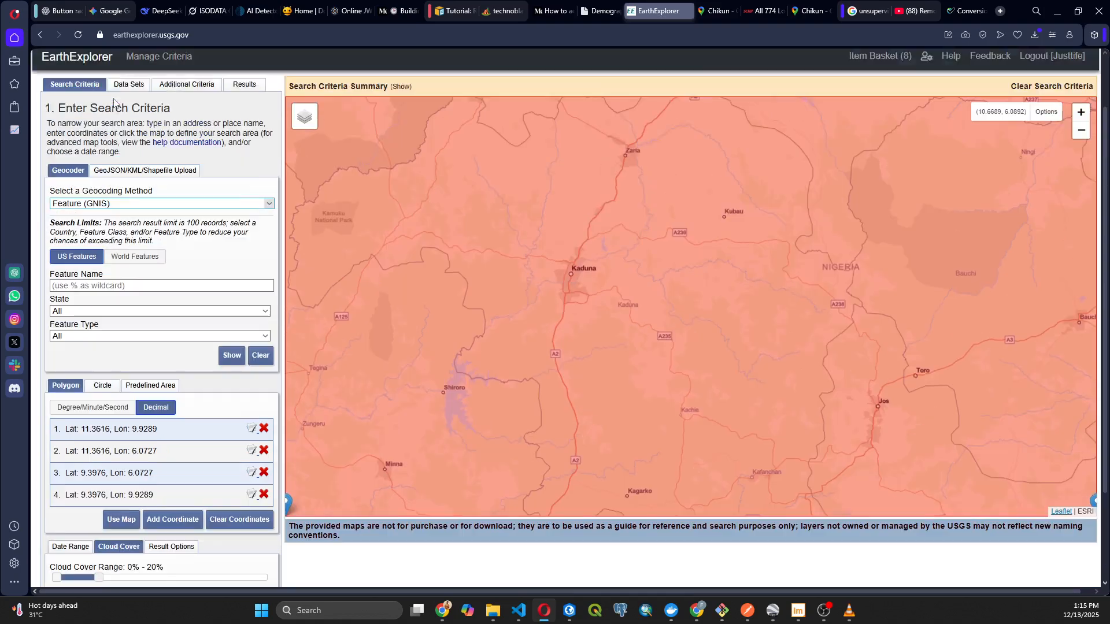
# Check that Landsat 8-9 OLI/TIRS C2 L2 is selected under Landsat Collection 2 Level-2 and view its optional additional criteria
pyautogui.scroll(2, 119, 101)
pyautogui.click(126, 107)
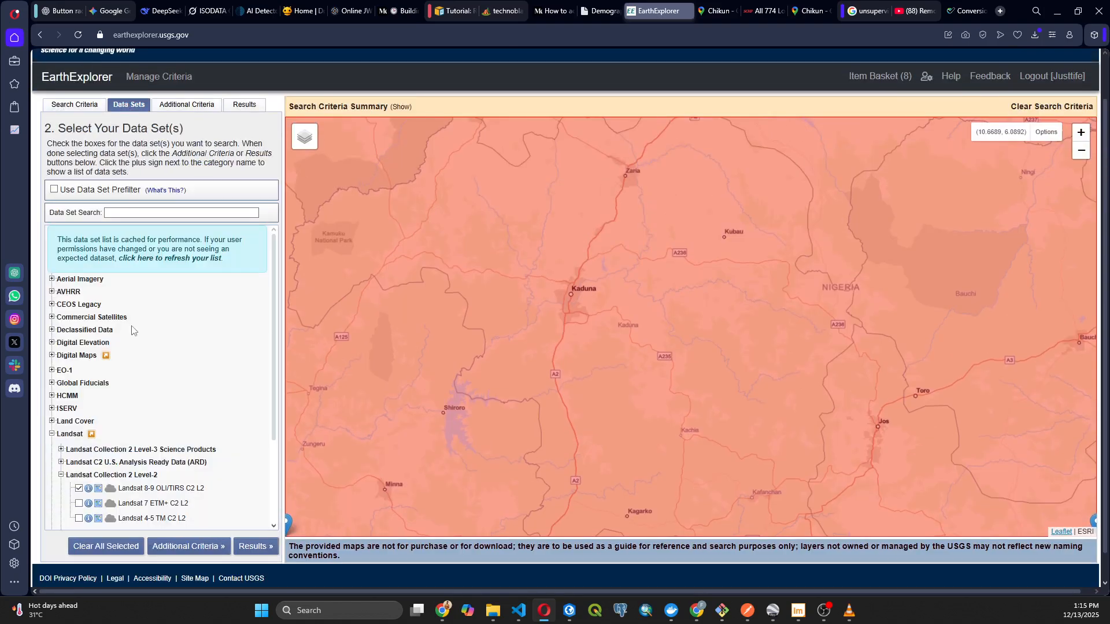
pyautogui.scroll(-2, 136, 329)
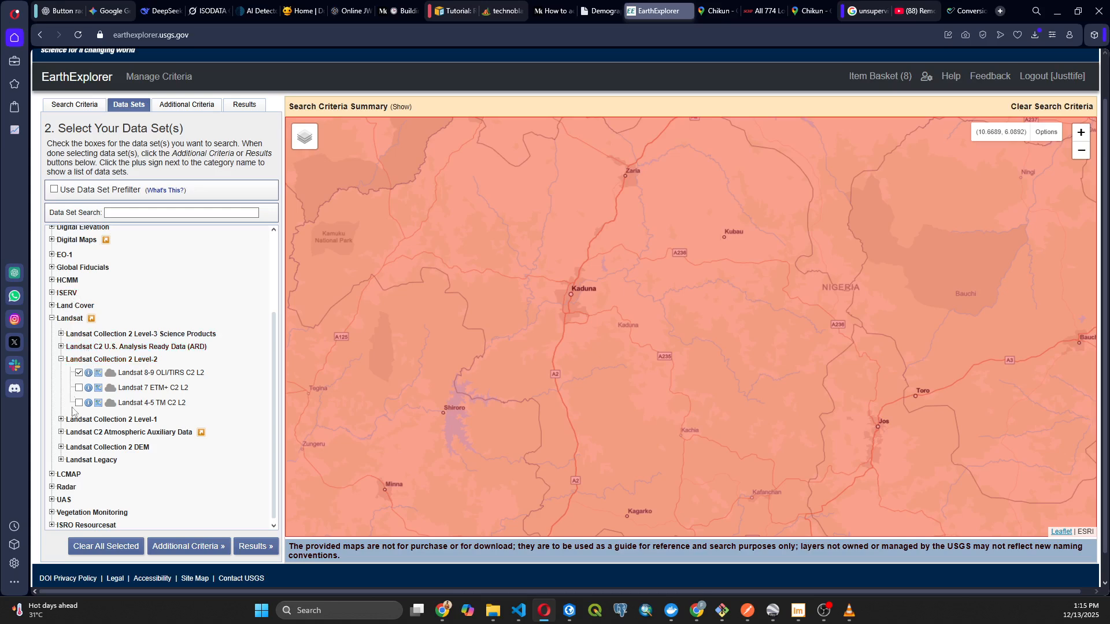
pyautogui.click(52, 484)
pyautogui.click(52, 484)
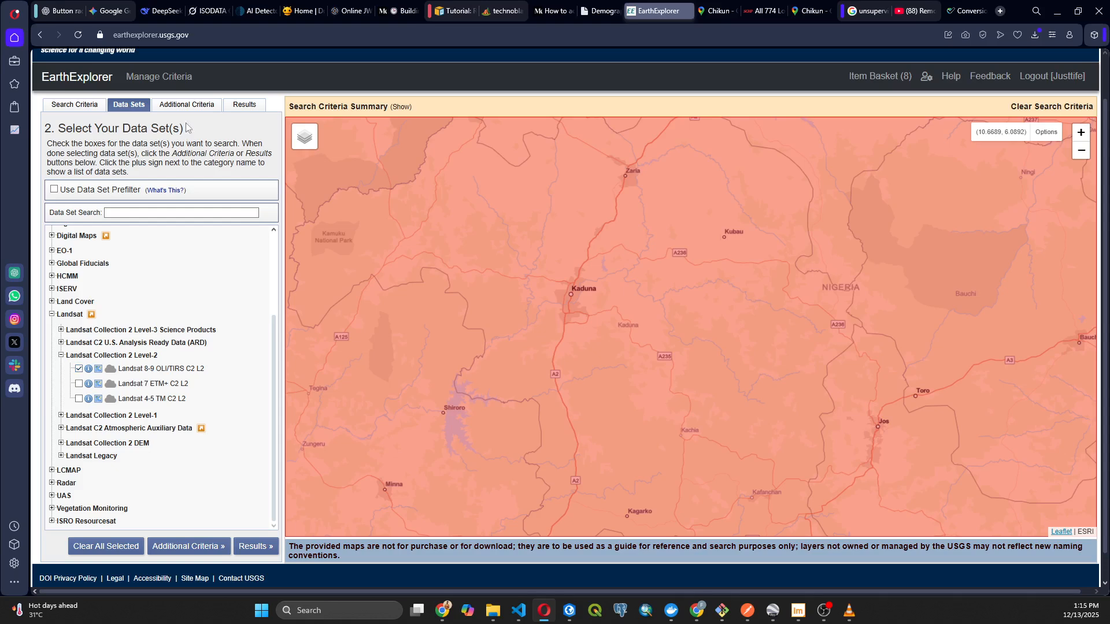
pyautogui.click(189, 106)
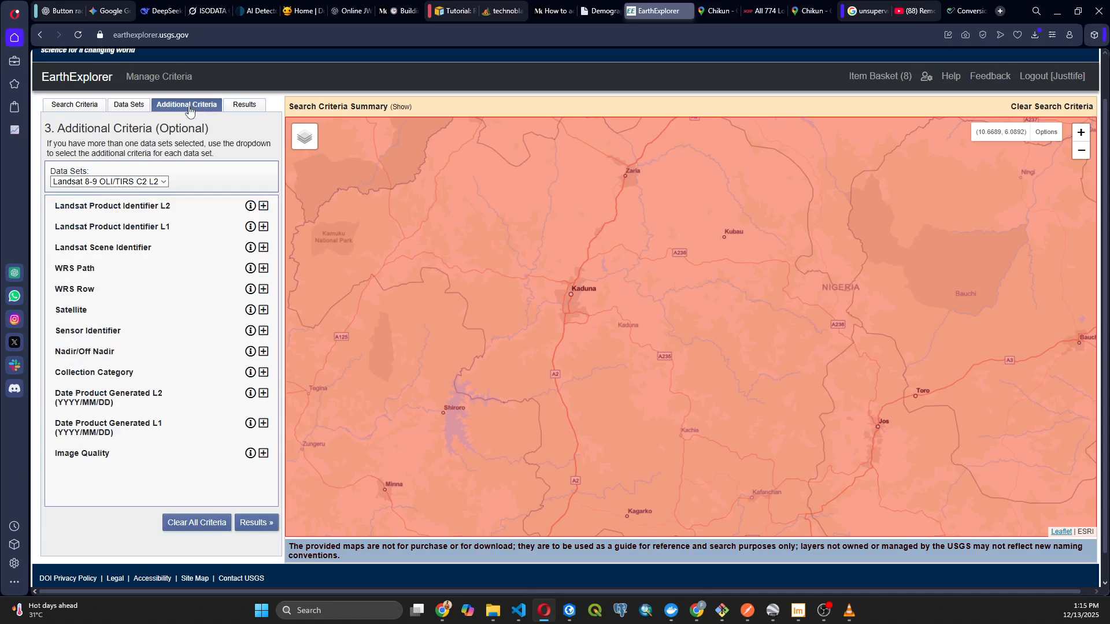
# Run the search and look through the first page of Landsat 8-9 OLI/TIRS C2 L2 scenes
pyautogui.click(237, 109)
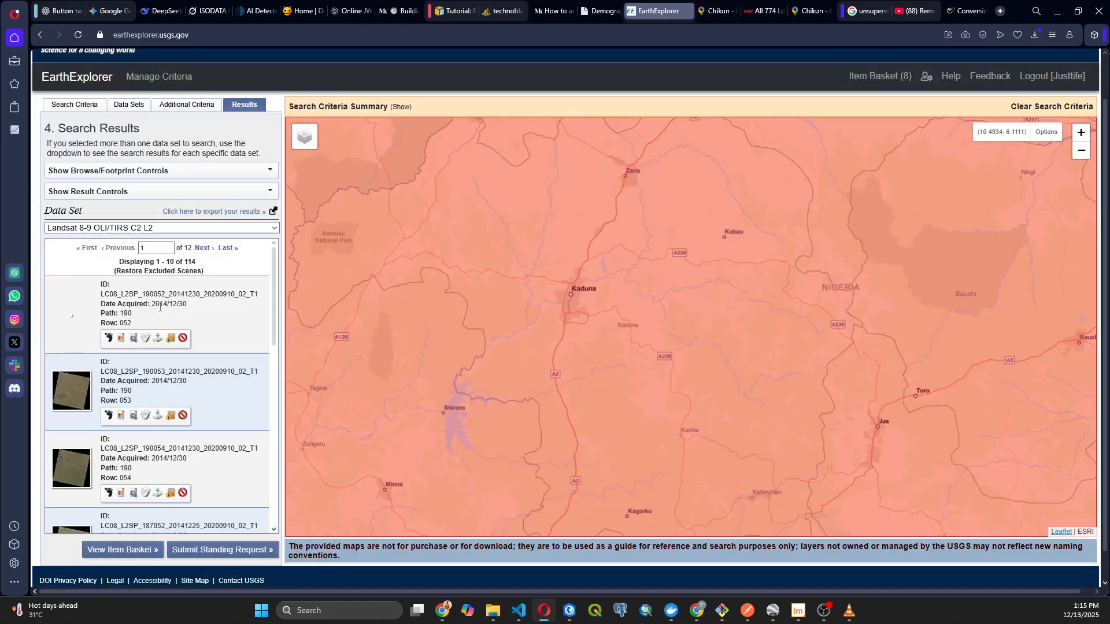
pyautogui.scroll(-10, 116, 318)
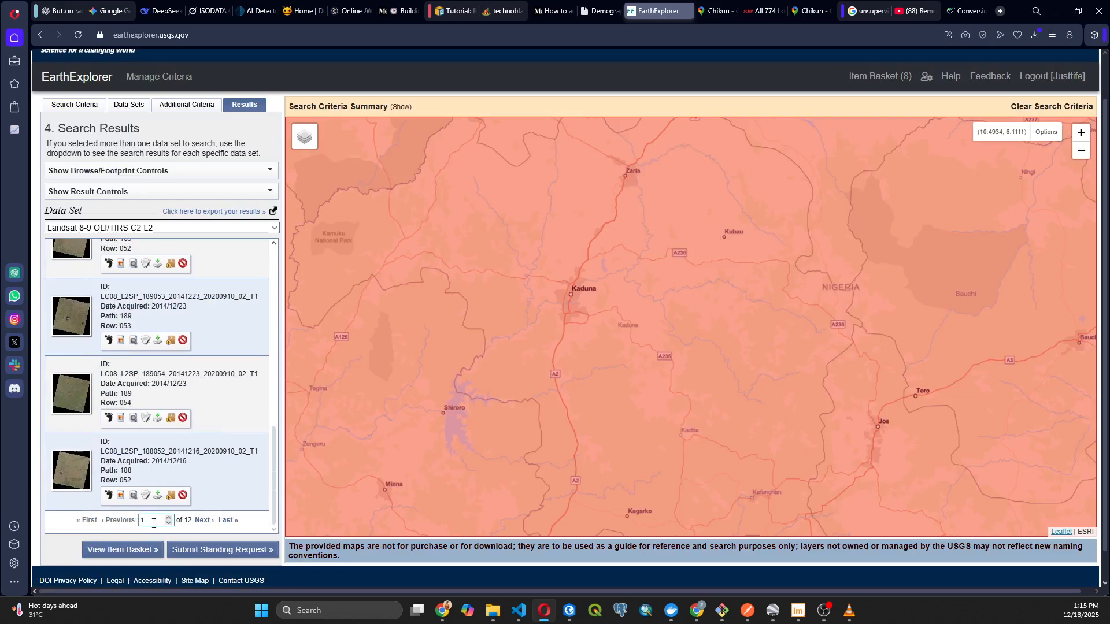
pyautogui.scroll(2, 156, 474)
pyautogui.scroll(-2, 159, 482)
pyautogui.scroll(4, 185, 480)
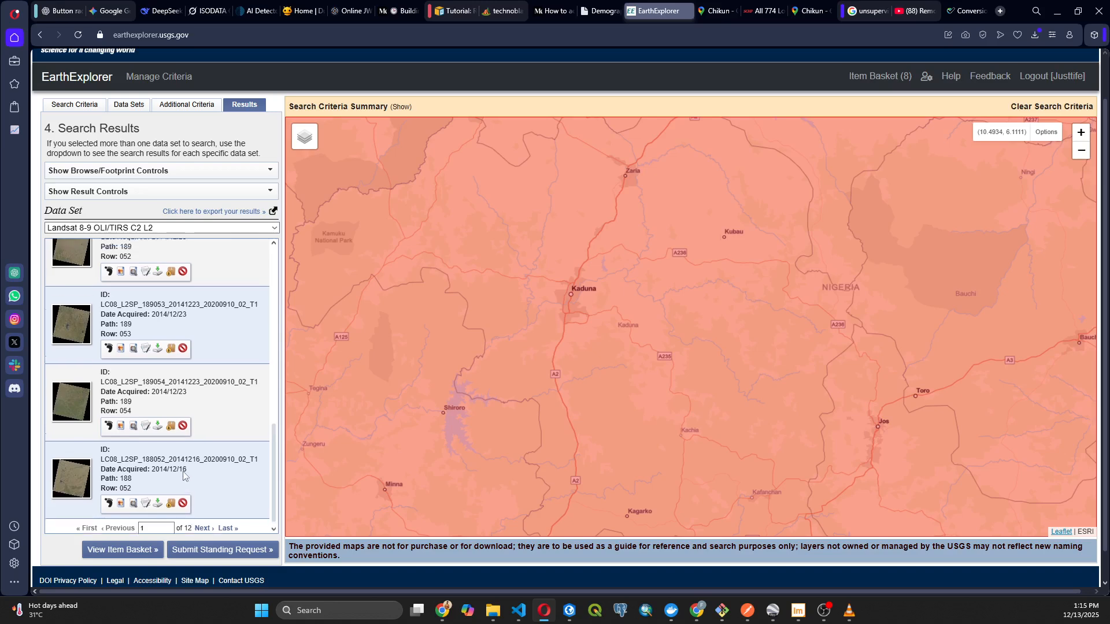
pyautogui.scroll(5, 185, 475)
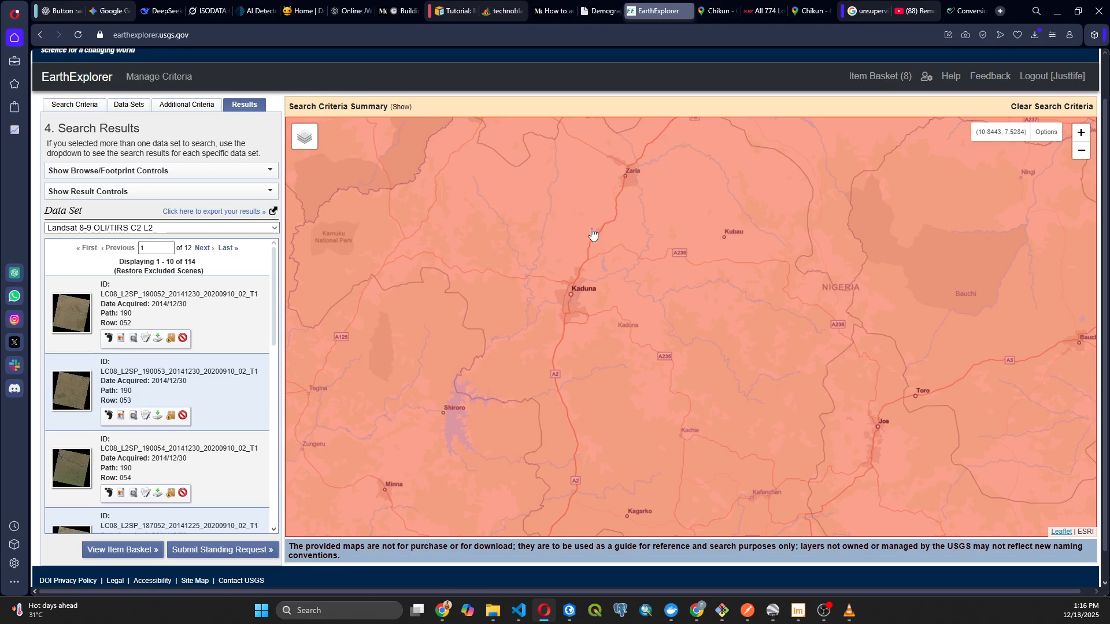
pyautogui.scroll(-1, 592, 233)
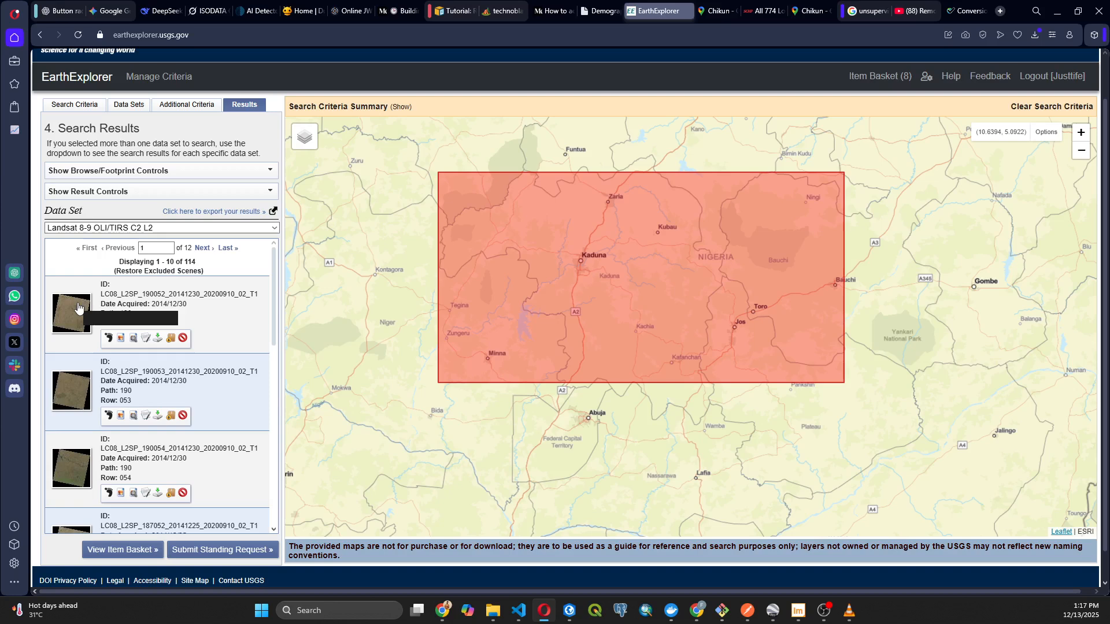
# Show the footprints of the 2014/12/30 scenes at path 190, rows 052 and 053, on the map
pyautogui.click(108, 339)
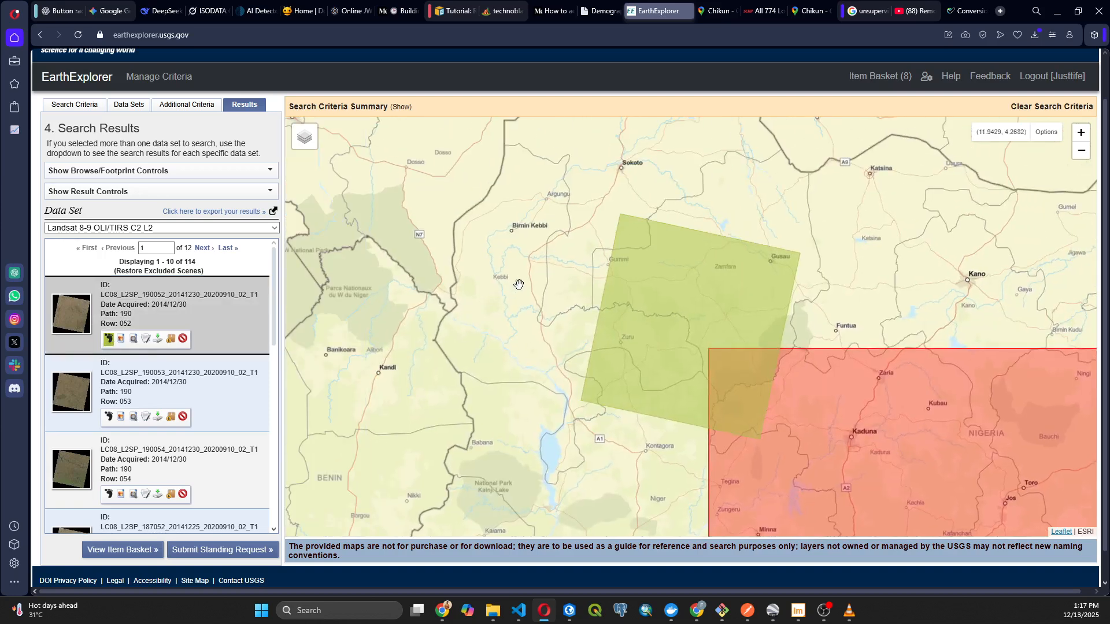
pyautogui.moveTo(518, 282); pyautogui.dragTo(393, 199)
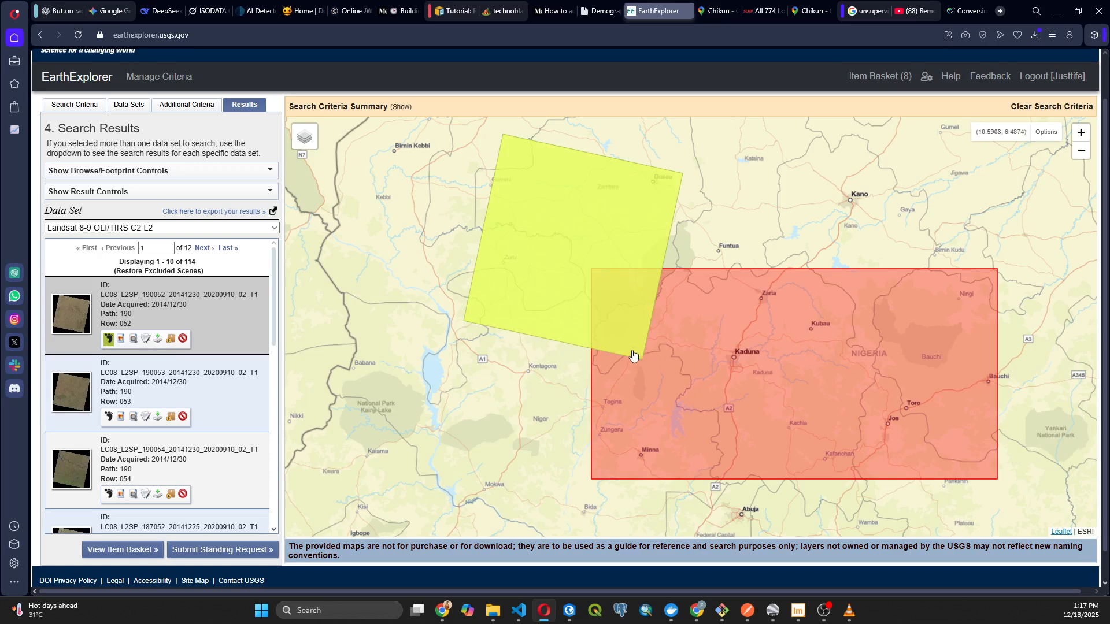
pyautogui.scroll(-1, 141, 393)
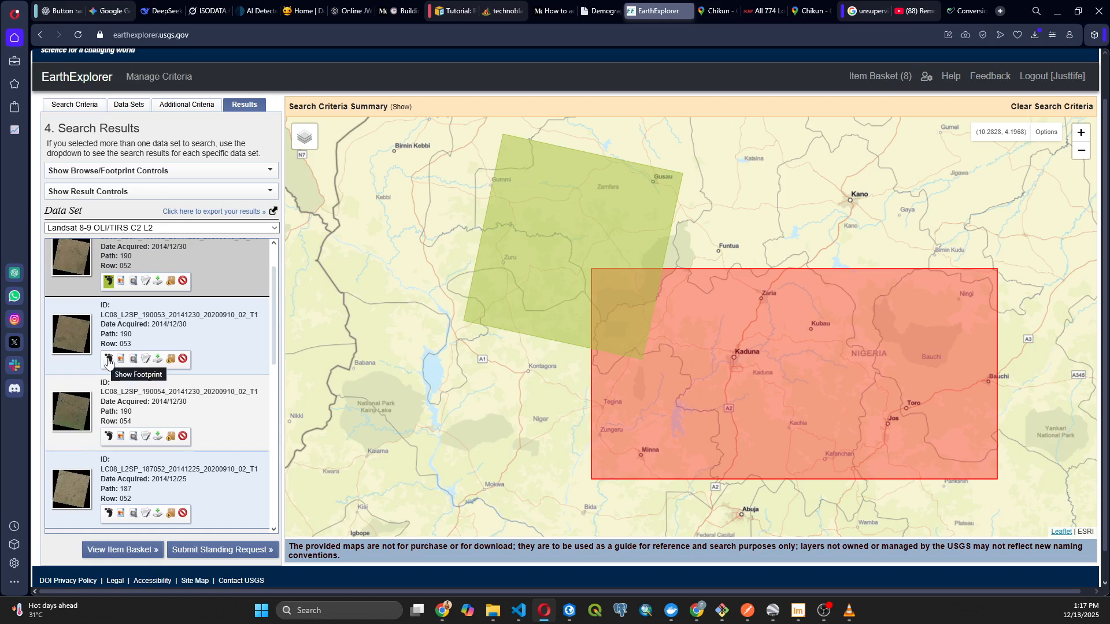
pyautogui.click(108, 360)
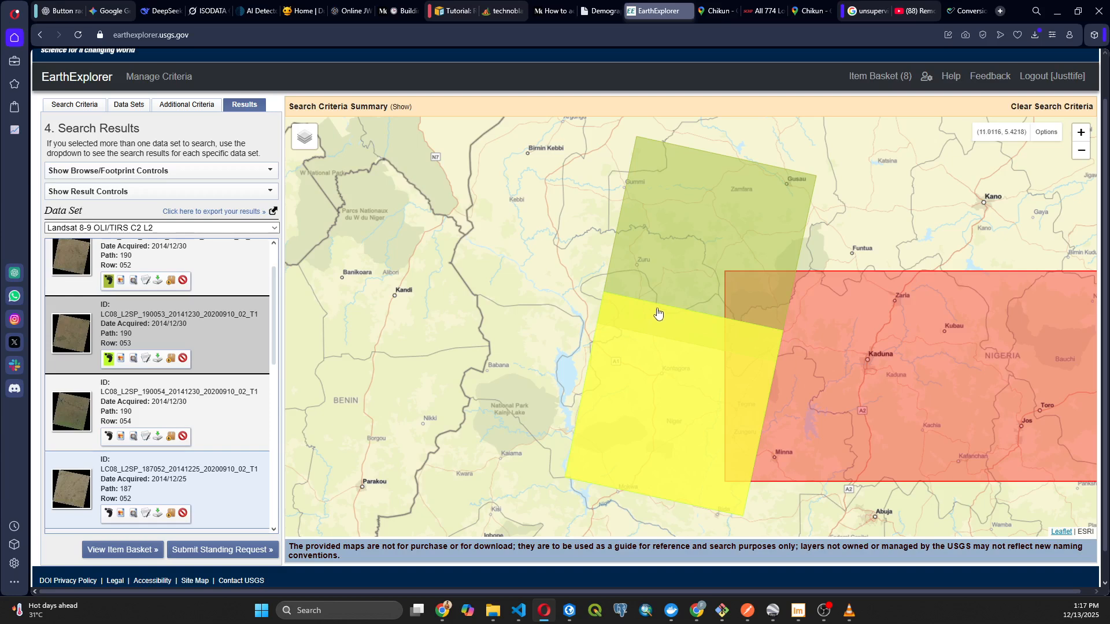
# Show the footprint of the 2014/12/30 scene at path 190, row 054, and examine where it meets the search area's southwest corner
pyautogui.scroll(-2, 217, 313)
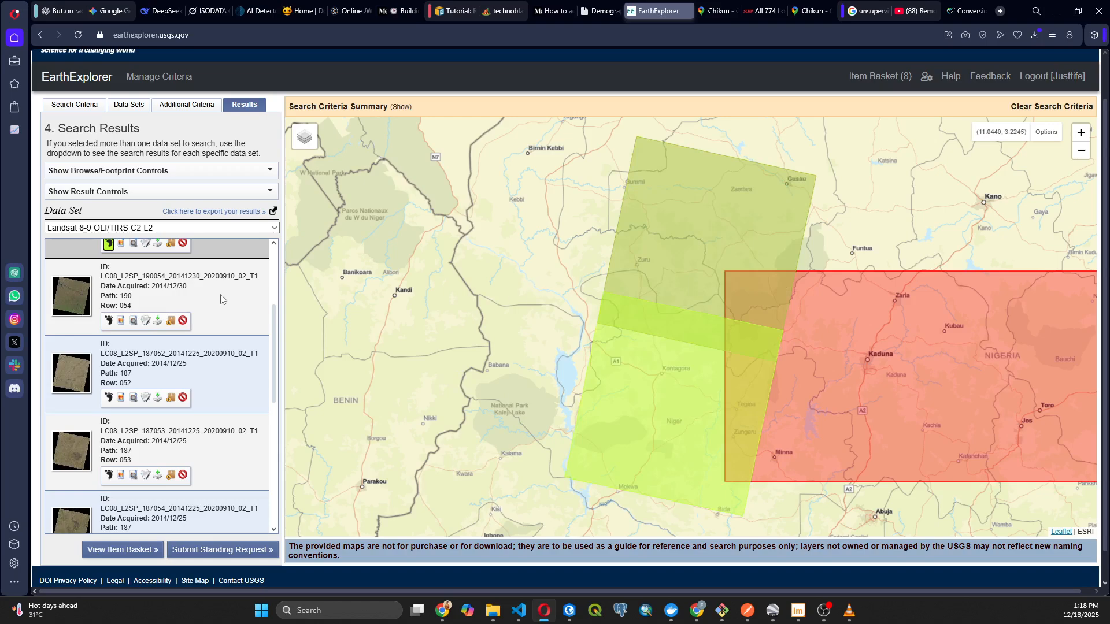
pyautogui.click(108, 321)
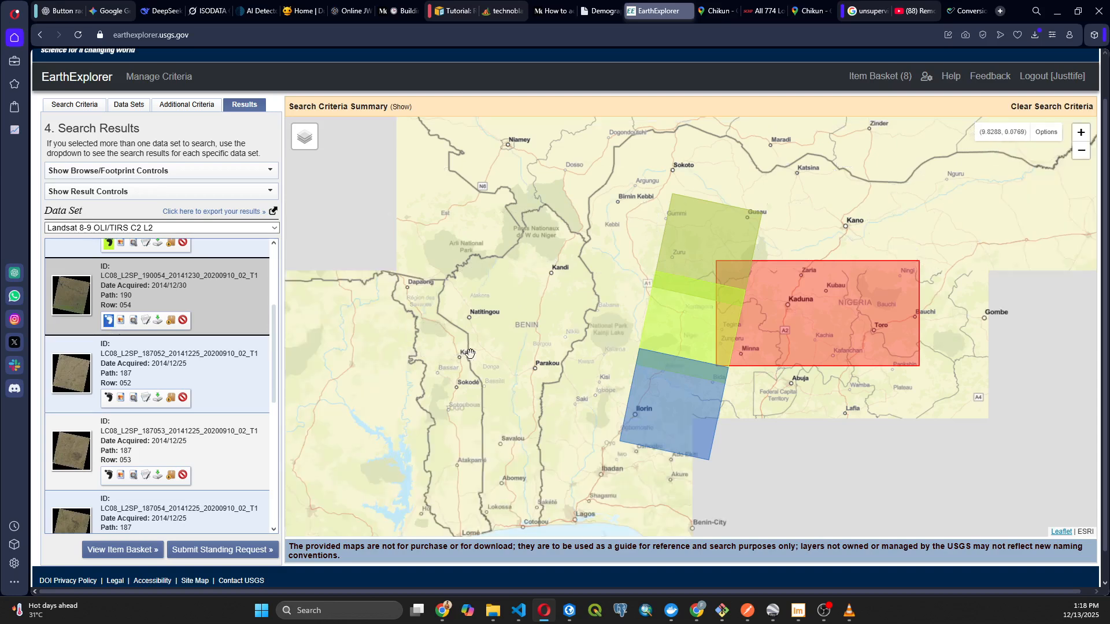
pyautogui.scroll(1, 724, 386)
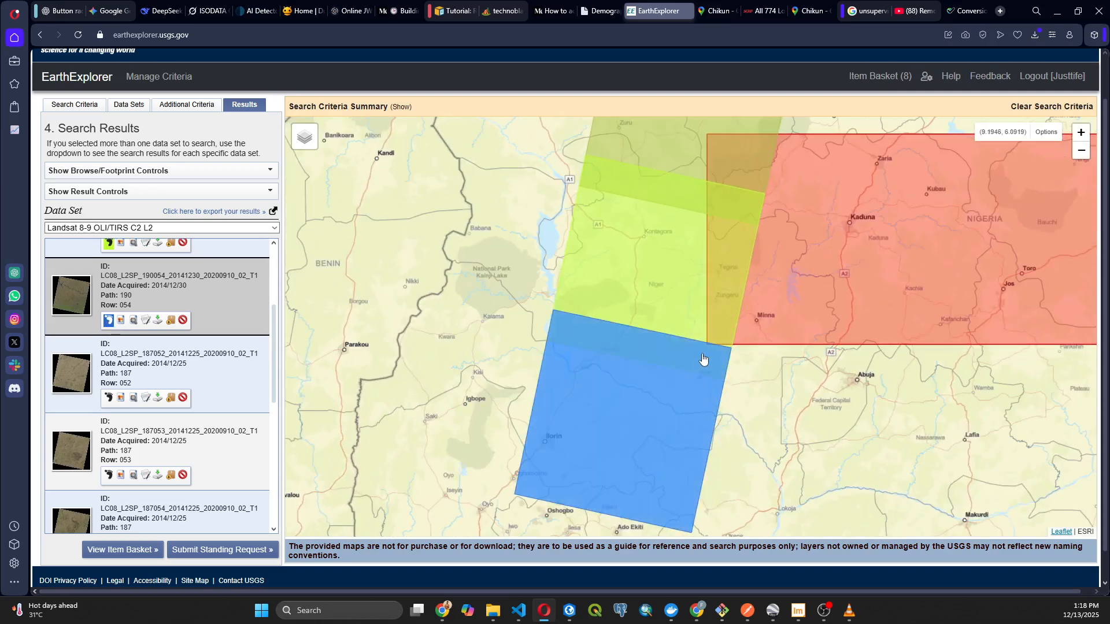
pyautogui.scroll(1, 714, 367)
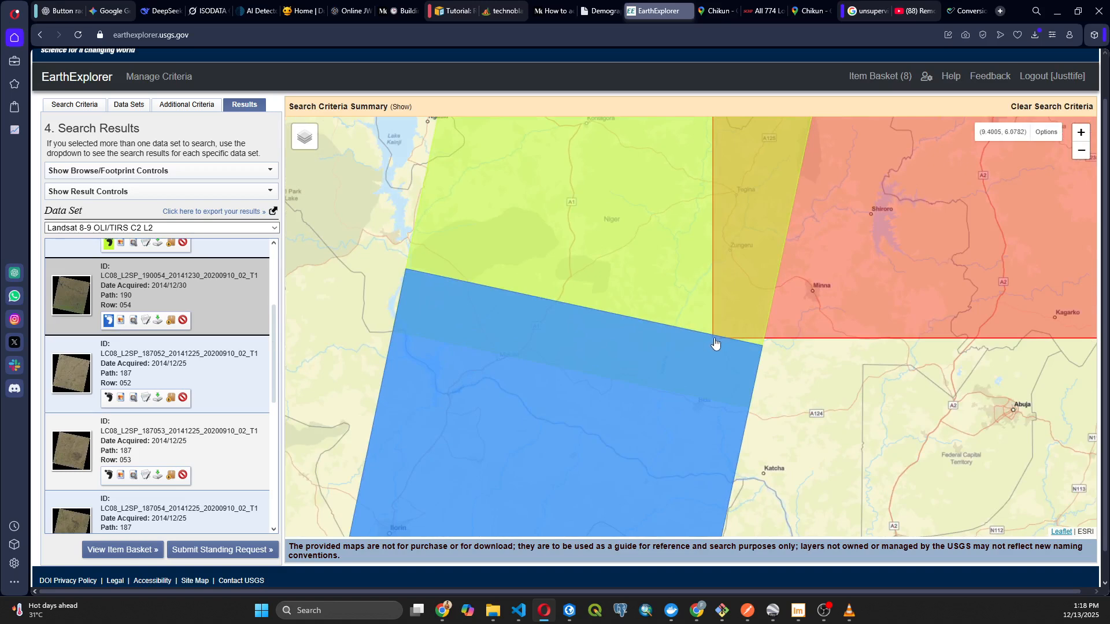
pyautogui.scroll(-1, 591, 355)
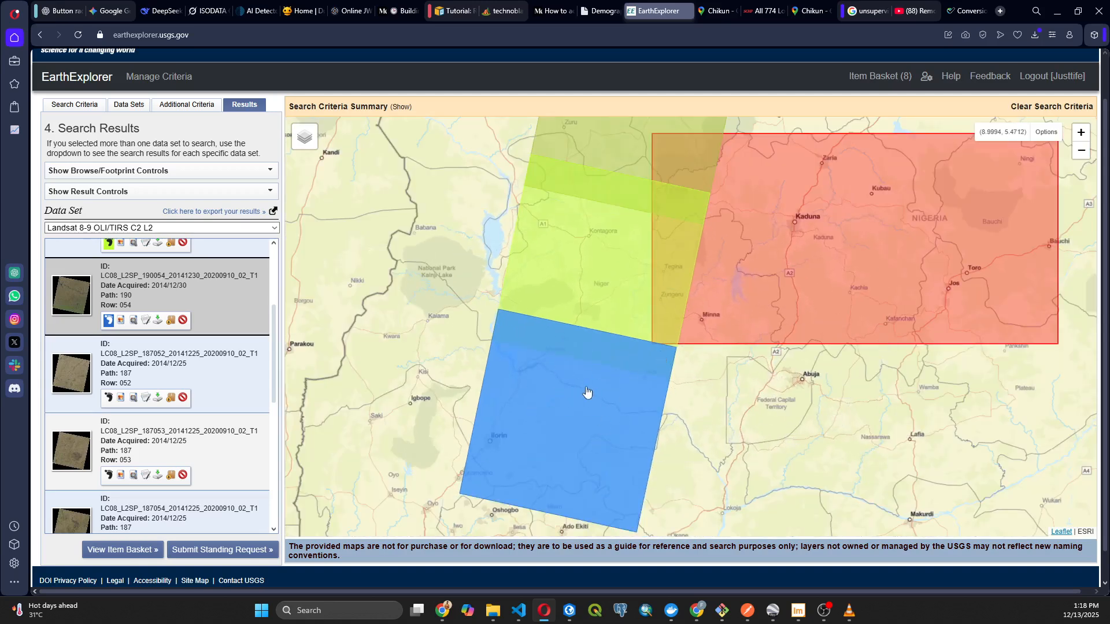
pyautogui.scroll(1, 654, 347)
pyautogui.scroll(1, 655, 350)
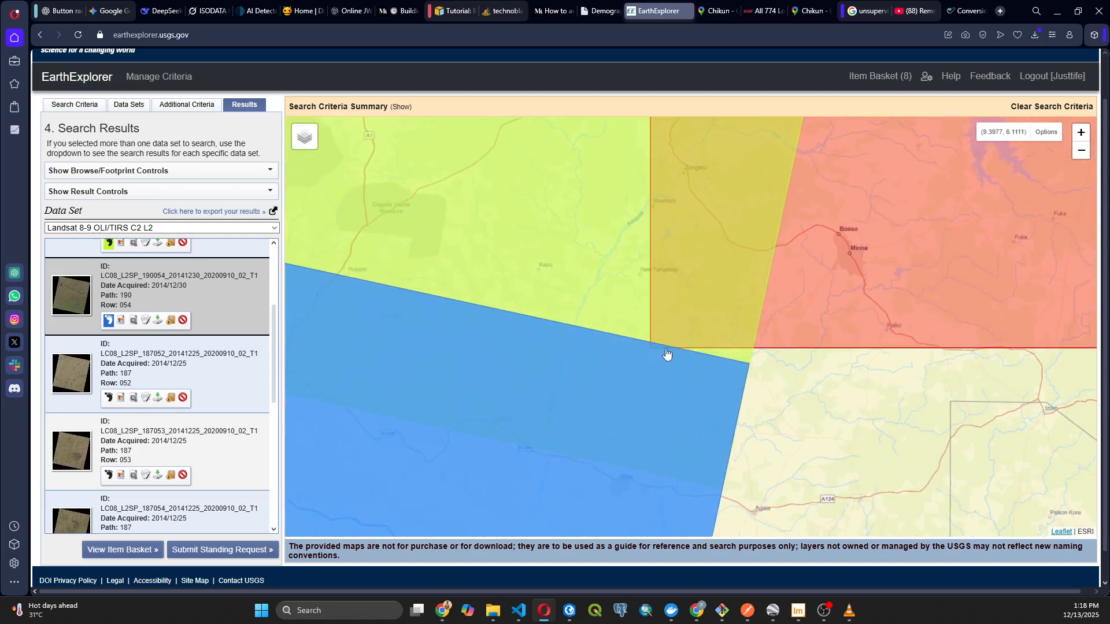
pyautogui.scroll(-1, 659, 350)
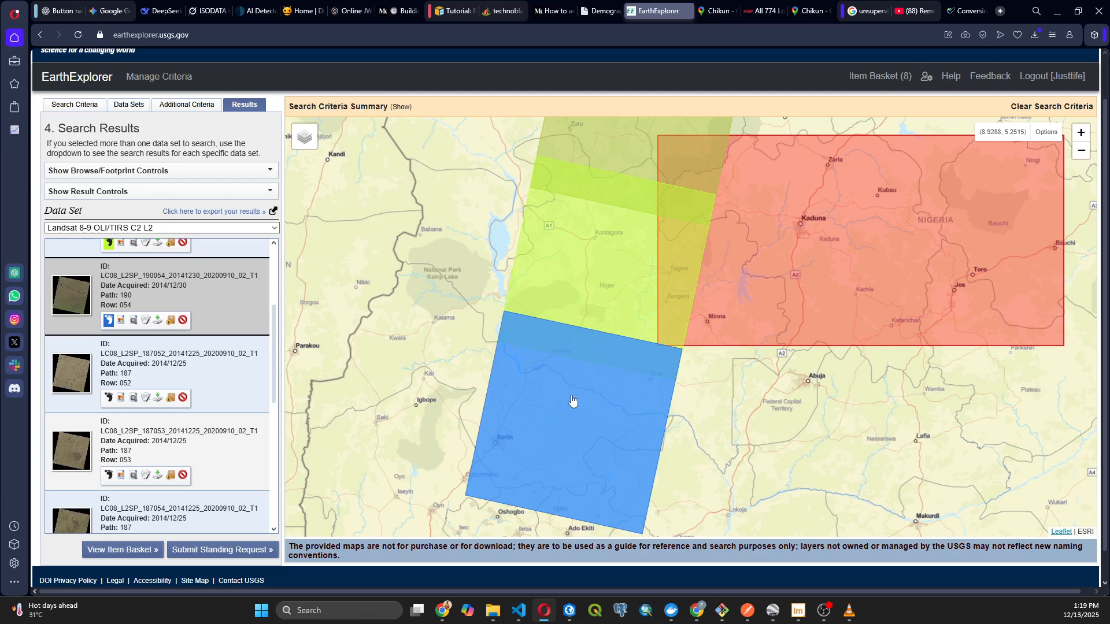
# Show the footprints of the 2014/12/25 scenes at path 187, rows 052, 053 and 054, on the map
pyautogui.click(109, 398)
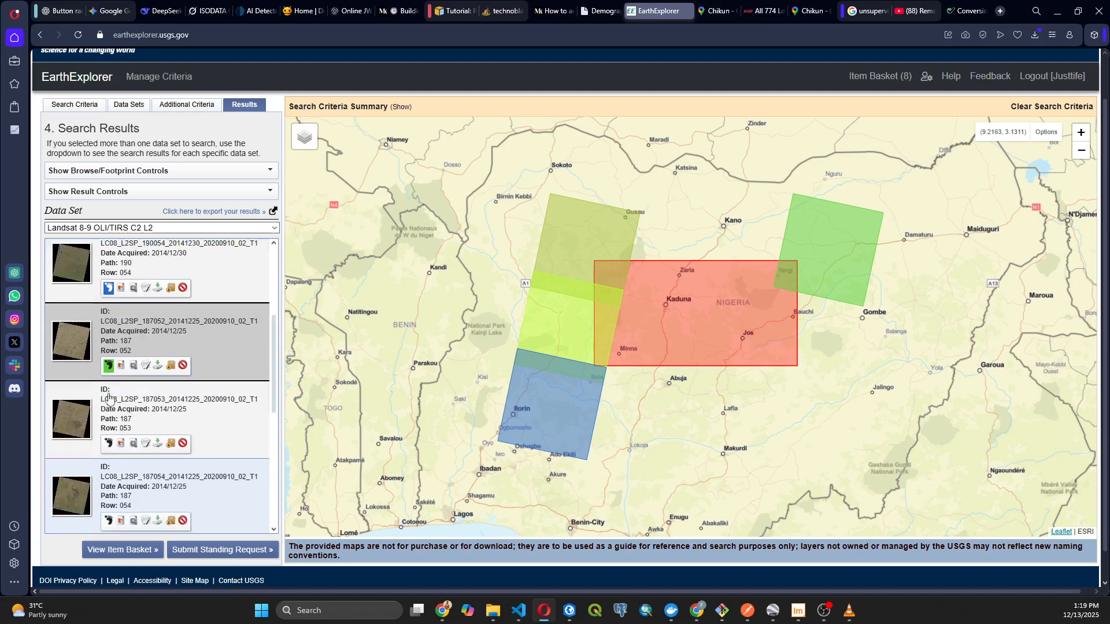
pyautogui.click(110, 363)
pyautogui.scroll(-1, 111, 367)
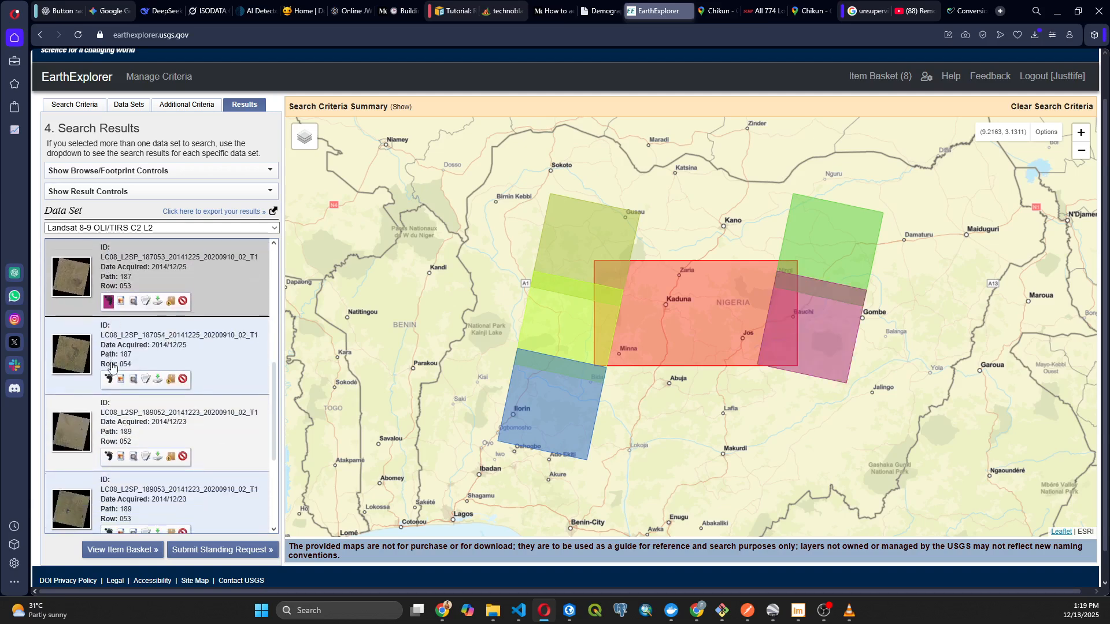
pyautogui.click(108, 378)
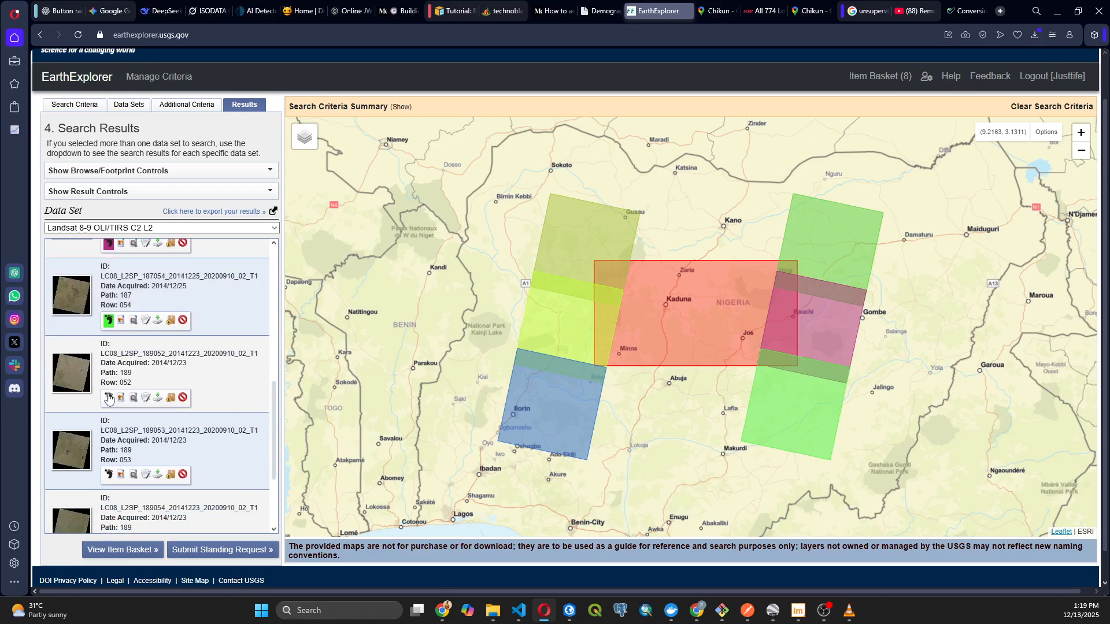
# Show the footprints of the path 189 scenes, rows 052 to 054, and the path 188, row 052 scene, and compare acquisition dates
pyautogui.click(108, 398)
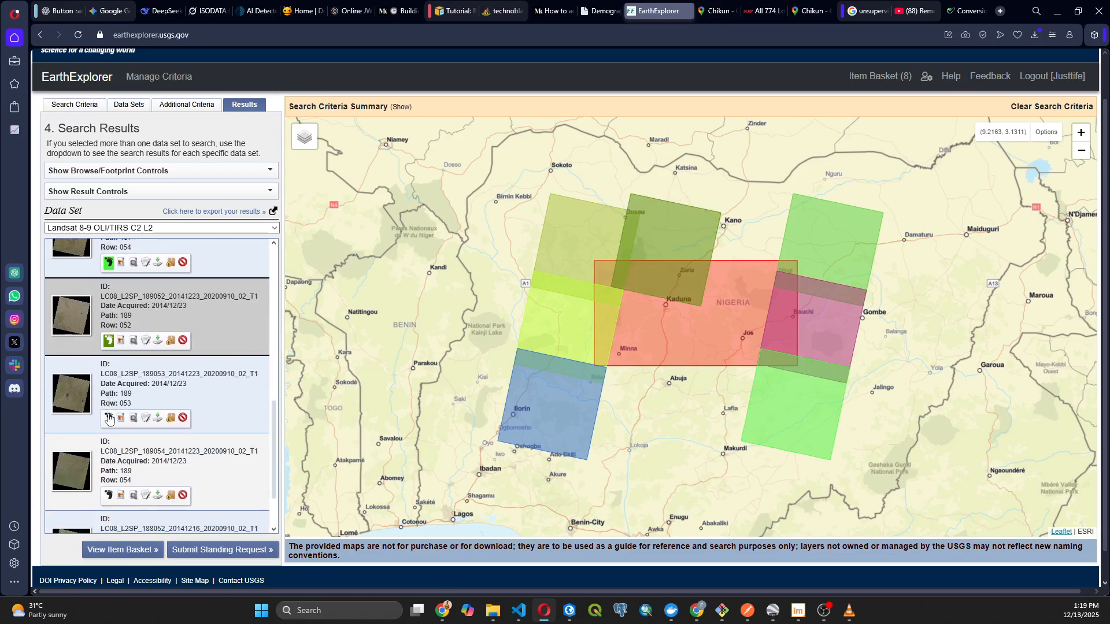
pyautogui.click(108, 418)
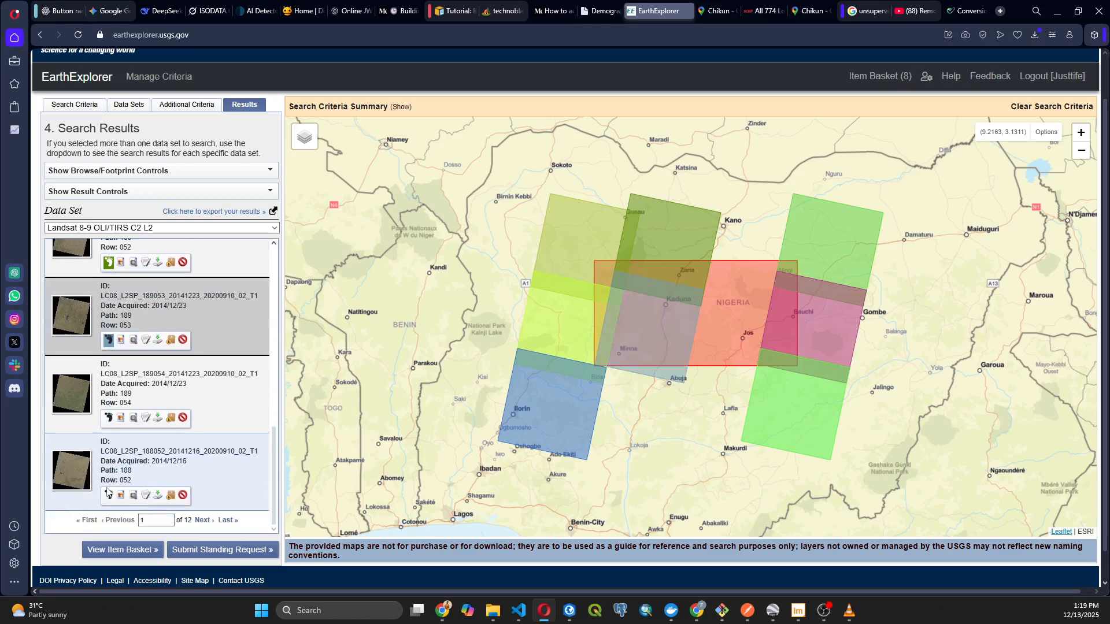
pyautogui.click(108, 417)
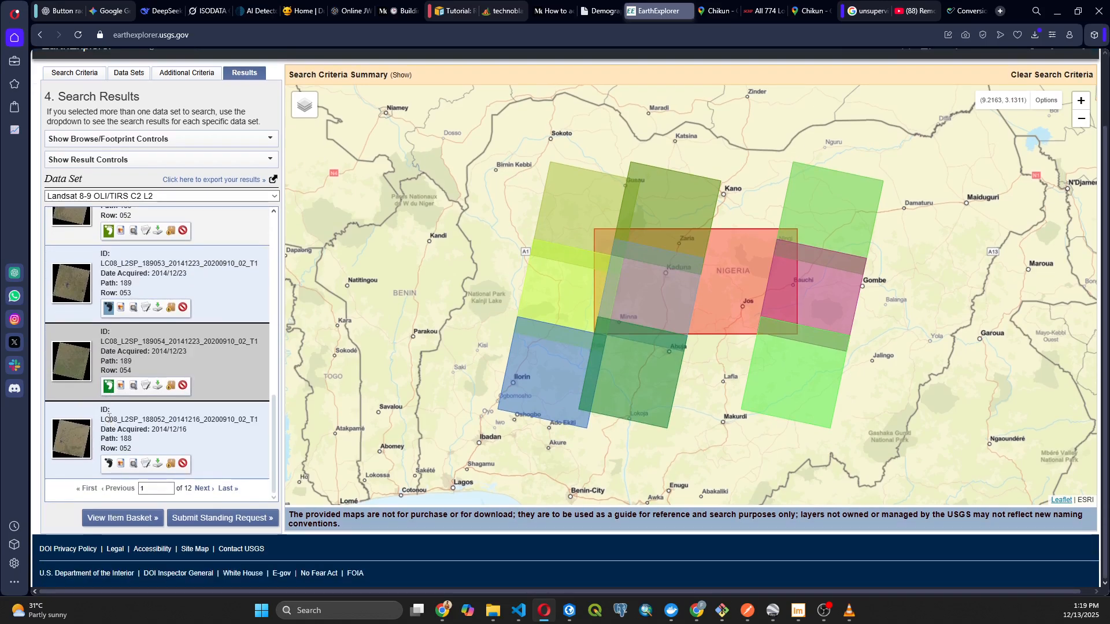
pyautogui.click(107, 463)
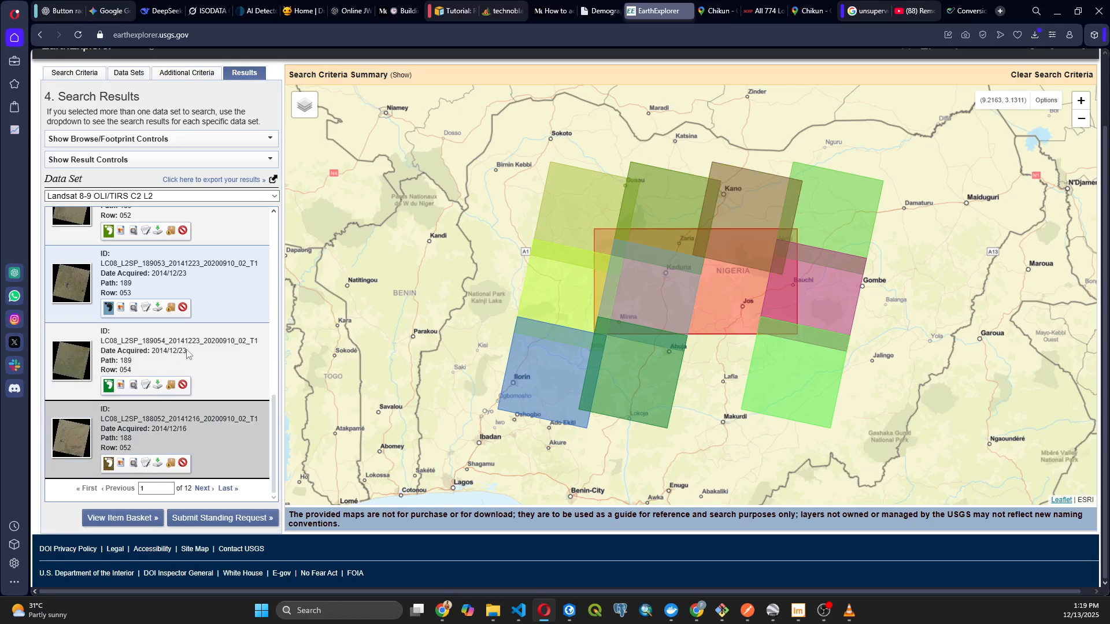
pyautogui.moveTo(187, 351); pyautogui.dragTo(153, 351)
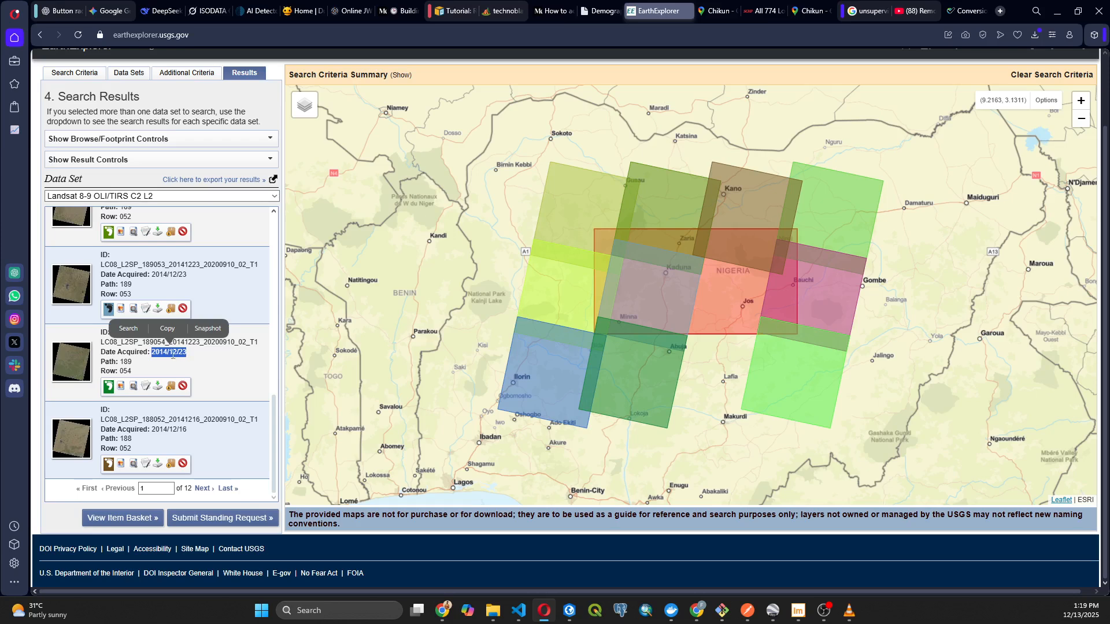
pyautogui.scroll(10, 172, 355)
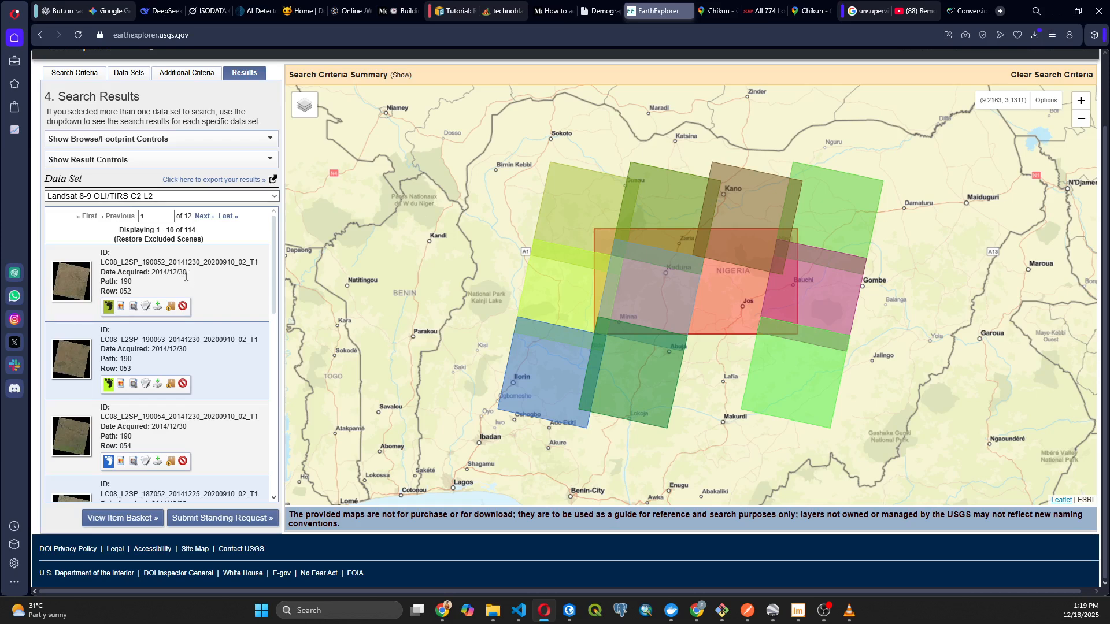
# Hide the map footprints of the path 188, row 052 scene and the path 189 scenes at rows 053 and 052
pyautogui.scroll(-8, 176, 289)
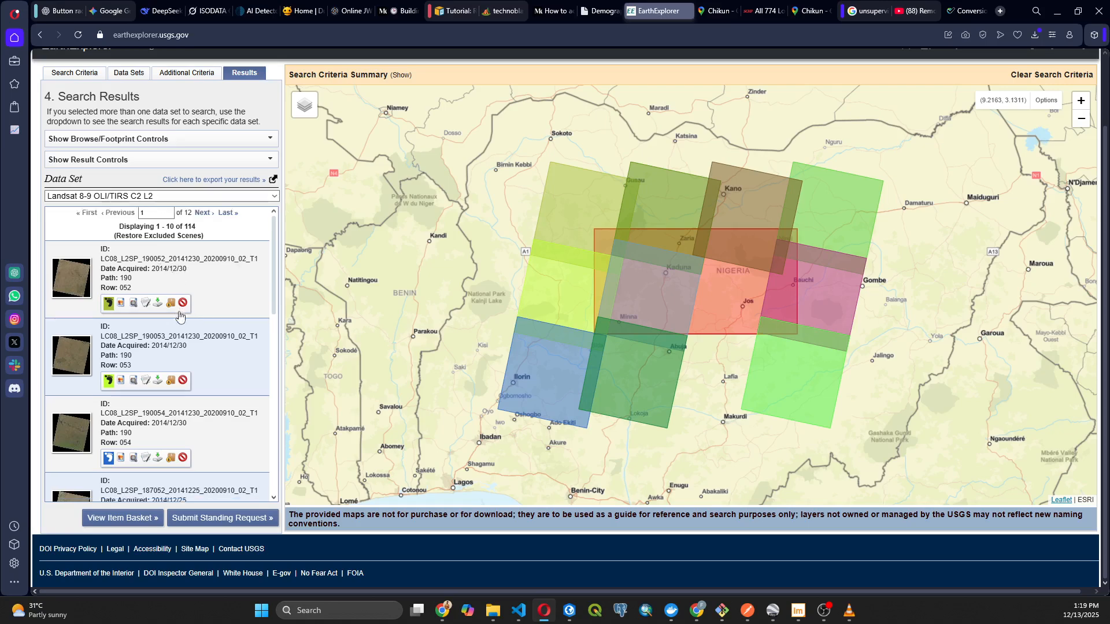
pyautogui.scroll(-1, 178, 316)
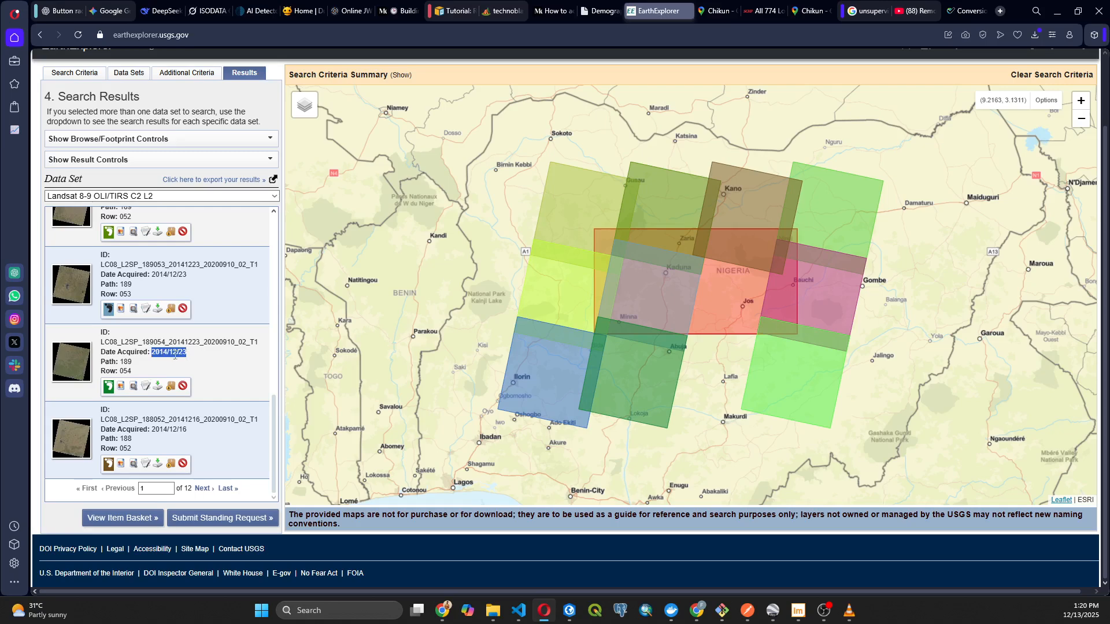
pyautogui.click(108, 463)
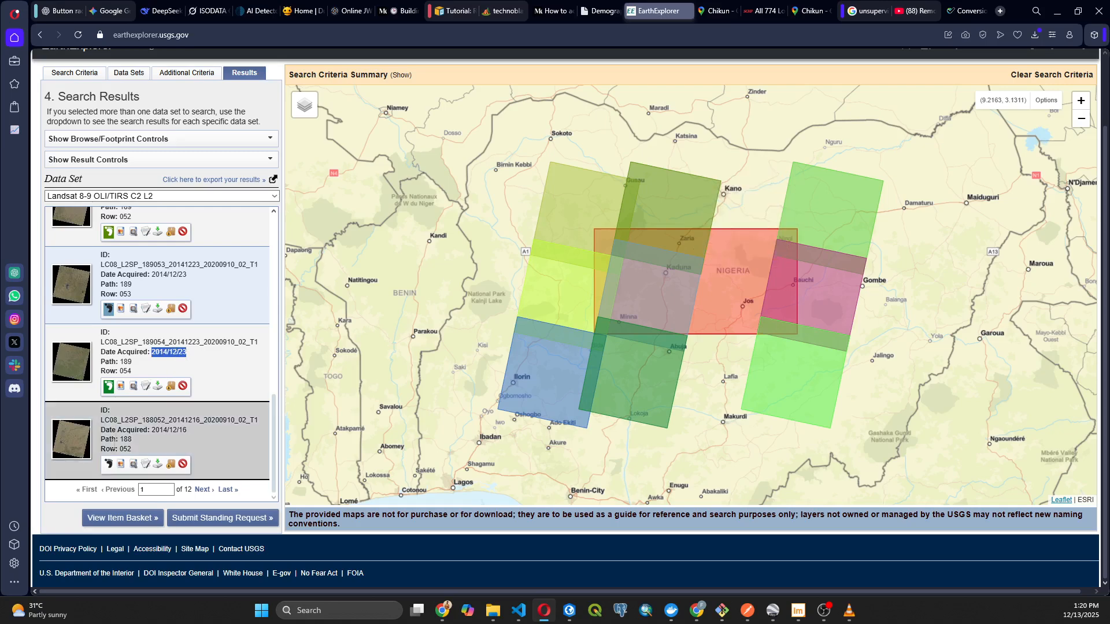
pyautogui.click(113, 311)
pyautogui.scroll(2, 113, 312)
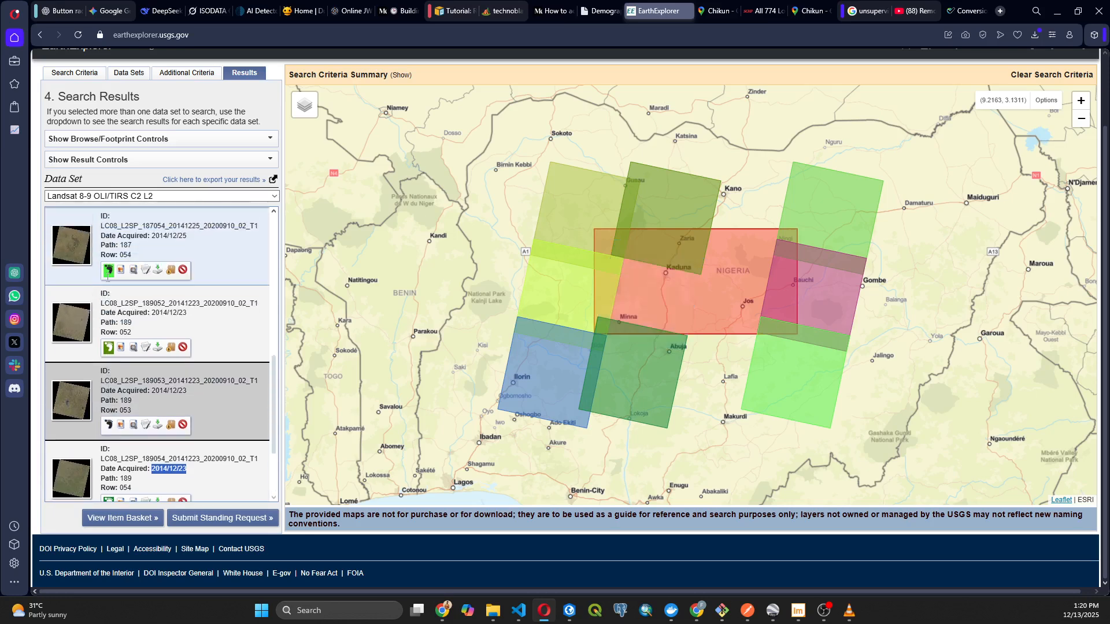
pyautogui.click(108, 347)
# Hide the map footprints of the 2014/12/25 scenes at path 187, rows 054, 053 and 052
pyautogui.click(108, 270)
pyautogui.scroll(3, 108, 271)
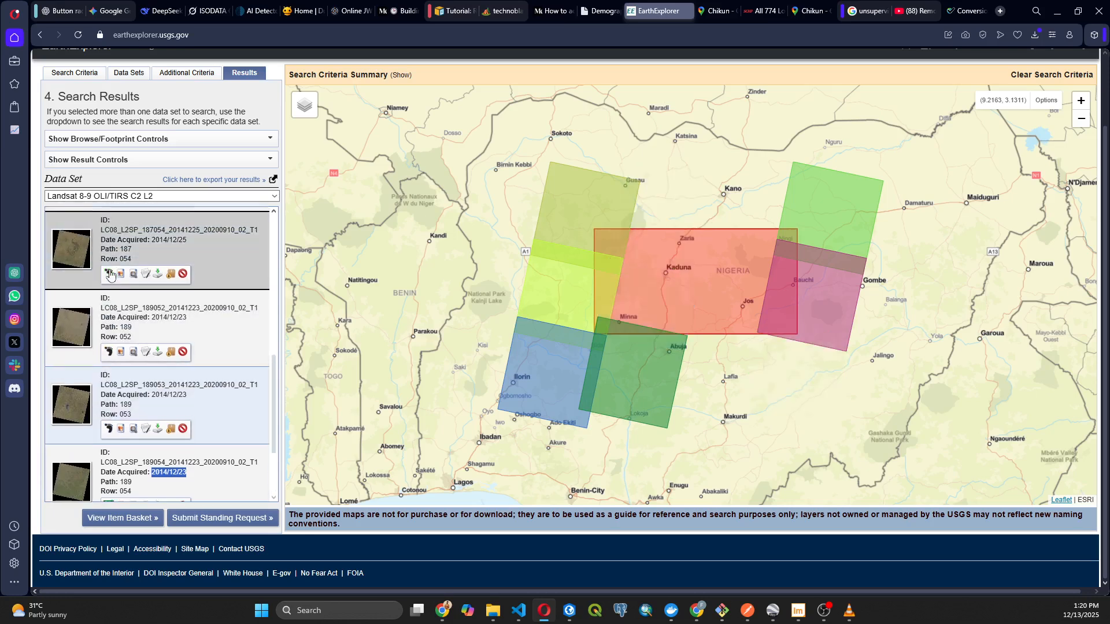
pyautogui.click(107, 366)
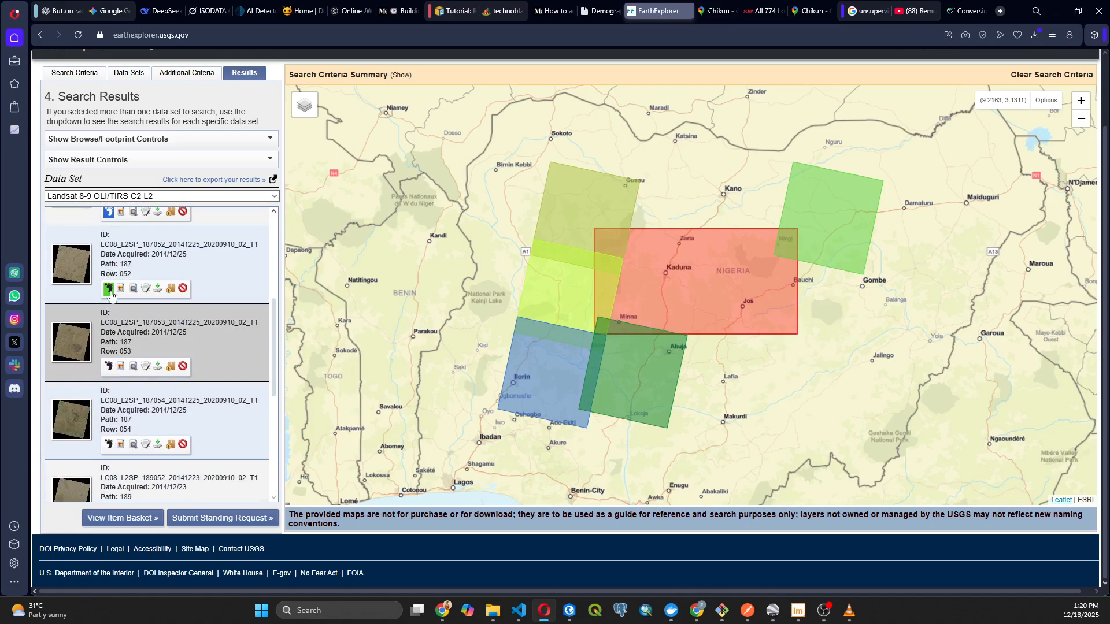
pyautogui.click(109, 289)
# Hide the map footprints of the 2014/12/30 scenes at path 190, rows 054, 053 and 052
pyautogui.scroll(2, 108, 301)
pyautogui.click(108, 328)
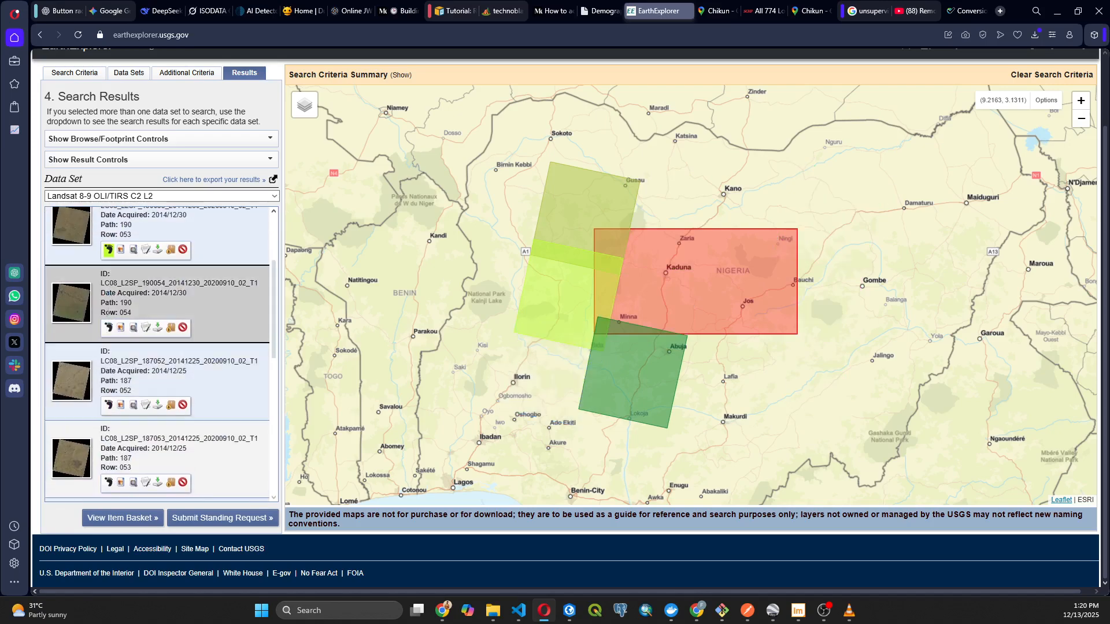
pyautogui.click(109, 250)
pyautogui.scroll(3, 114, 293)
pyautogui.click(108, 307)
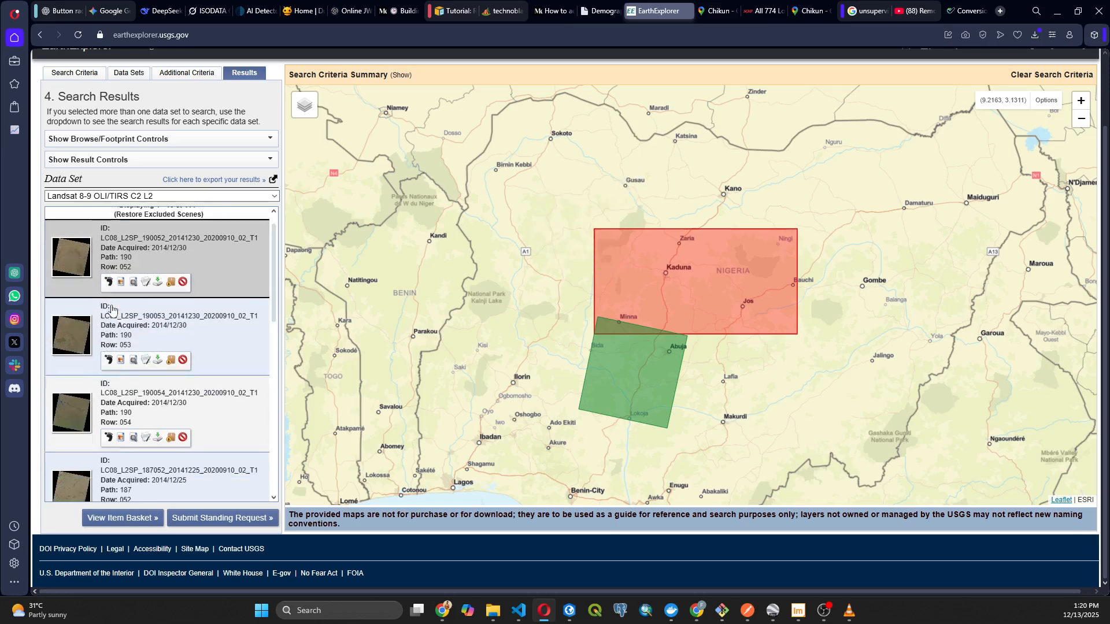
# Replace the path 189, row 054 footprint with the row 053 one, and overlay the row 053 scene's browse image on the map
pyautogui.scroll(-8, 111, 312)
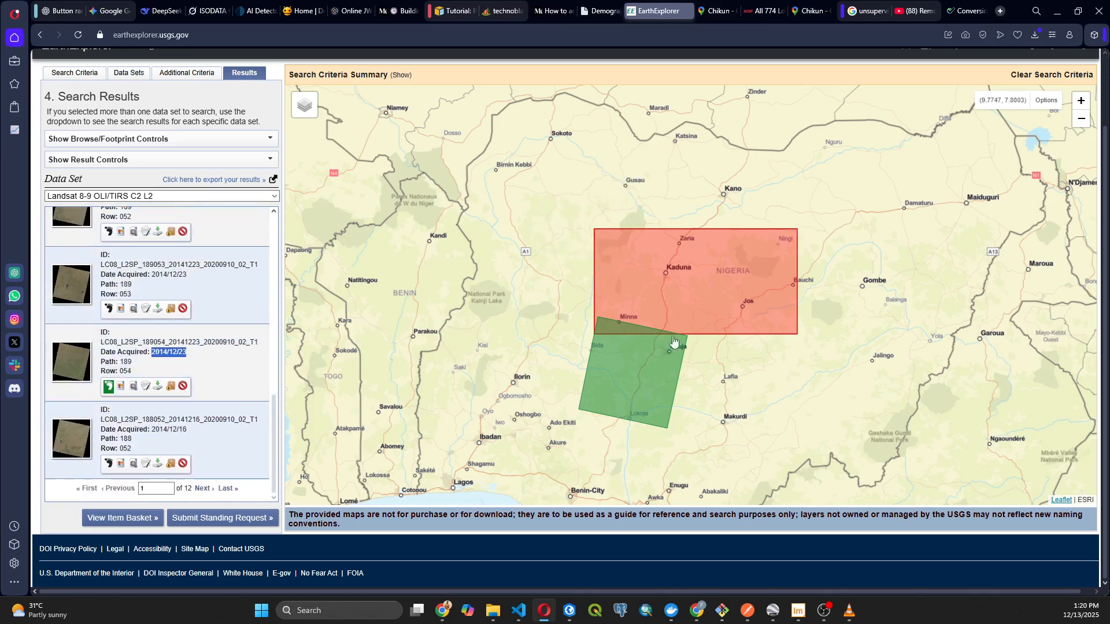
pyautogui.click(109, 386)
pyautogui.click(108, 307)
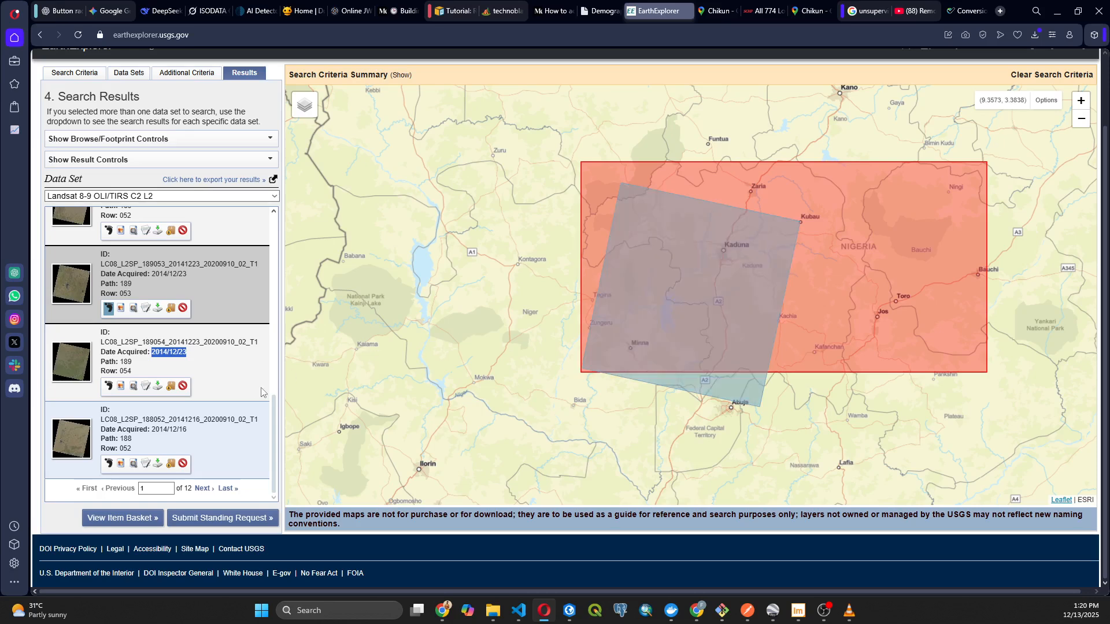
pyautogui.click(120, 311)
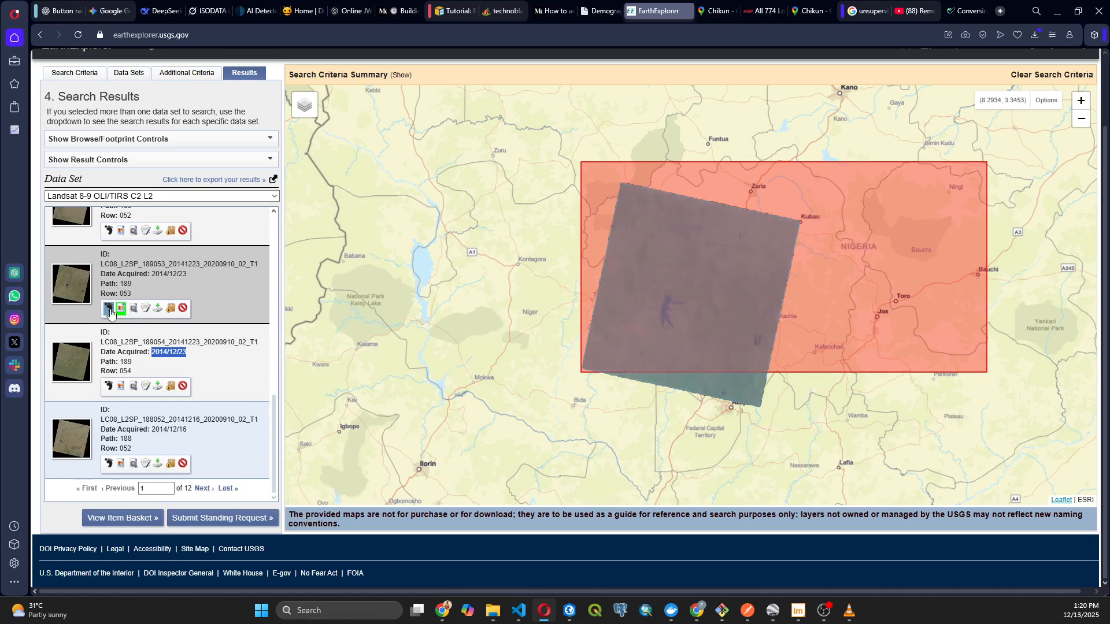
# Examine the path 189, row 053 browse image along the search area's southern boundary and around the reservoir north of Abuja
pyautogui.scroll(2, 719, 333)
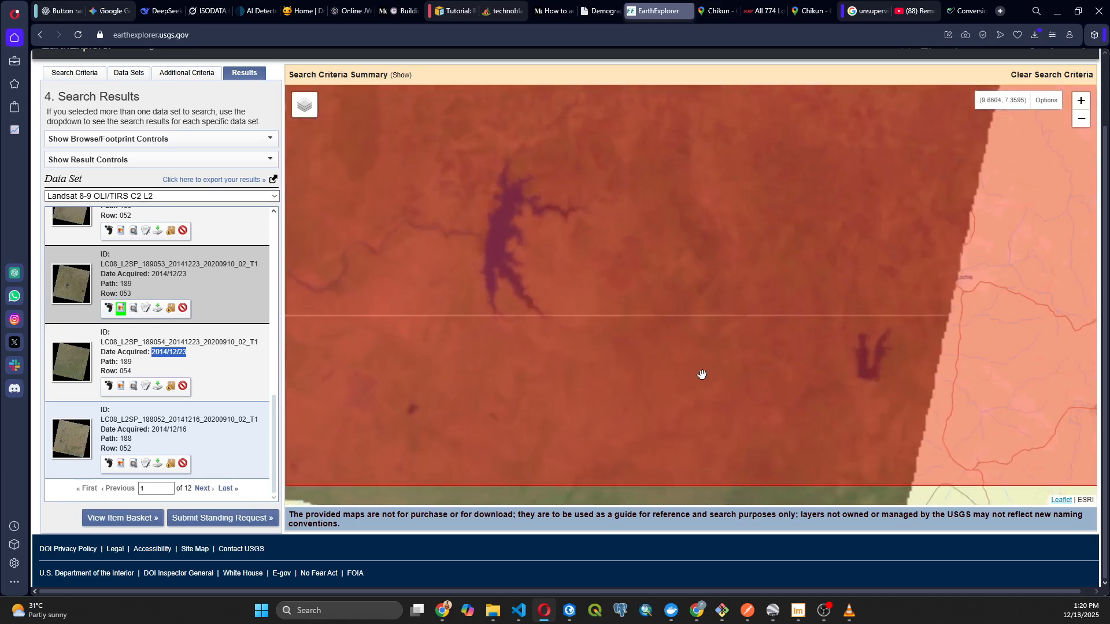
pyautogui.moveTo(693, 358); pyautogui.dragTo(654, 238)
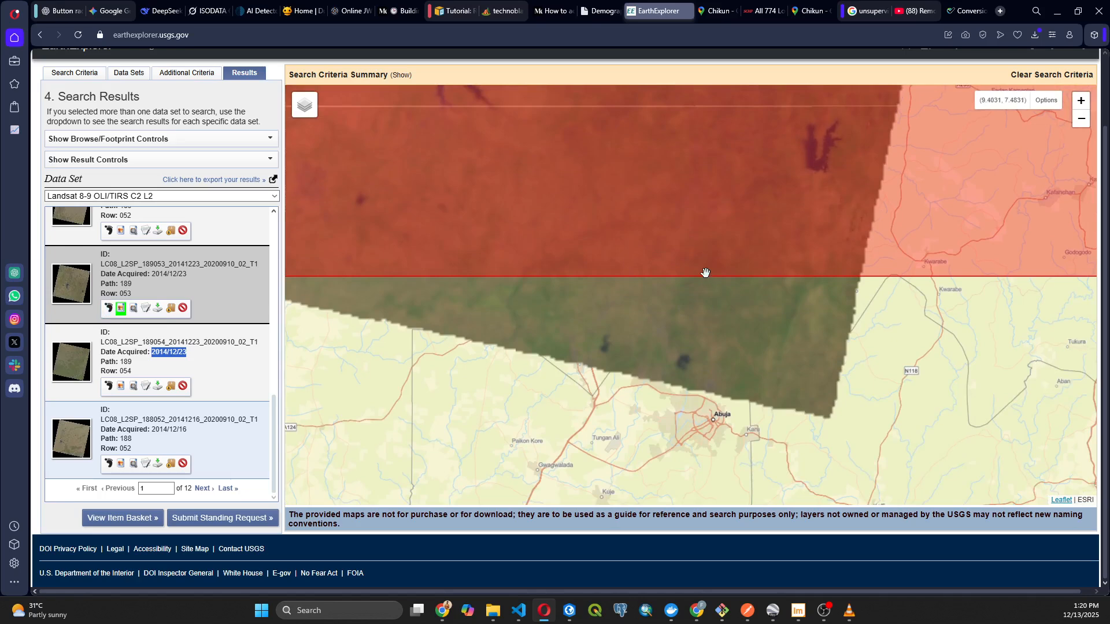
pyautogui.moveTo(705, 273); pyautogui.dragTo(701, 366)
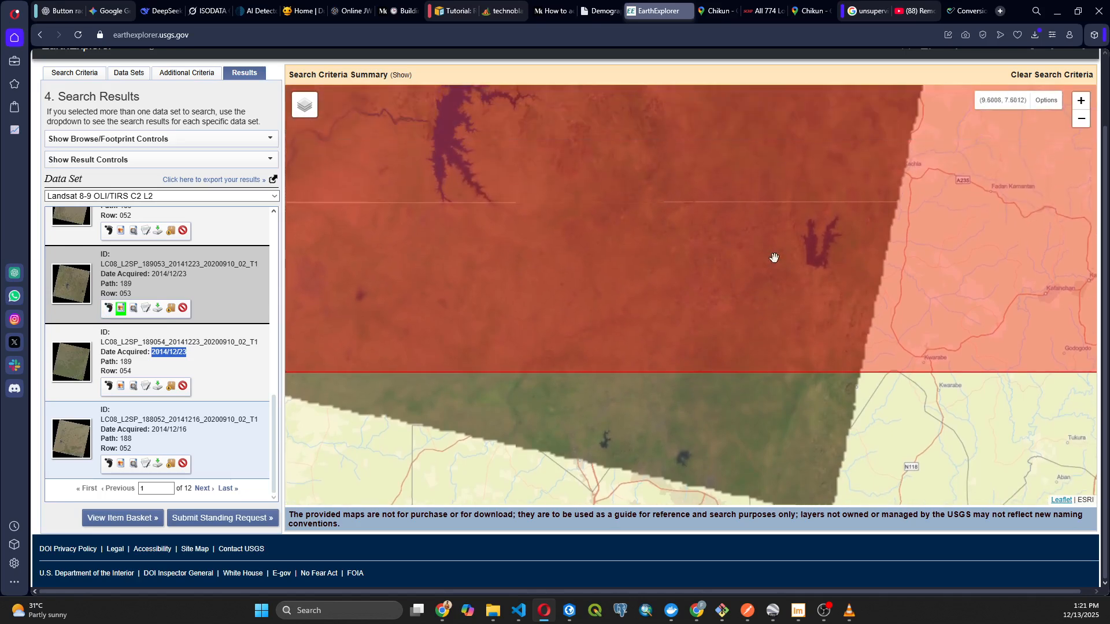
pyautogui.scroll(-1, 654, 337)
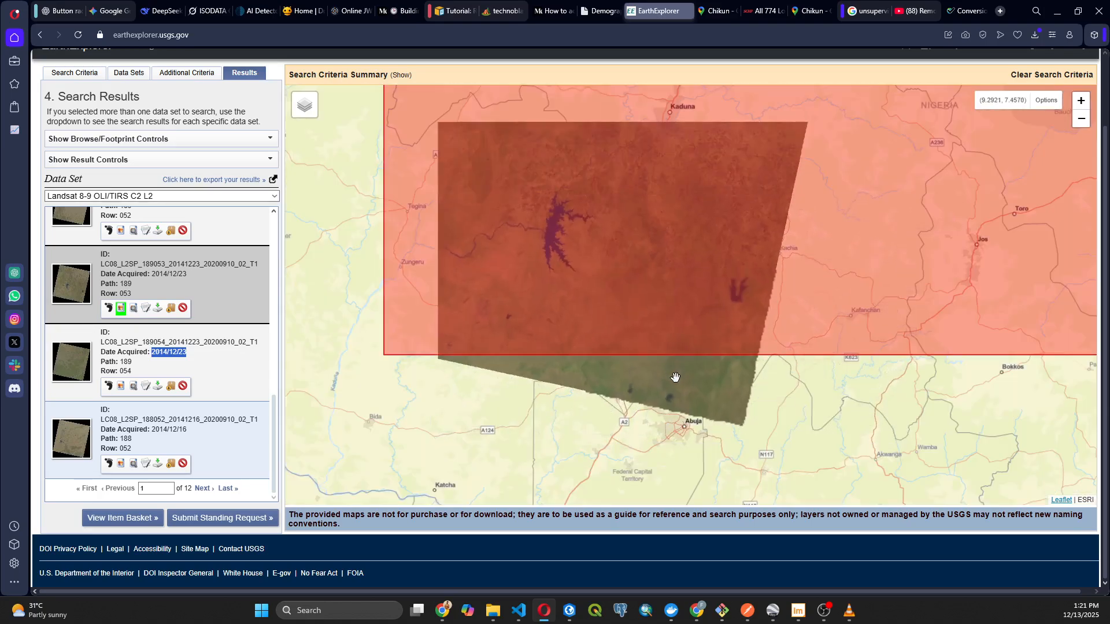
pyautogui.scroll(1, 675, 376)
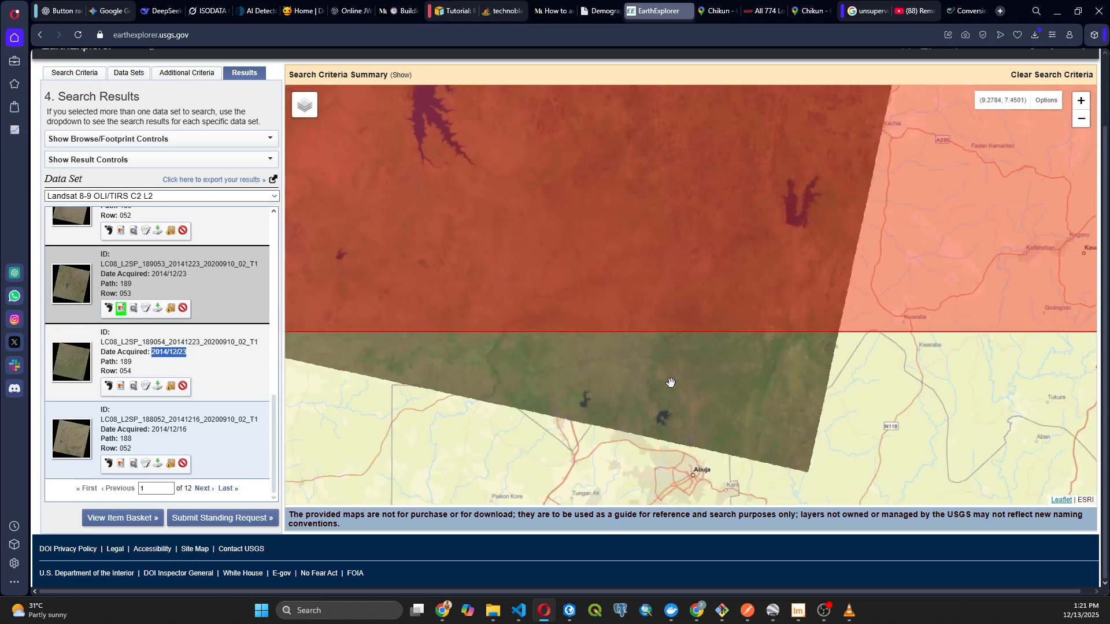
pyautogui.scroll(1, 671, 387)
pyautogui.scroll(1, 688, 365)
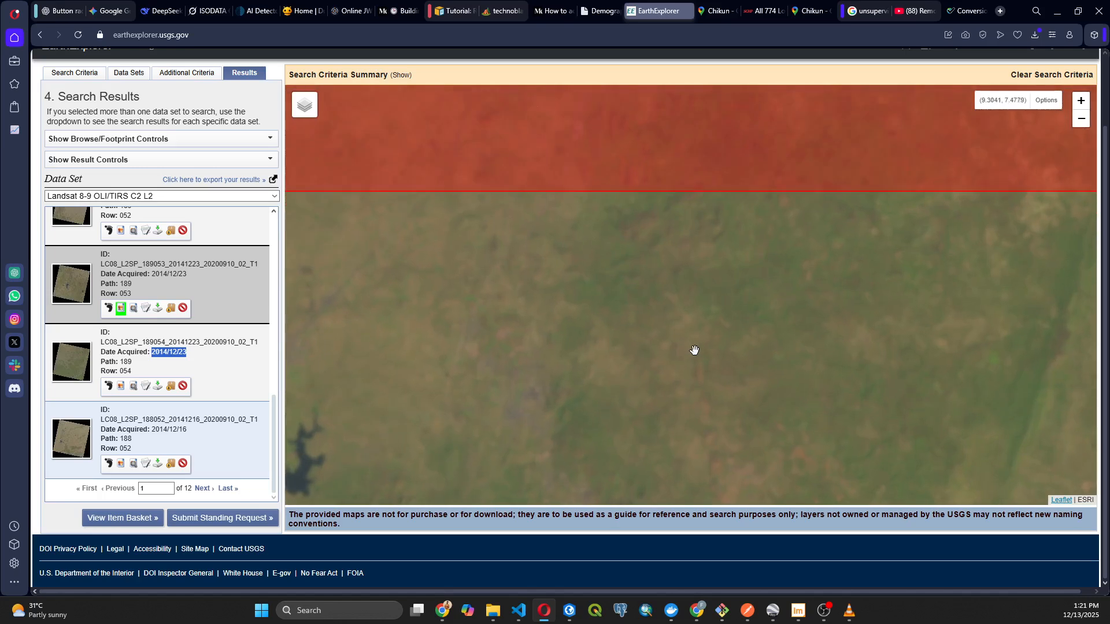
pyautogui.moveTo(694, 349); pyautogui.dragTo(676, 272)
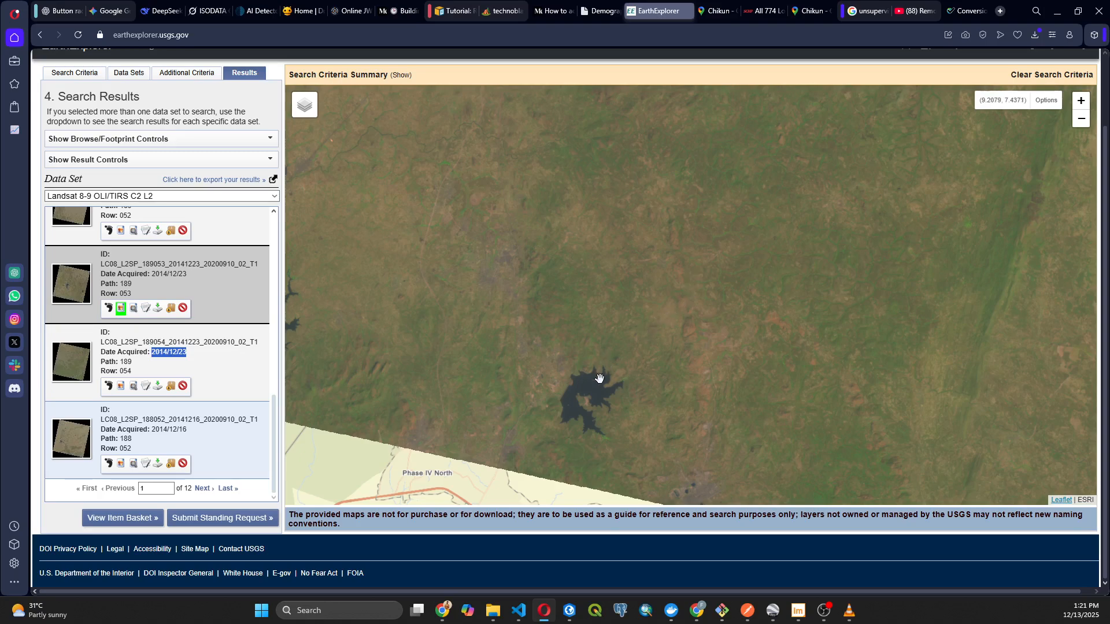
pyautogui.scroll(2, 600, 378)
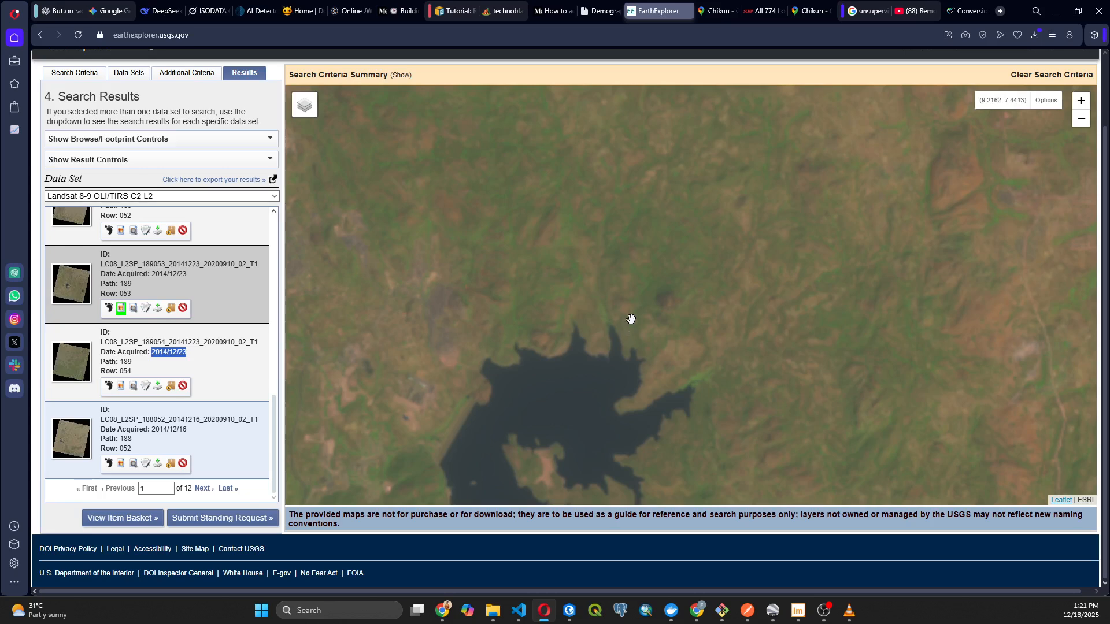
pyautogui.scroll(-2, 631, 319)
pyautogui.scroll(-2, 597, 289)
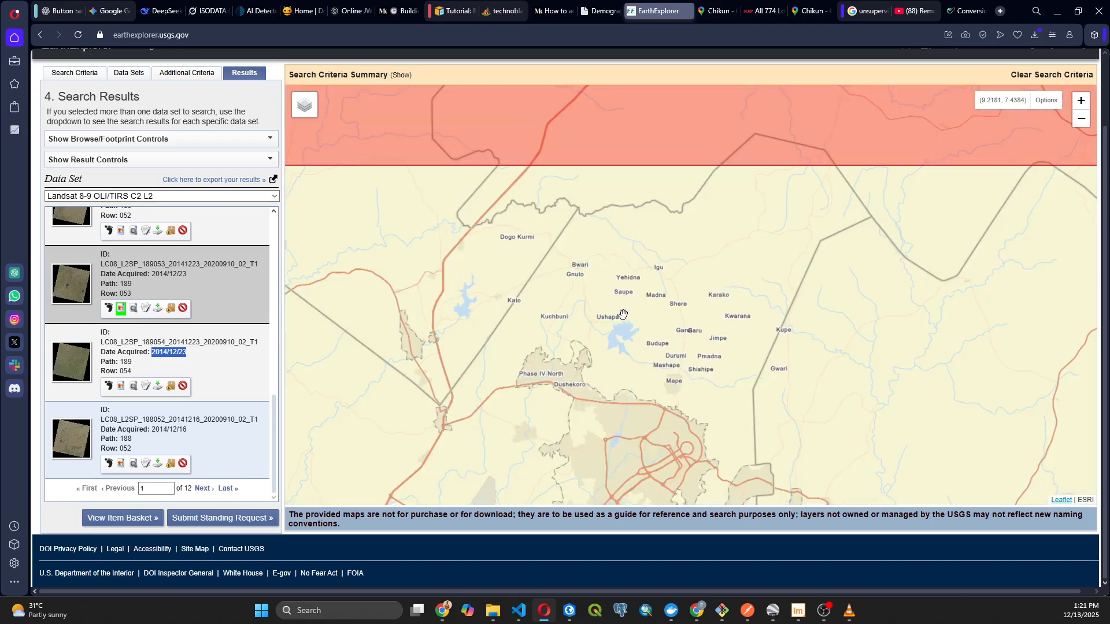
# Examine the browse image's southern edge from Suleja westward and its overall coverage of the search area
pyautogui.moveTo(476, 261); pyautogui.dragTo(661, 354)
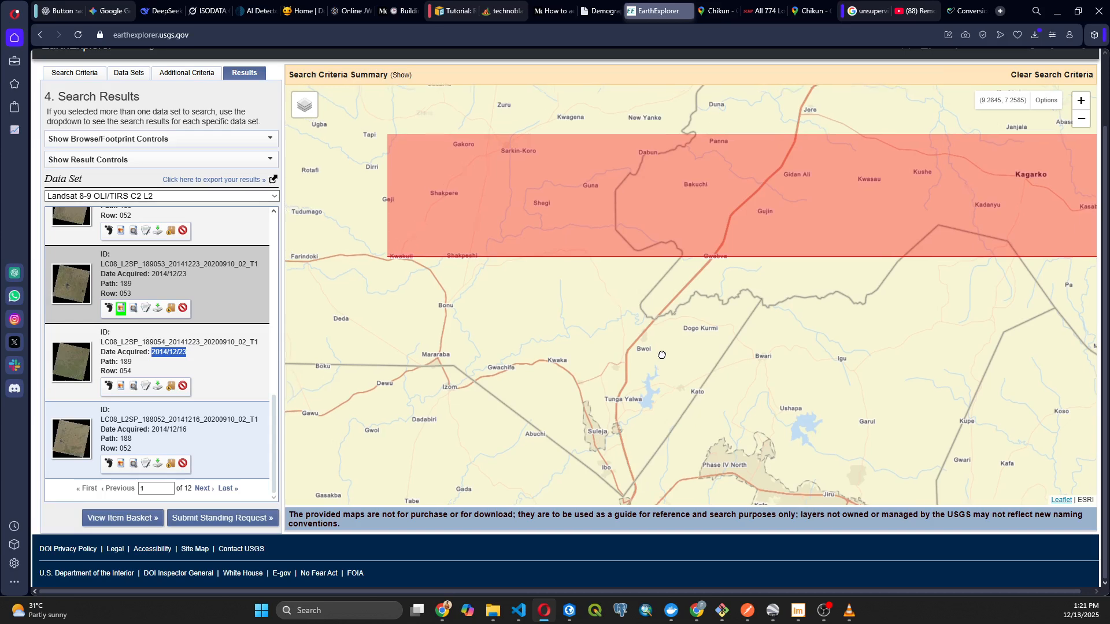
pyautogui.moveTo(527, 316); pyautogui.dragTo(566, 336)
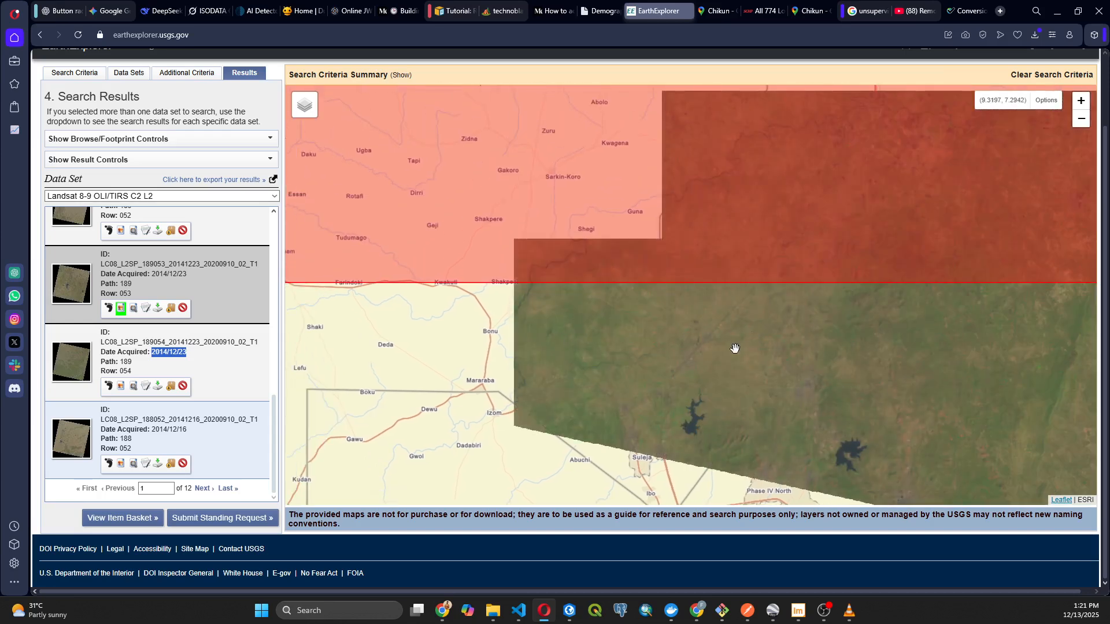
pyautogui.scroll(-1, 735, 348)
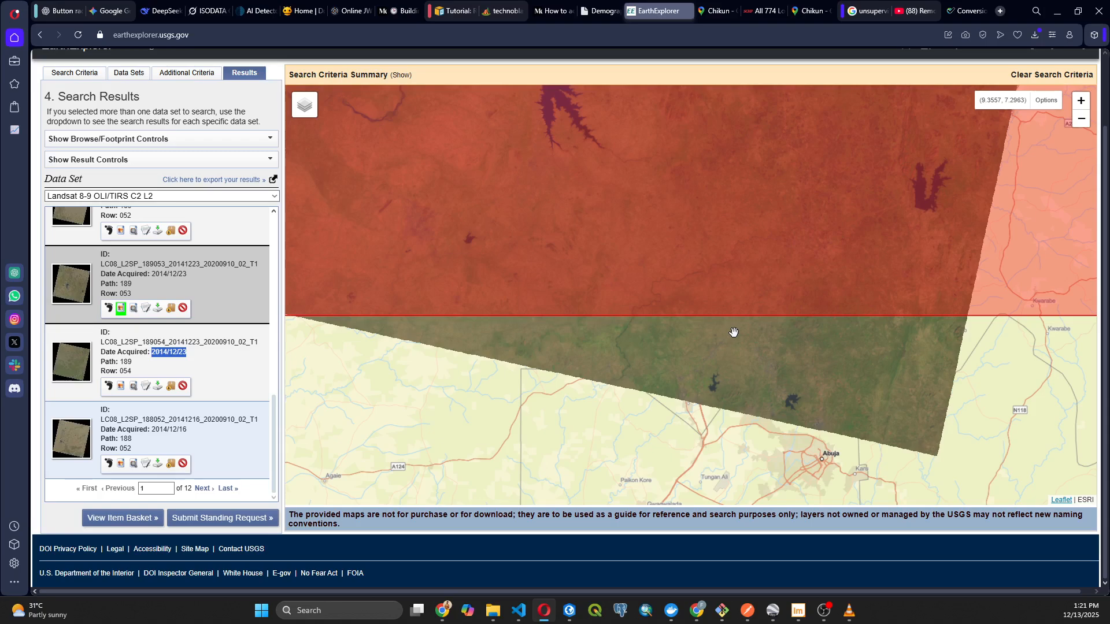
pyautogui.scroll(1, 734, 333)
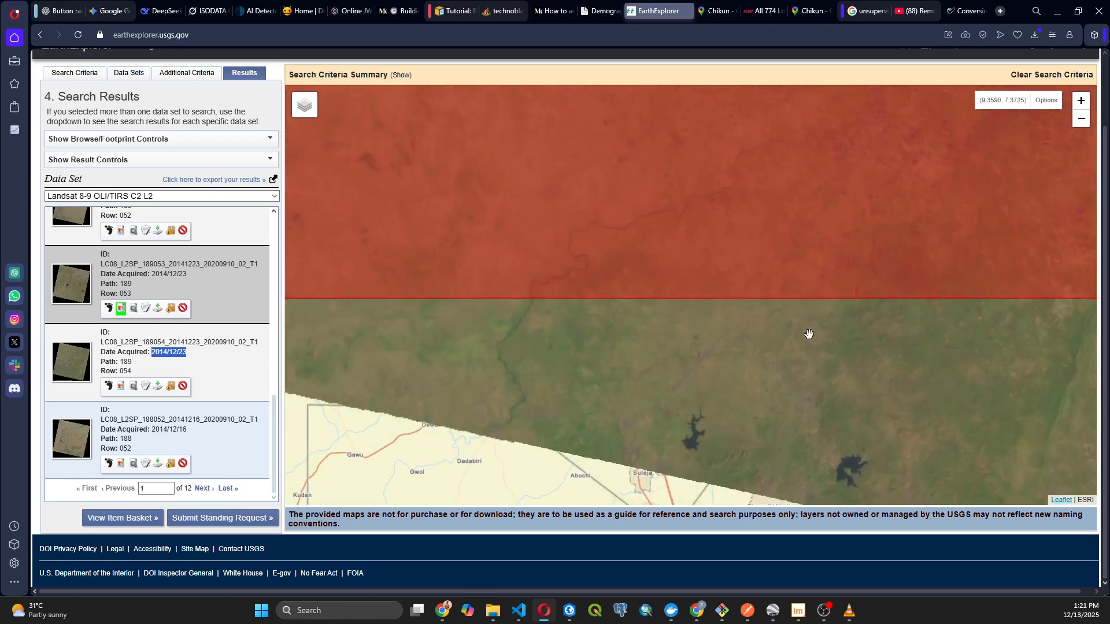
pyautogui.moveTo(833, 348); pyautogui.dragTo(619, 332)
pyautogui.moveTo(746, 348); pyautogui.dragTo(818, 393)
pyautogui.scroll(-1, 681, 335)
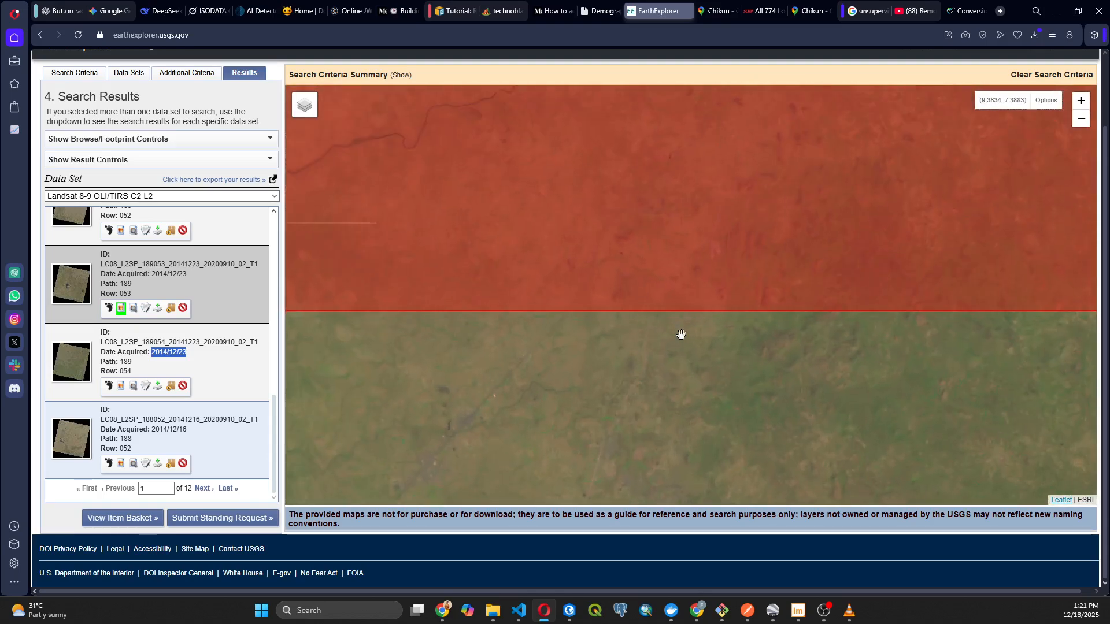
pyautogui.scroll(1, 681, 334)
pyautogui.moveTo(441, 285); pyautogui.dragTo(613, 369)
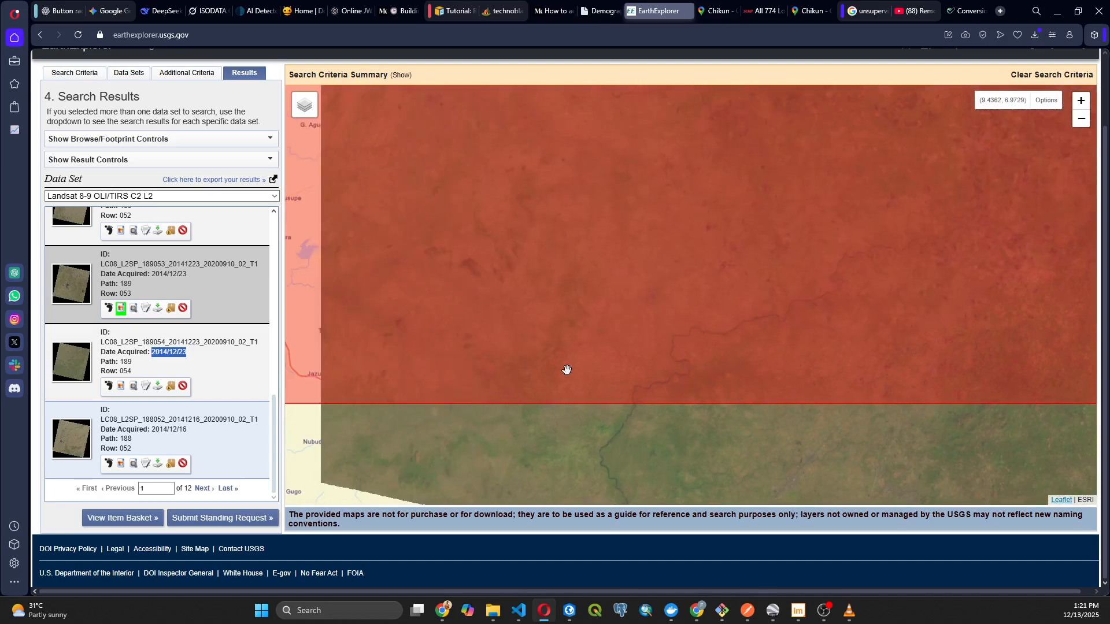
pyautogui.scroll(-1, 601, 375)
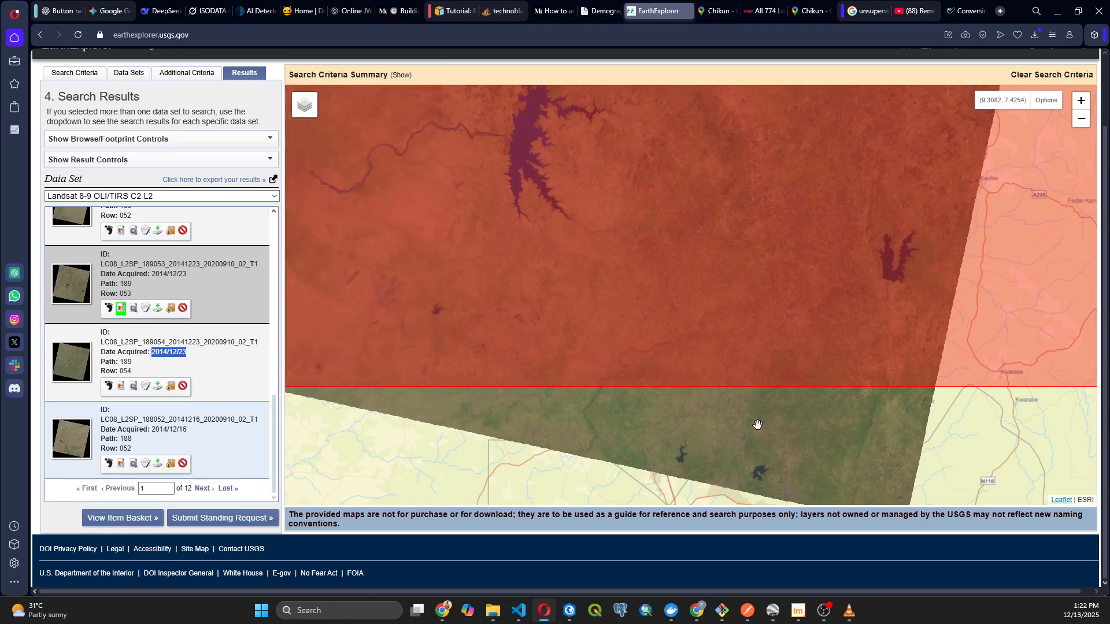
pyautogui.scroll(-1, 757, 424)
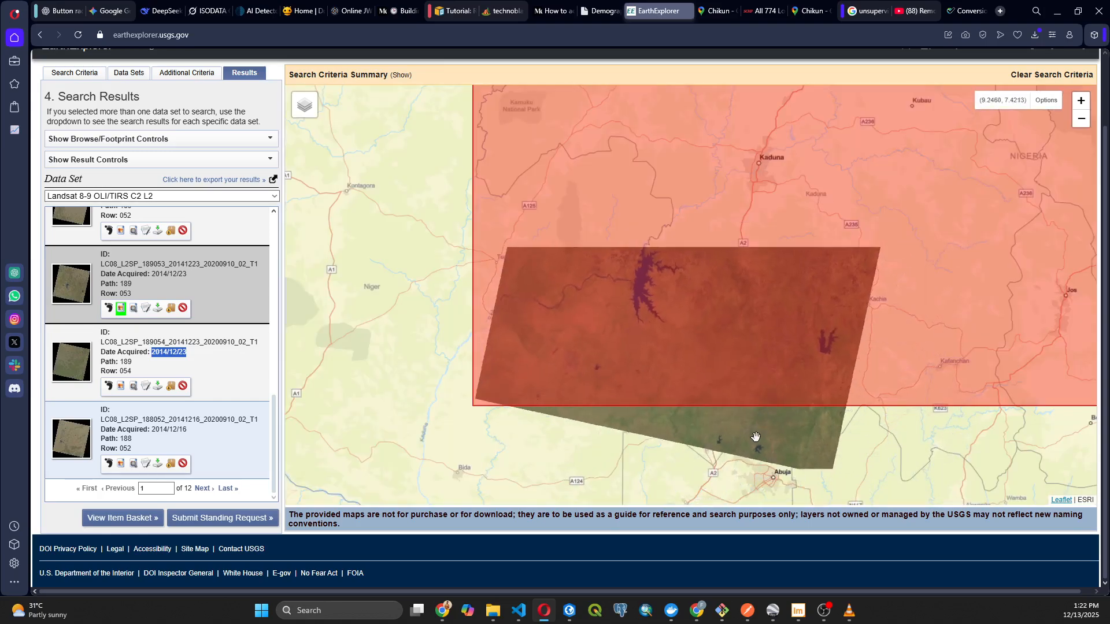
pyautogui.moveTo(756, 437); pyautogui.dragTo(684, 411)
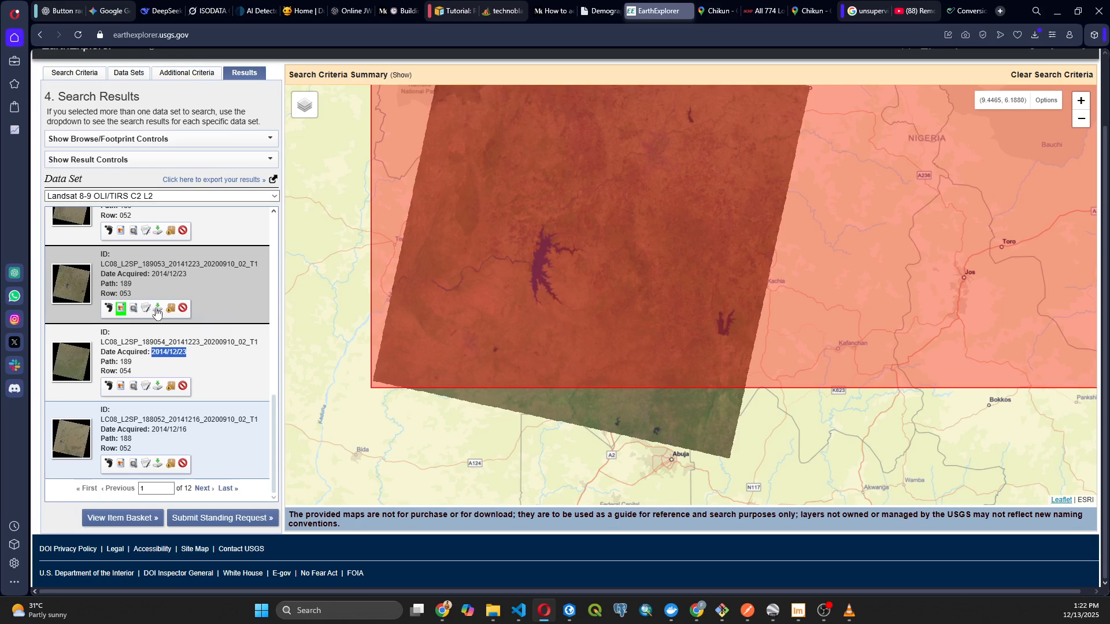
# Open the Level-2 Surface Reflectance Bands file selection for the path 189, row 053 scene and deselect all files
pyautogui.click(156, 311)
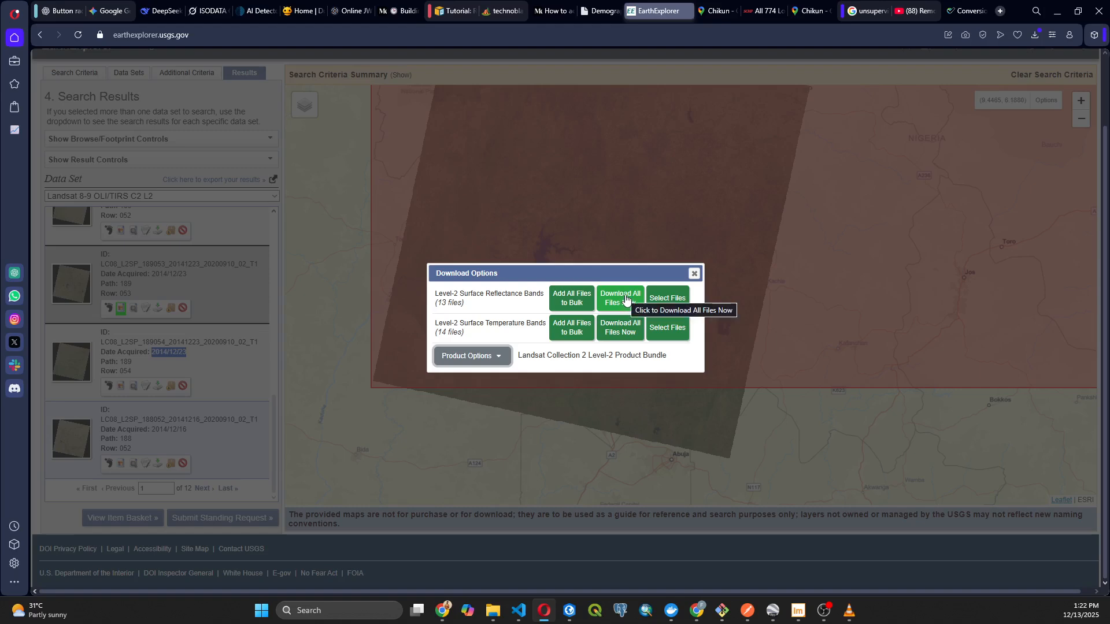
pyautogui.click(656, 300)
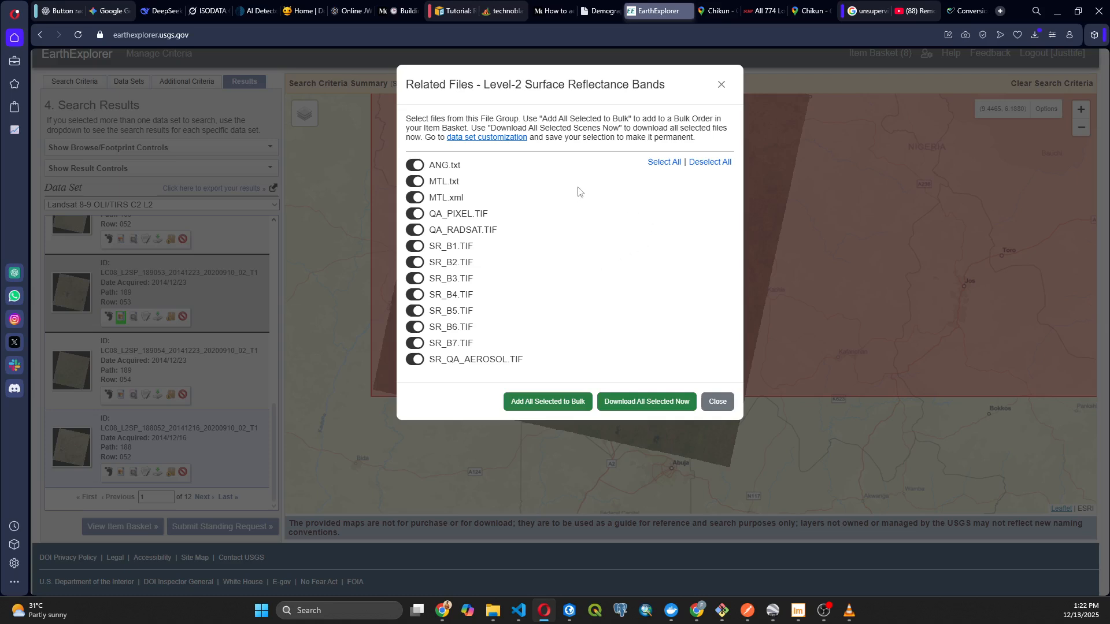
pyautogui.click(706, 163)
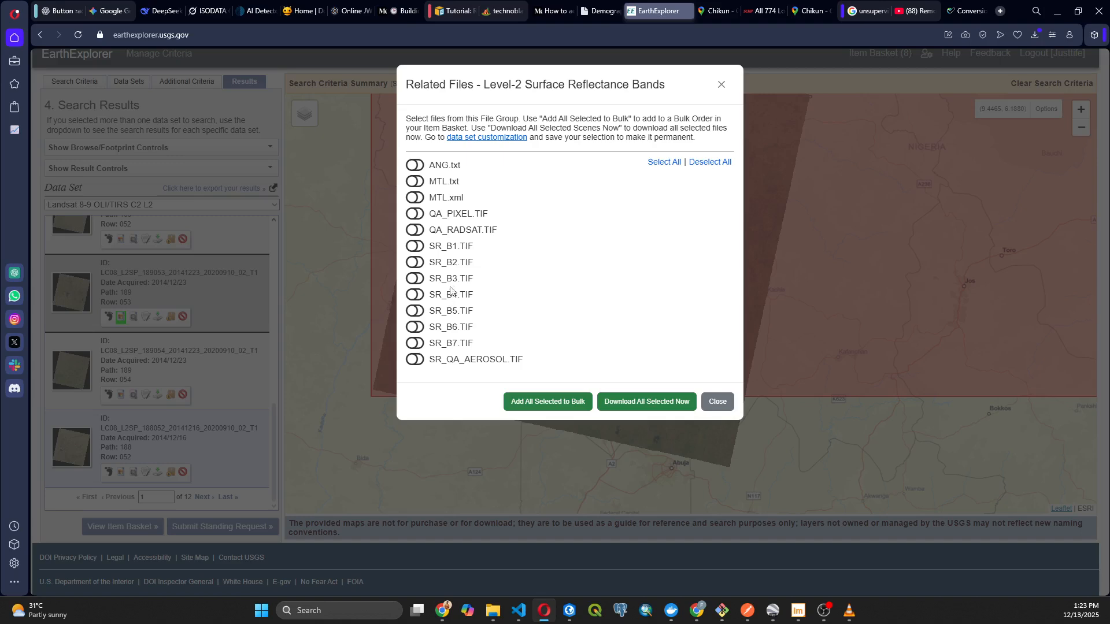
# Select the surface reflectance band files SR_B1.TIF through SR_B7.TIF
pyautogui.click(420, 247)
pyautogui.click(420, 265)
pyautogui.click(421, 279)
pyautogui.click(420, 295)
pyautogui.click(422, 312)
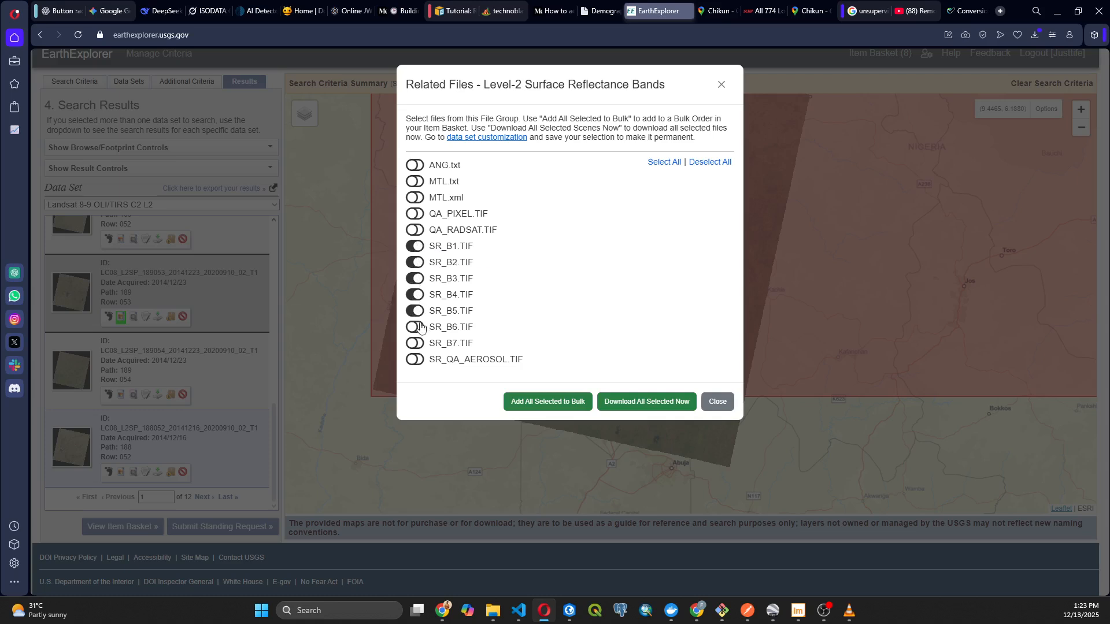
pyautogui.click(419, 328)
pyautogui.click(416, 344)
# Deselect the band files from SR_B7.TIF back to SR_B1.TIF
pyautogui.click(414, 342)
pyautogui.click(412, 326)
pyautogui.click(414, 311)
pyautogui.click(413, 295)
pyautogui.click(414, 280)
pyautogui.click(414, 263)
pyautogui.click(415, 248)
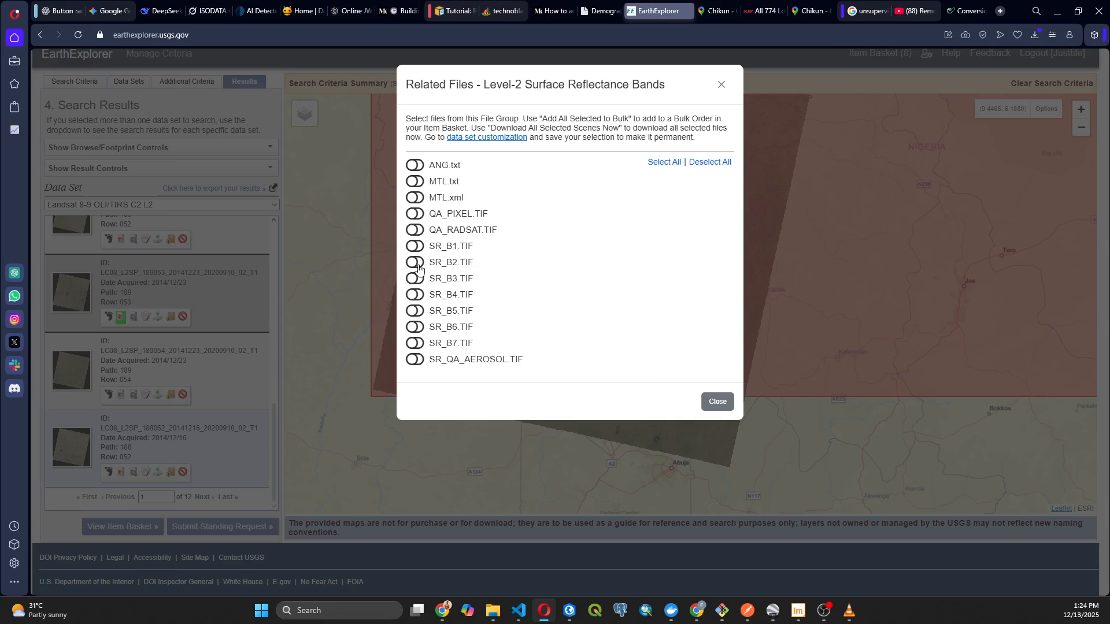
# Toggle SR_B2.TIF, SR_B3.TIF and SR_B4.TIF on and back off, and close the surface reflectance file selection
pyautogui.click(417, 263)
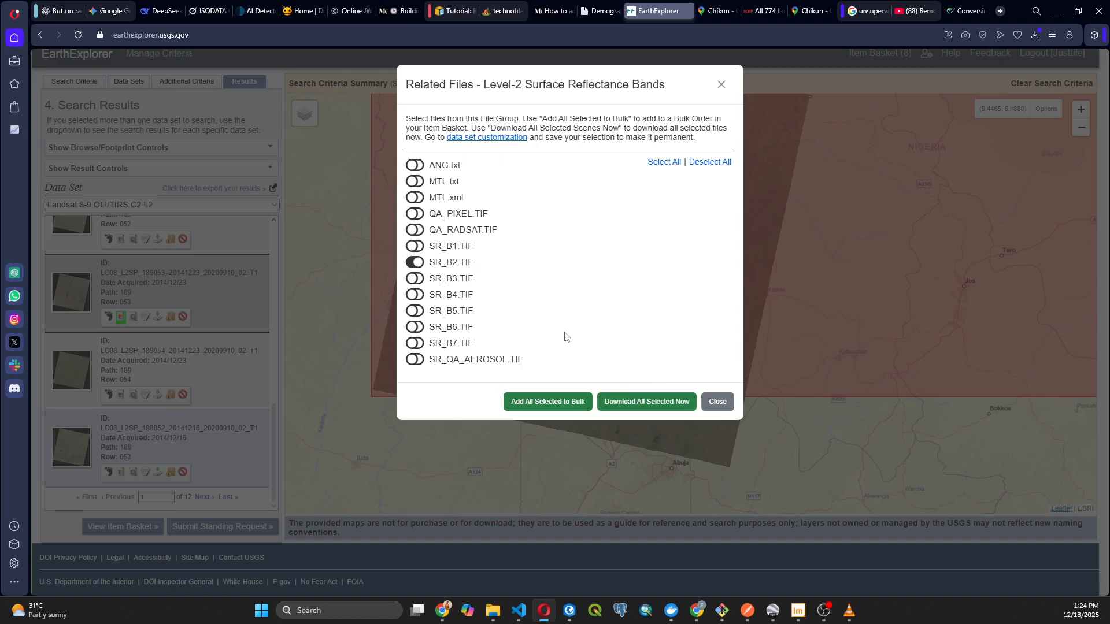
pyautogui.click(415, 265)
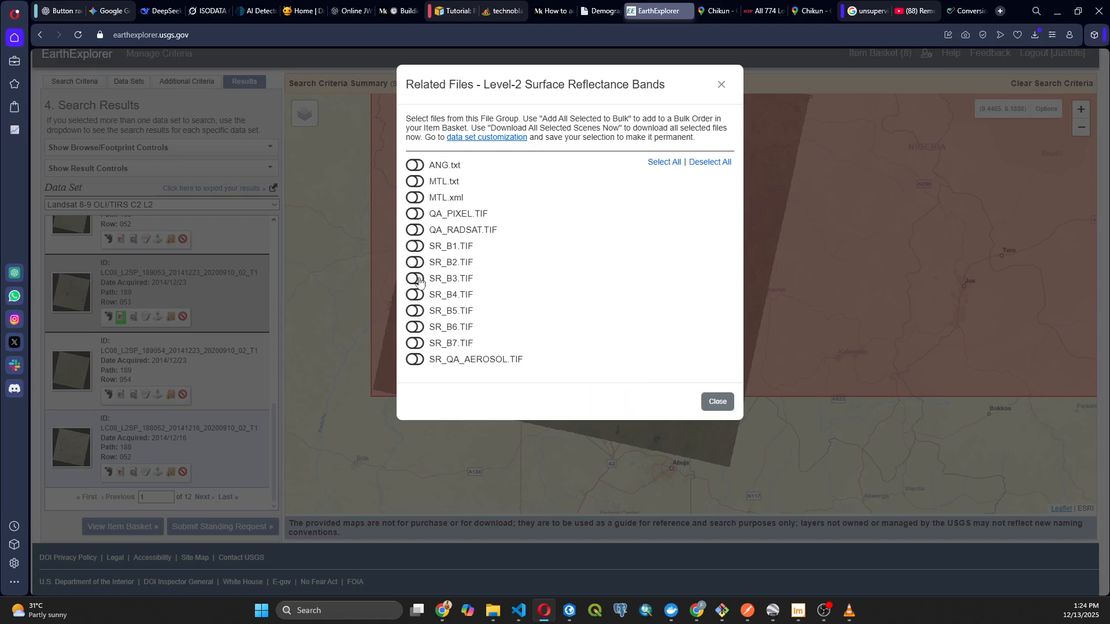
pyautogui.click(415, 280)
pyautogui.click(416, 280)
pyautogui.click(416, 296)
pyautogui.click(417, 296)
pyautogui.click(720, 88)
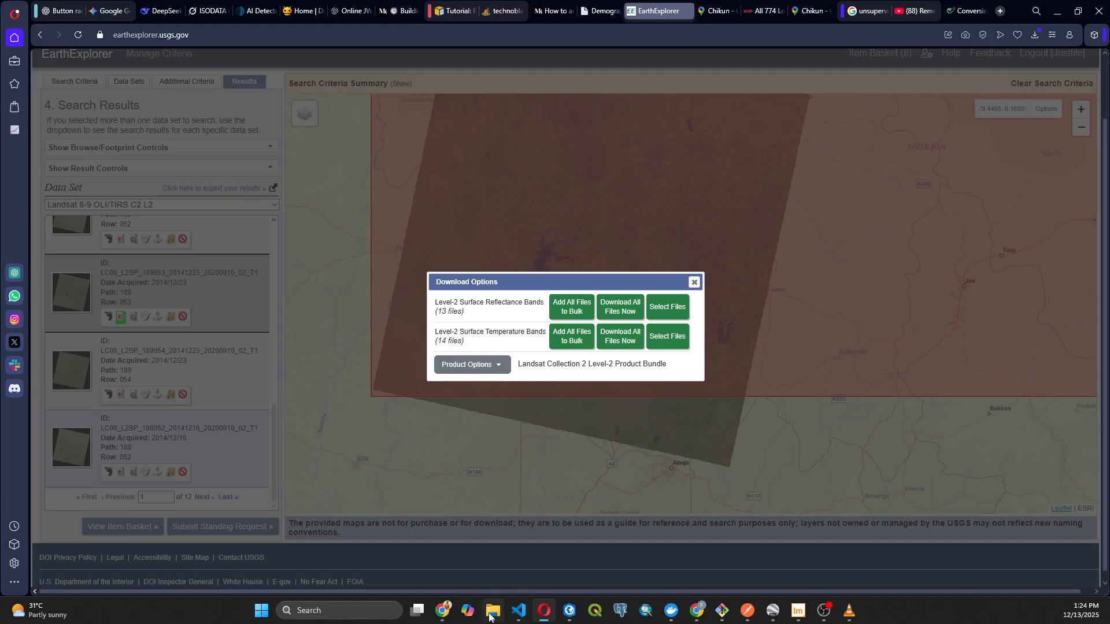
# Switch to File Explorer and copy the eight LC09_L2SP_189053 TIF files from the Downloads 2024 folder into the Documents Tutorial folder
pyautogui.moveTo(493, 610)
pyautogui.click(473, 546)
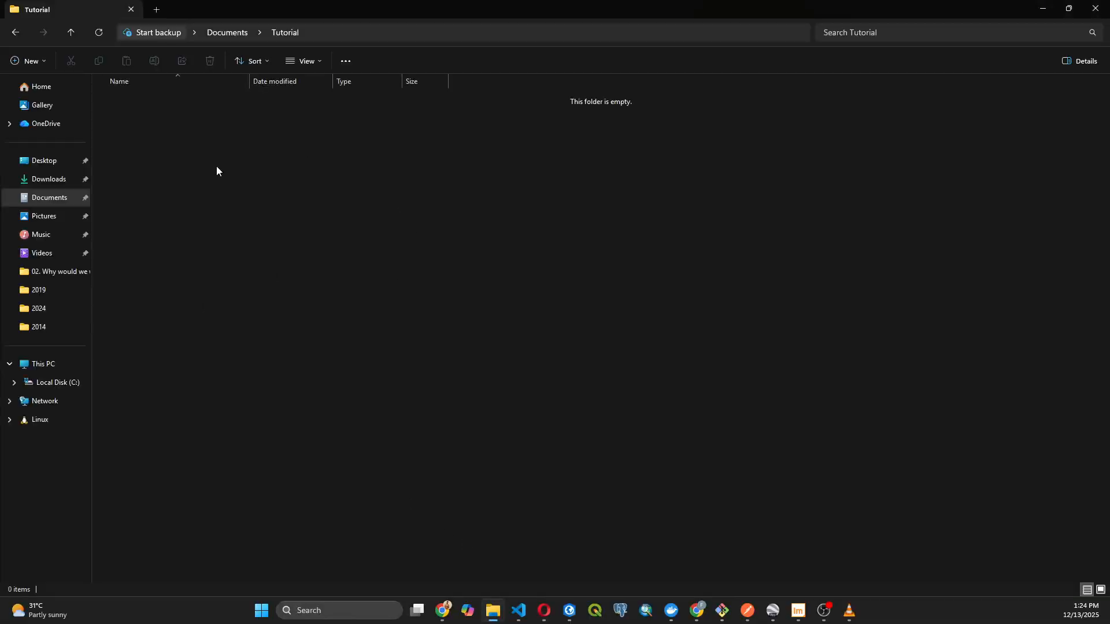
pyautogui.click(30, 181)
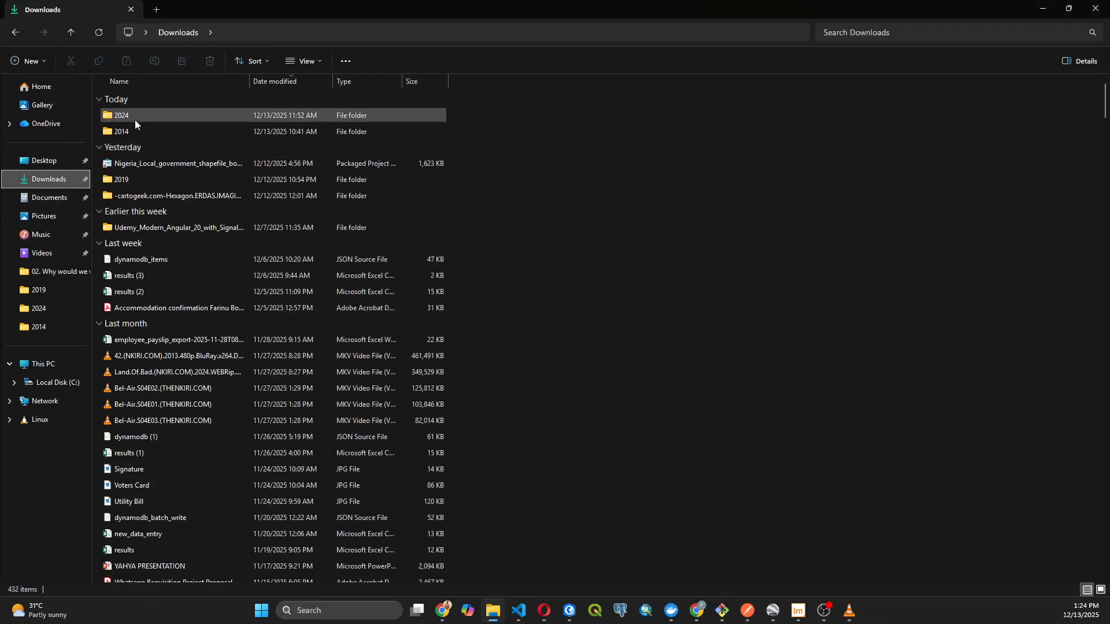
pyautogui.doubleClick(134, 119)
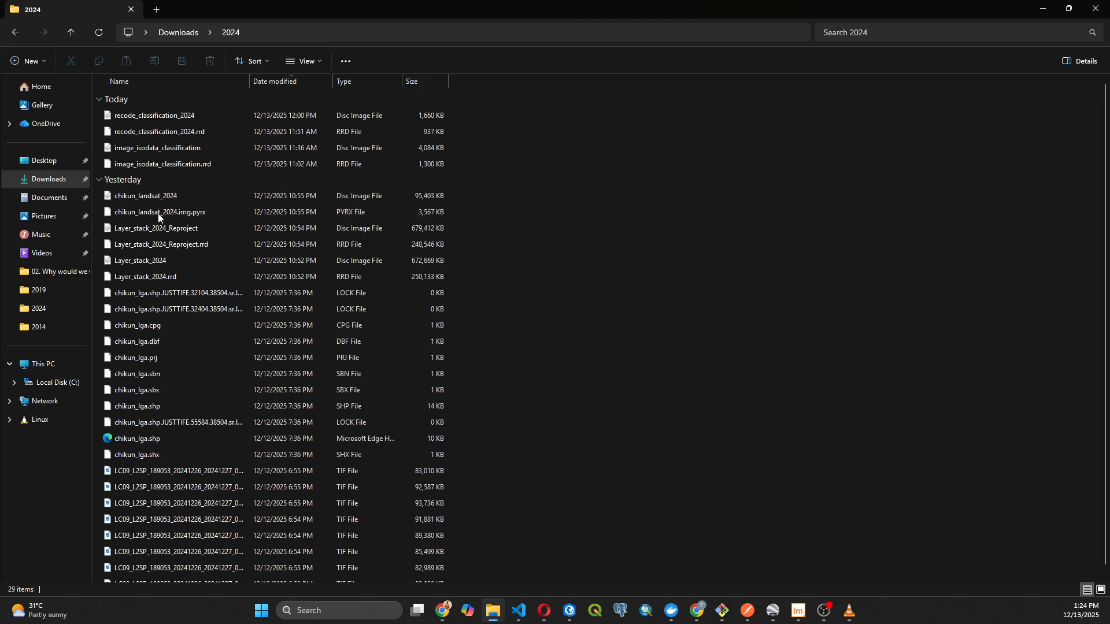
pyautogui.scroll(-1, 157, 213)
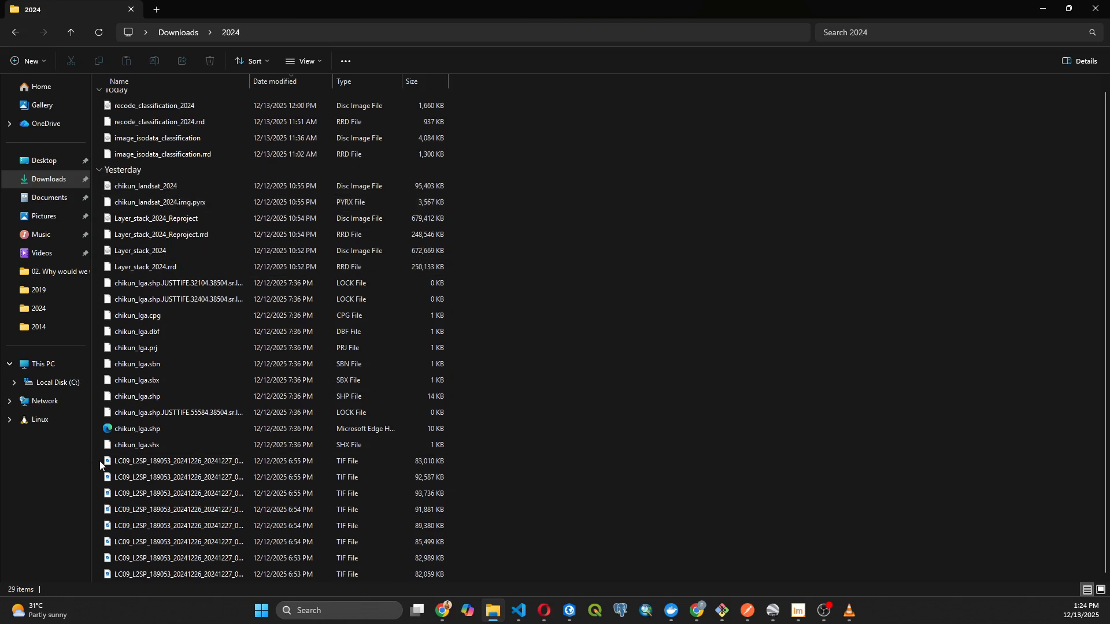
pyautogui.moveTo(100, 460); pyautogui.dragTo(124, 571)
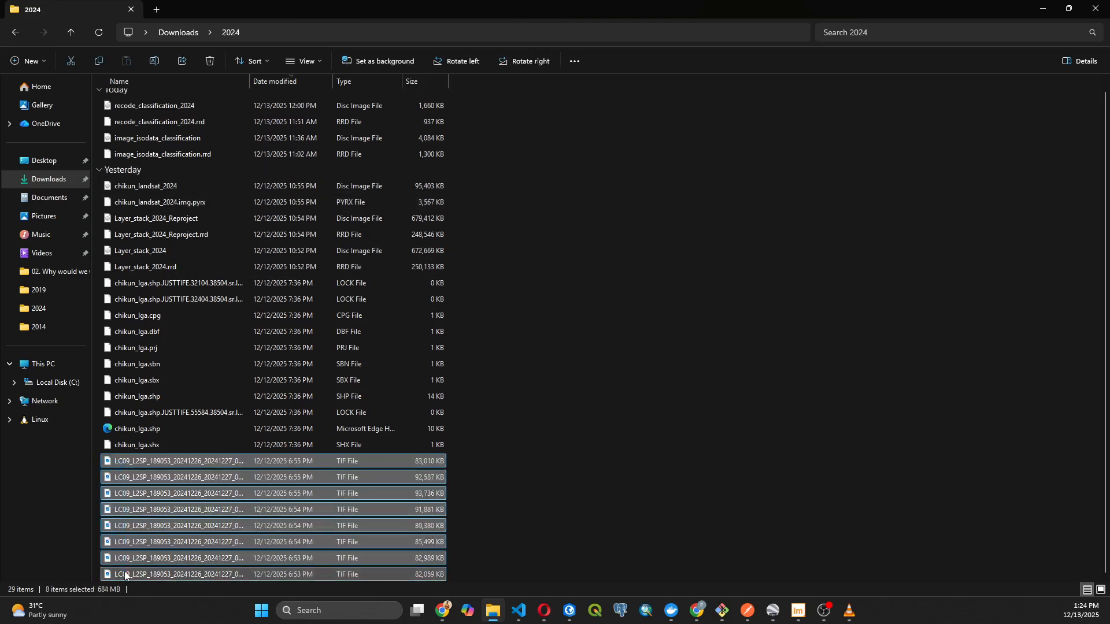
pyautogui.hotkey('alt', 'Left')
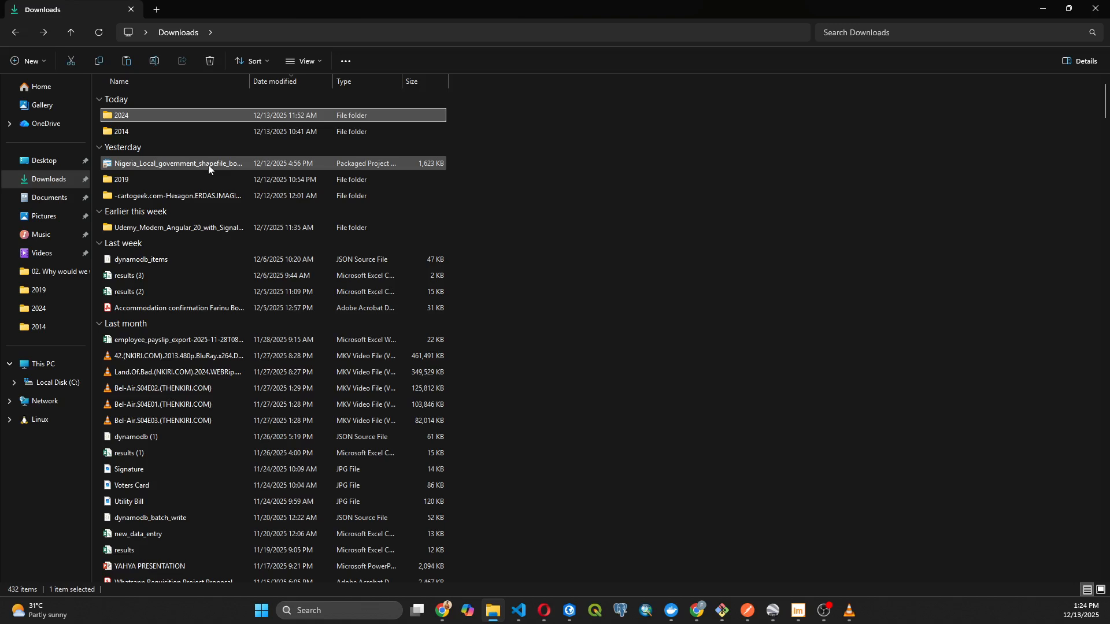
pyautogui.hotkey('alt', 'Left')
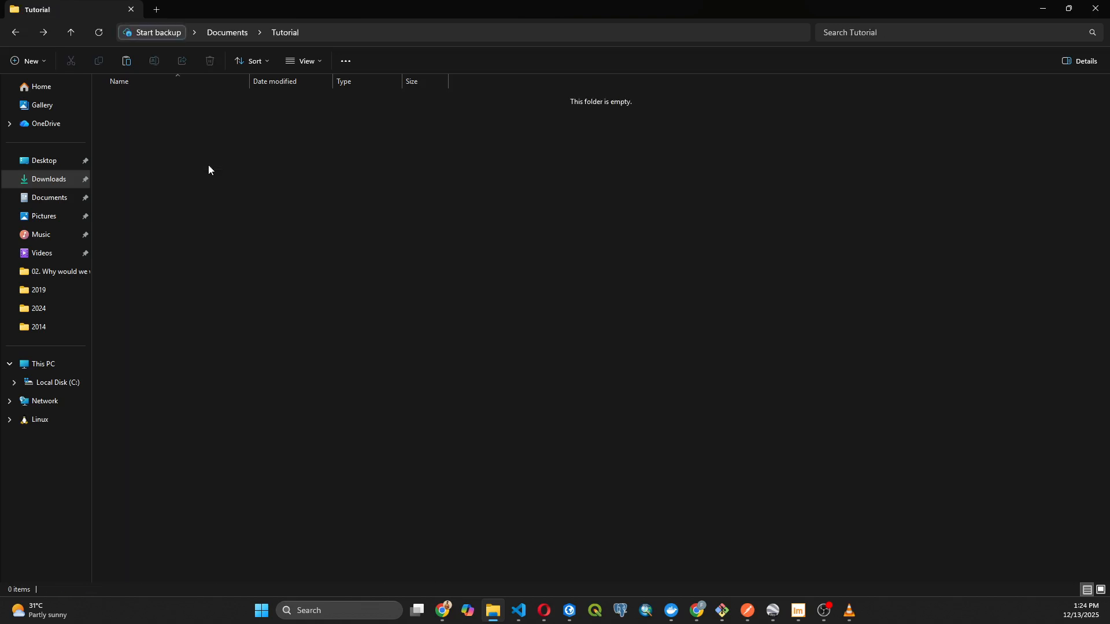
pyautogui.hotkey('ctrl', 'v')
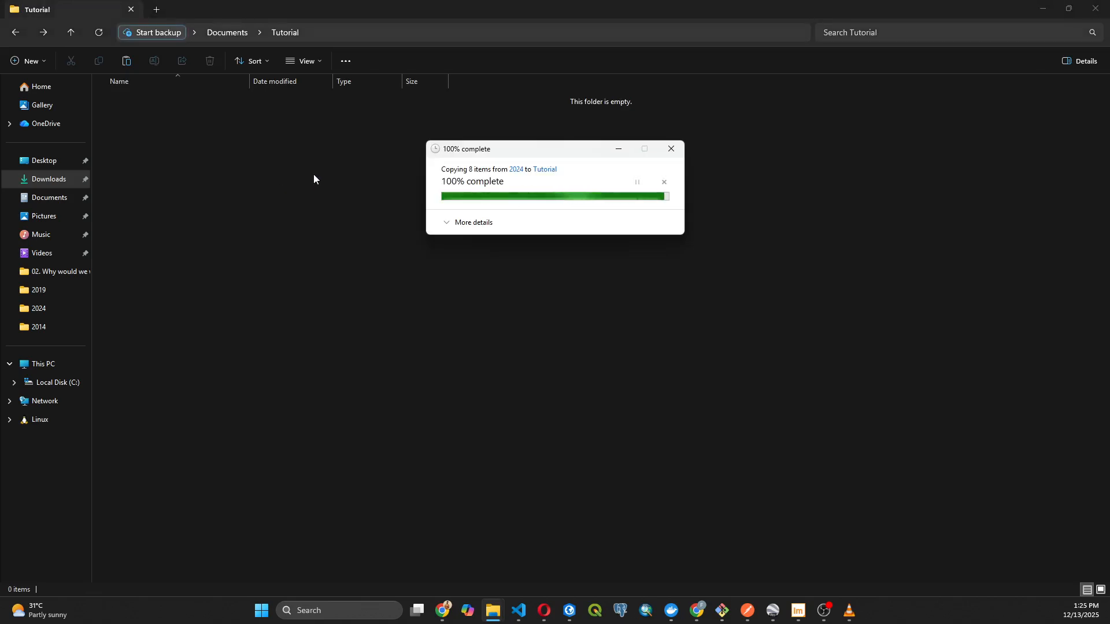
pyautogui.click(210, 242)
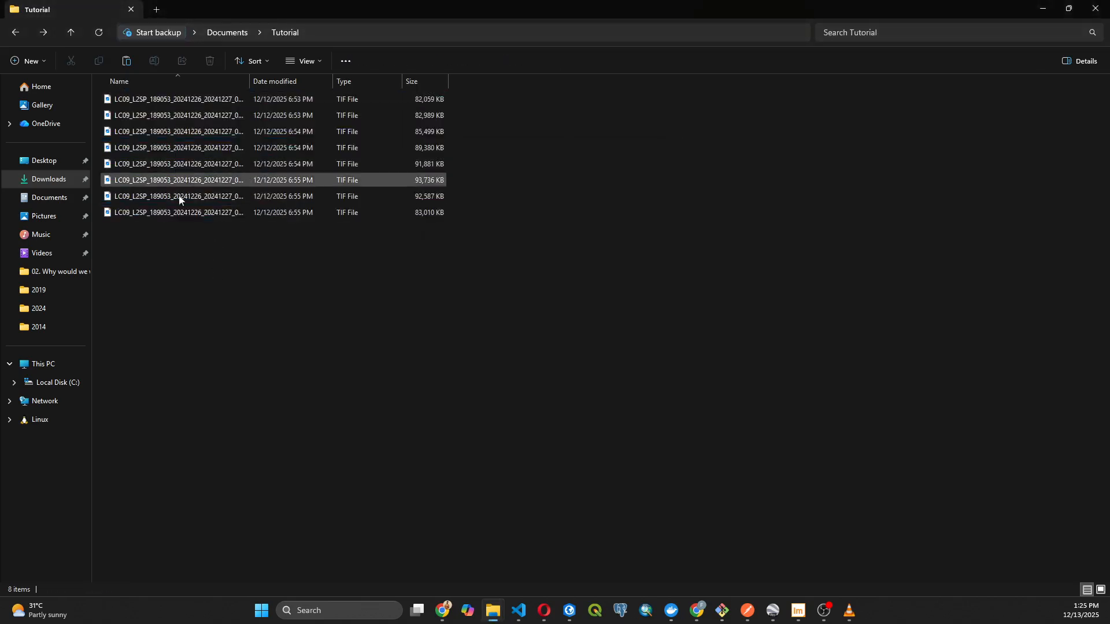
pyautogui.click(1033, 7)
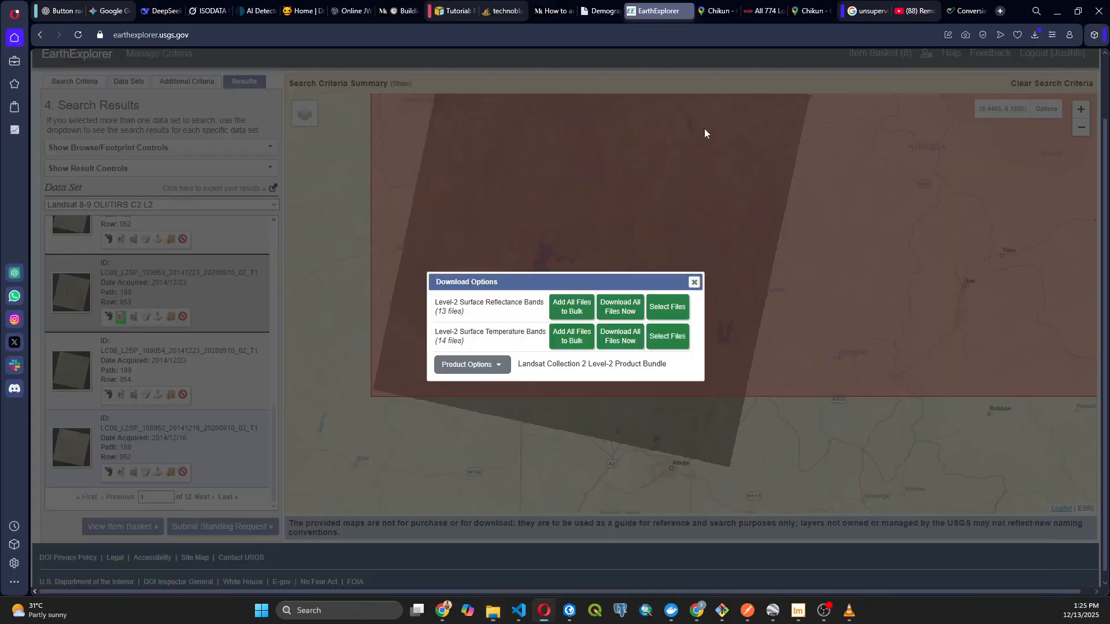
# Open the Level-2 Surface Temperature Bands file selection for the path 189, row 053 scene and deselect all files
pyautogui.click(693, 282)
pyautogui.scroll(-3, 652, 266)
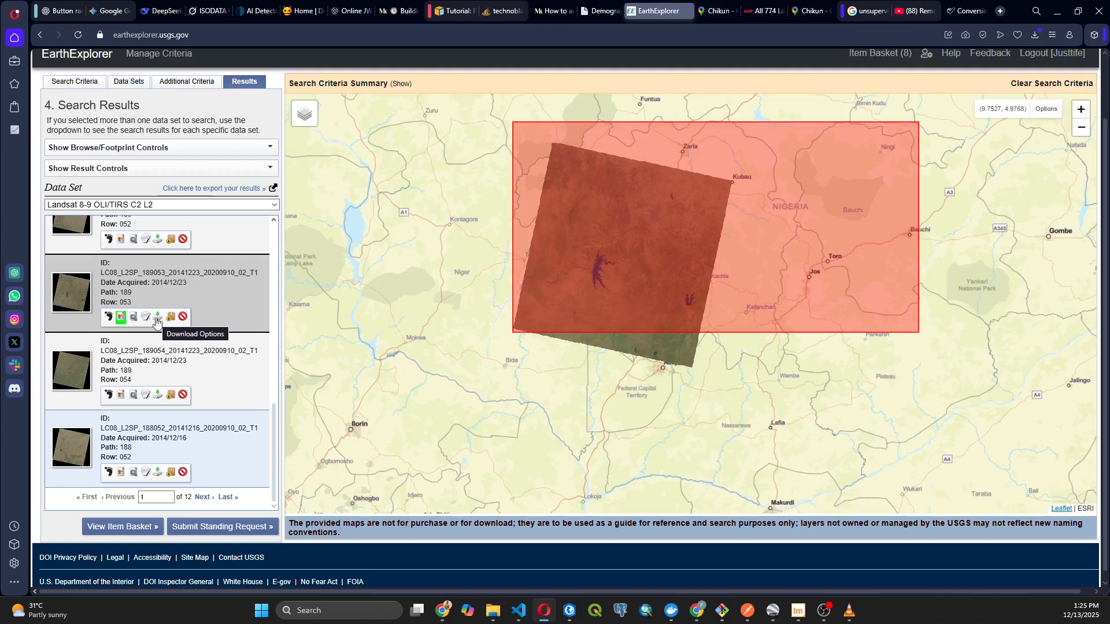
pyautogui.click(157, 318)
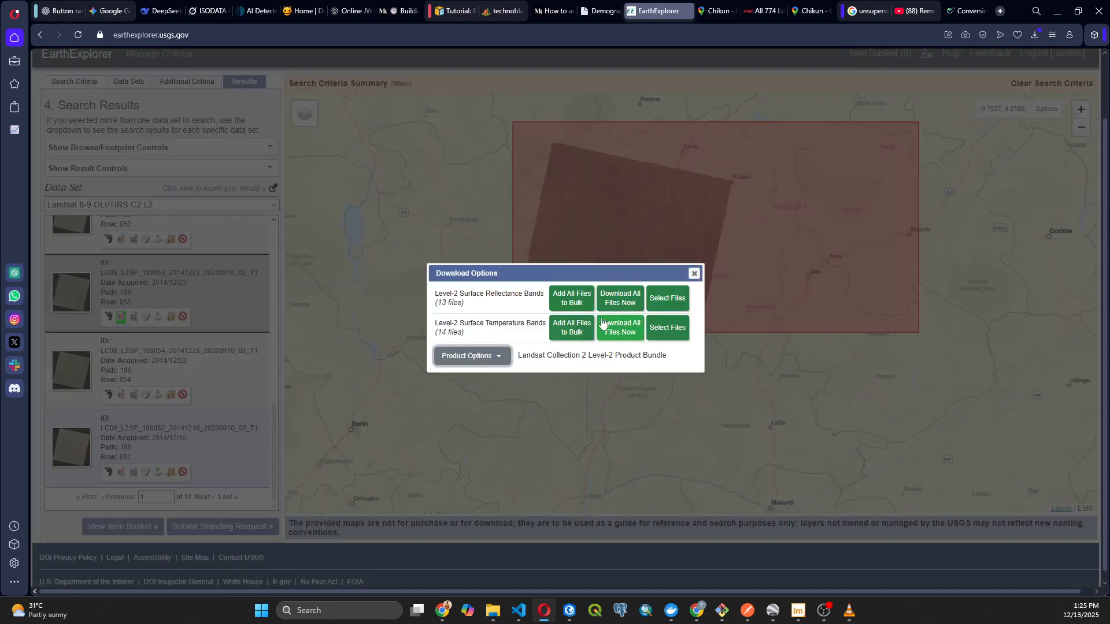
pyautogui.click(662, 330)
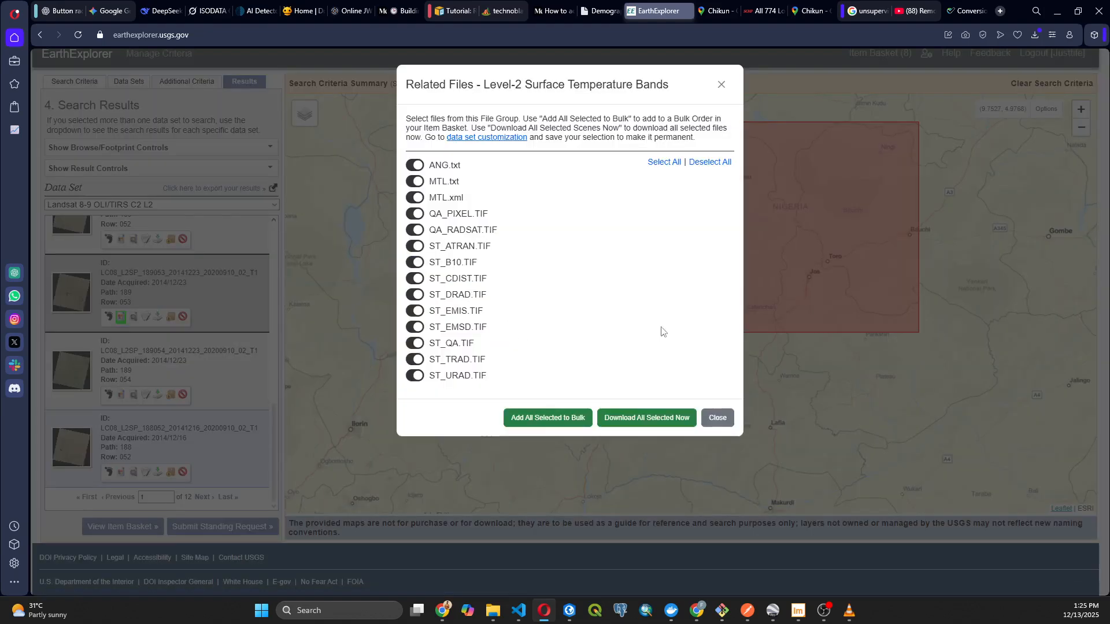
pyautogui.click(415, 165)
pyautogui.click(689, 163)
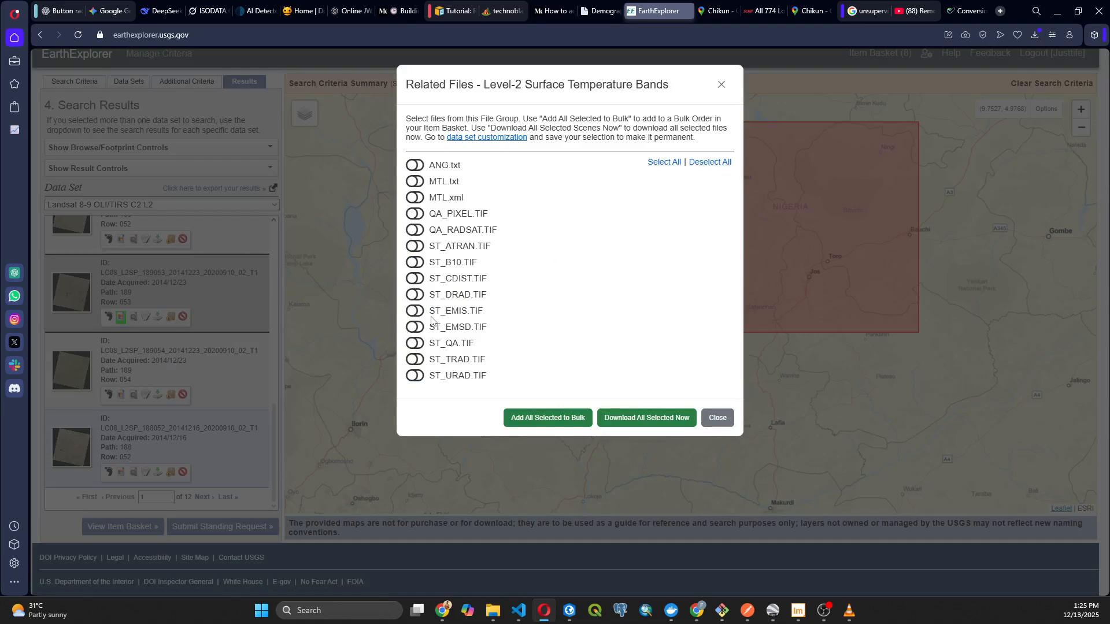
# Select ST_B10.TIF among the surface temperature files and close the file selection and download options
pyautogui.click(415, 263)
pyautogui.doubleClick(472, 261)
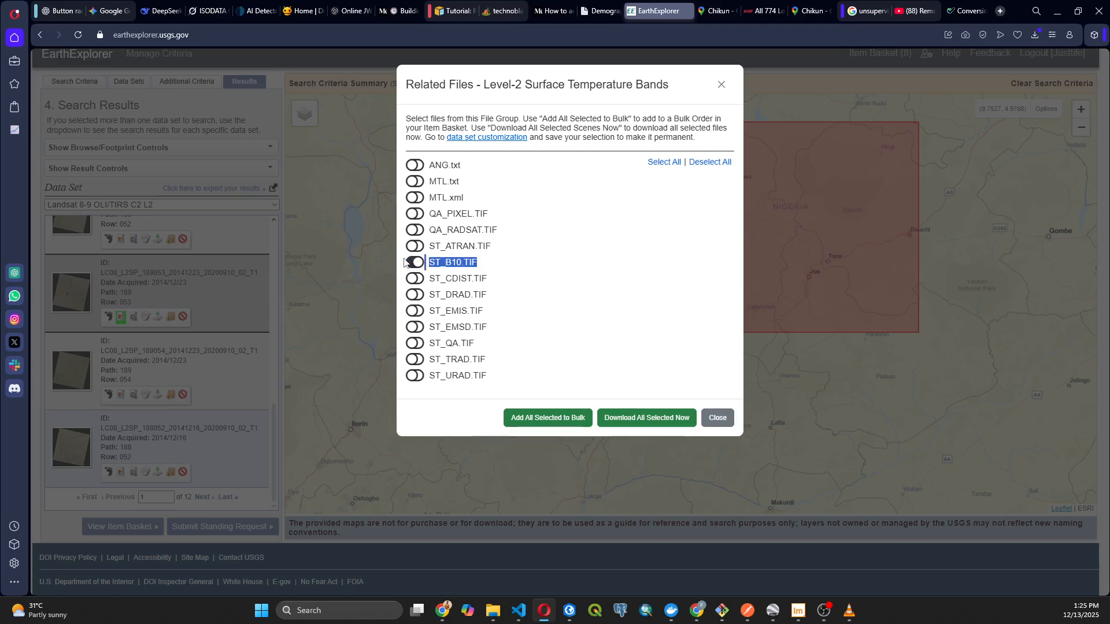
pyautogui.click(722, 85)
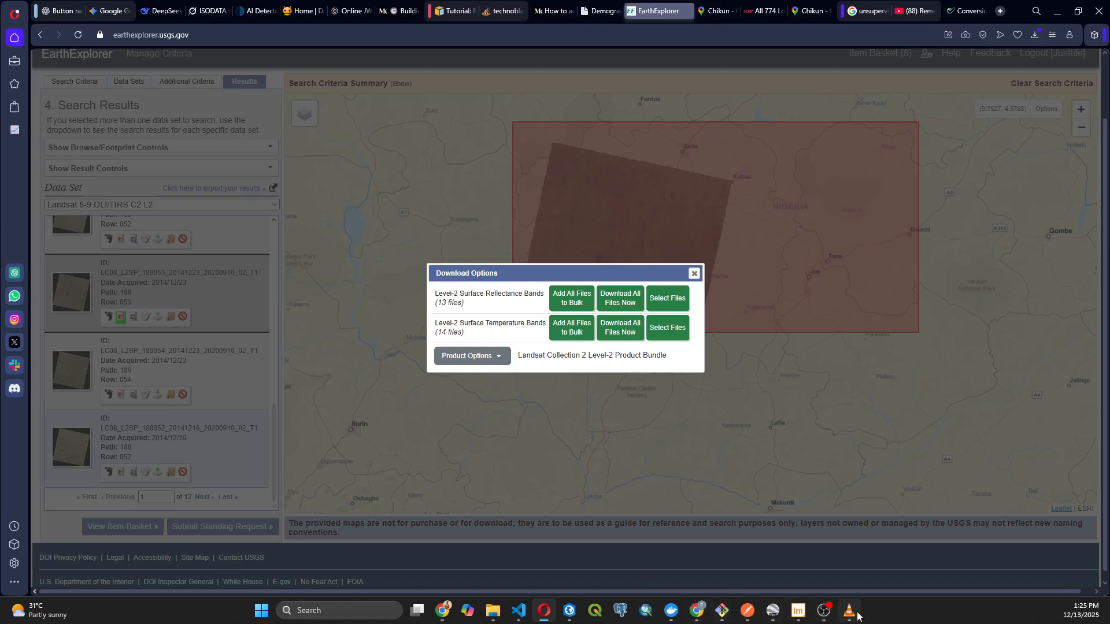
pyautogui.moveTo(854, 616)
pyautogui.click(694, 274)
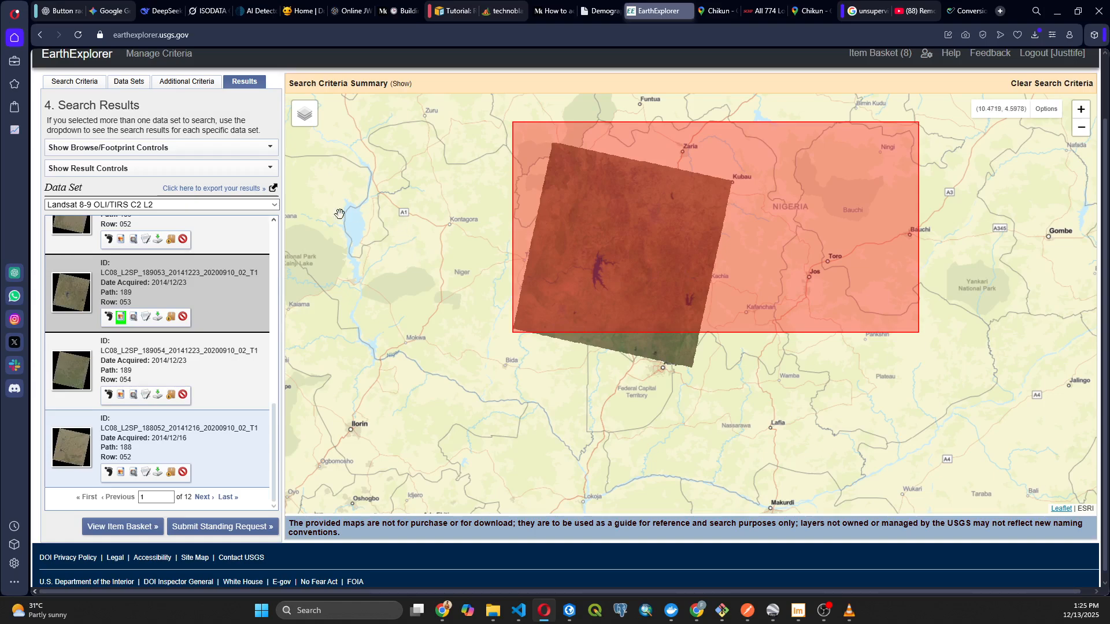
# Return to the search criteria and open the date range settings
pyautogui.click(89, 83)
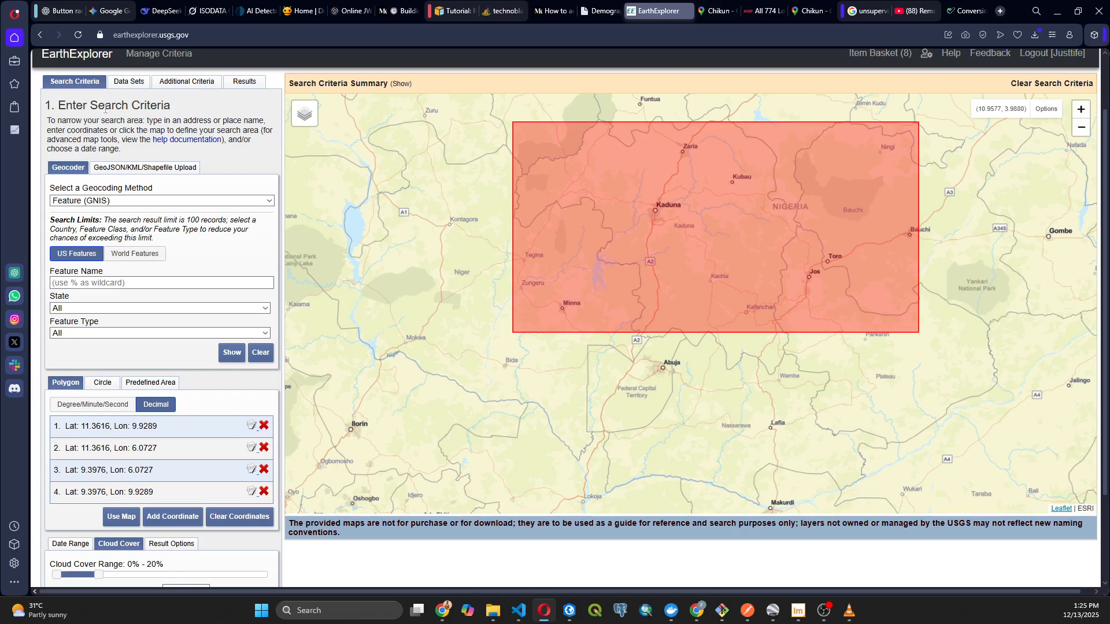
pyautogui.scroll(-2, 132, 459)
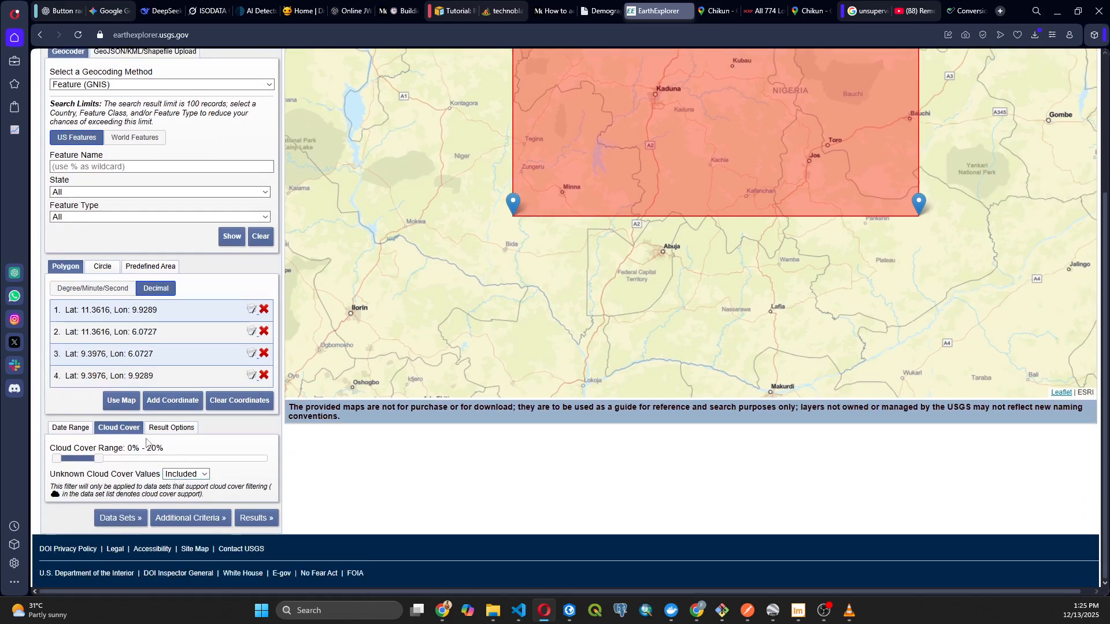
pyautogui.click(81, 429)
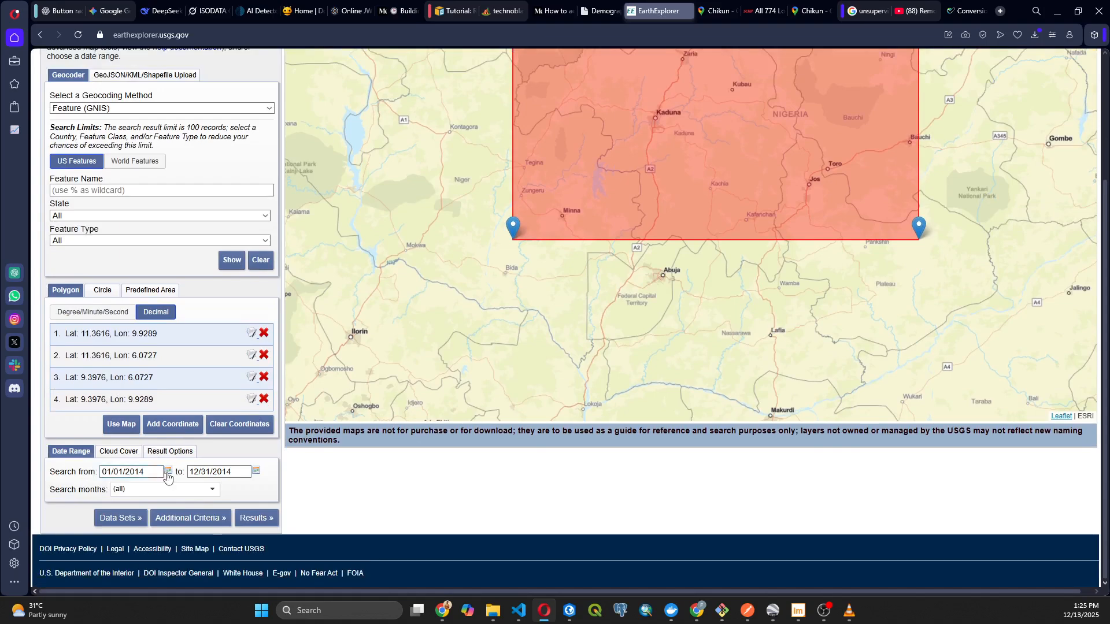
pyautogui.click(168, 471)
pyautogui.click(195, 344)
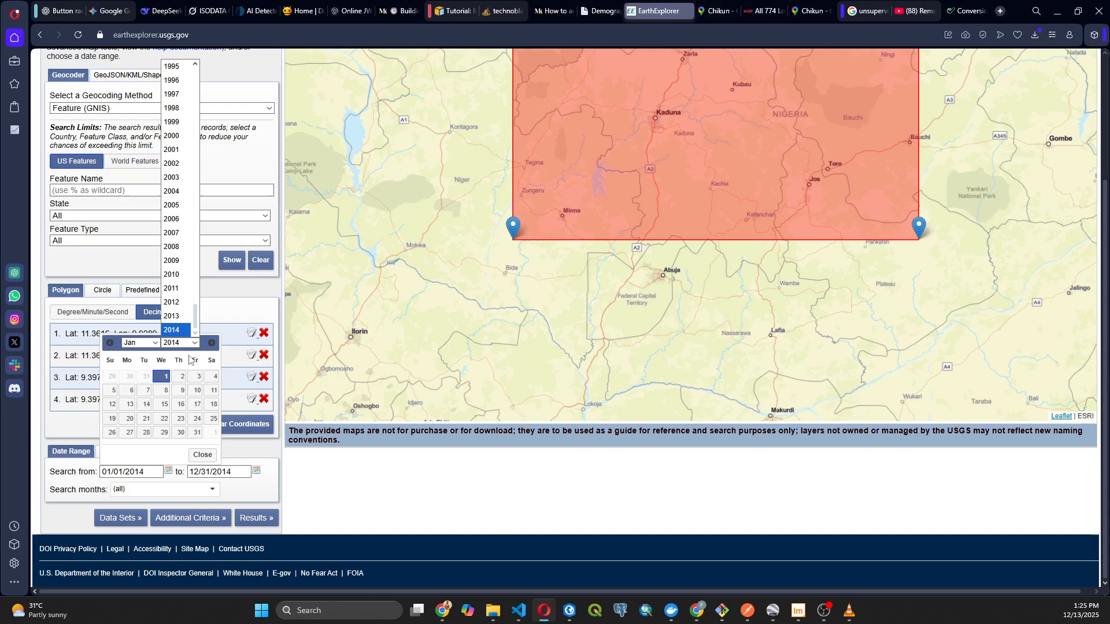
pyautogui.click(241, 469)
pyautogui.click(256, 470)
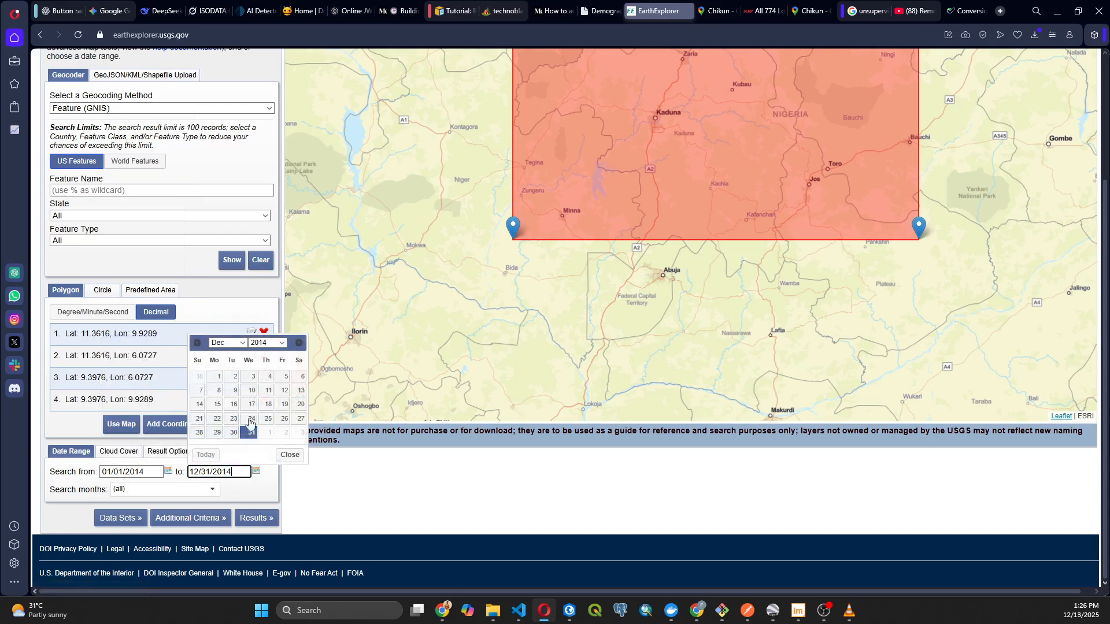
pyautogui.click(281, 343)
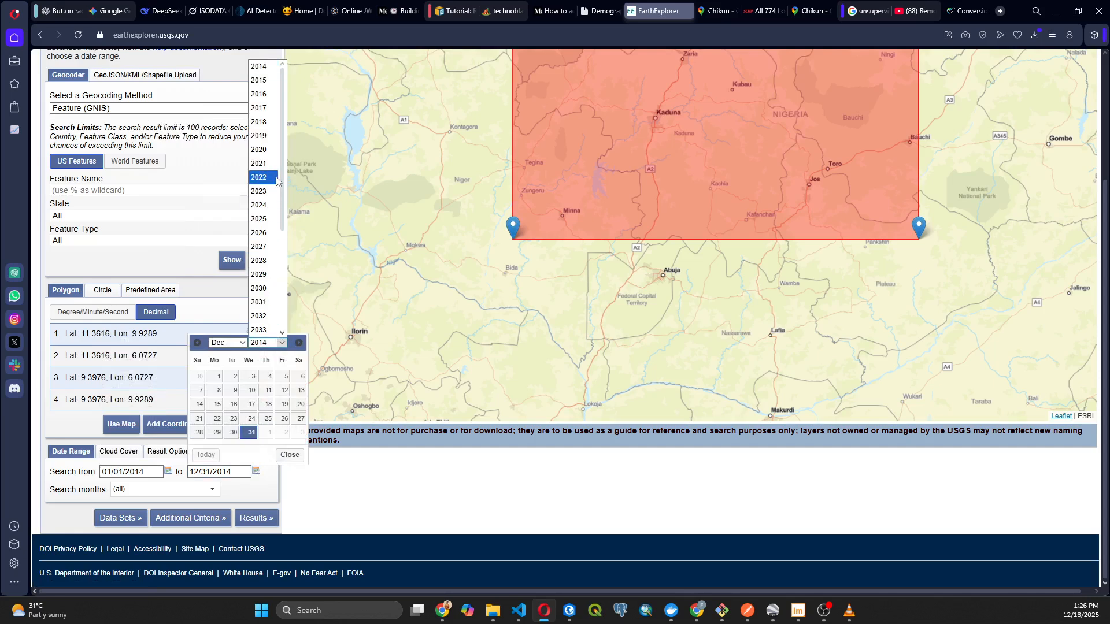
pyautogui.click(263, 137)
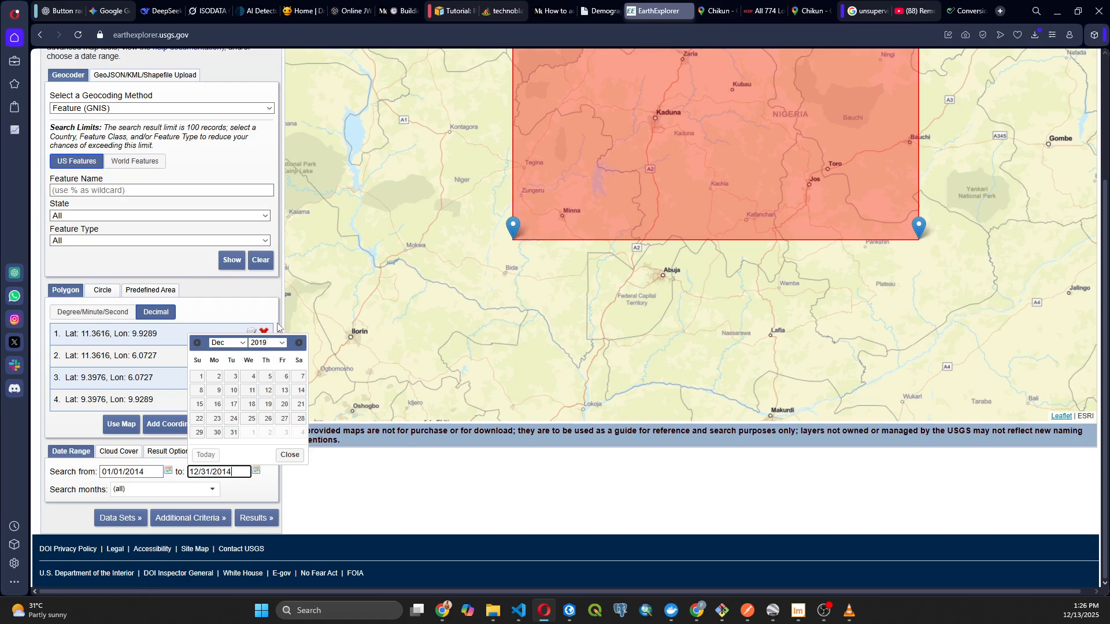
pyautogui.click(278, 326)
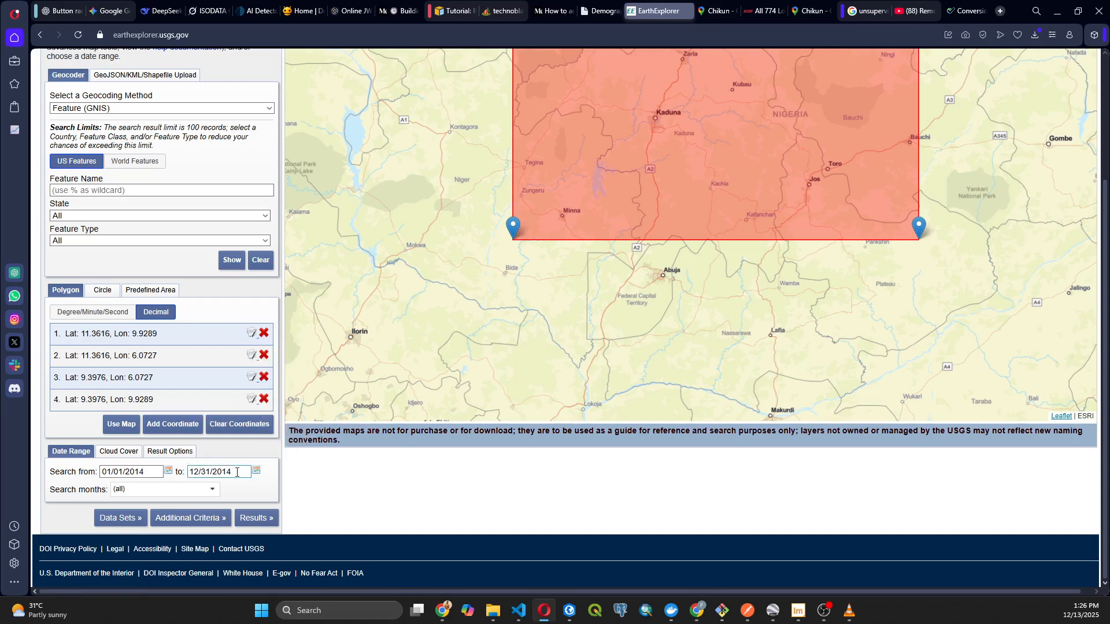
pyautogui.click(168, 471)
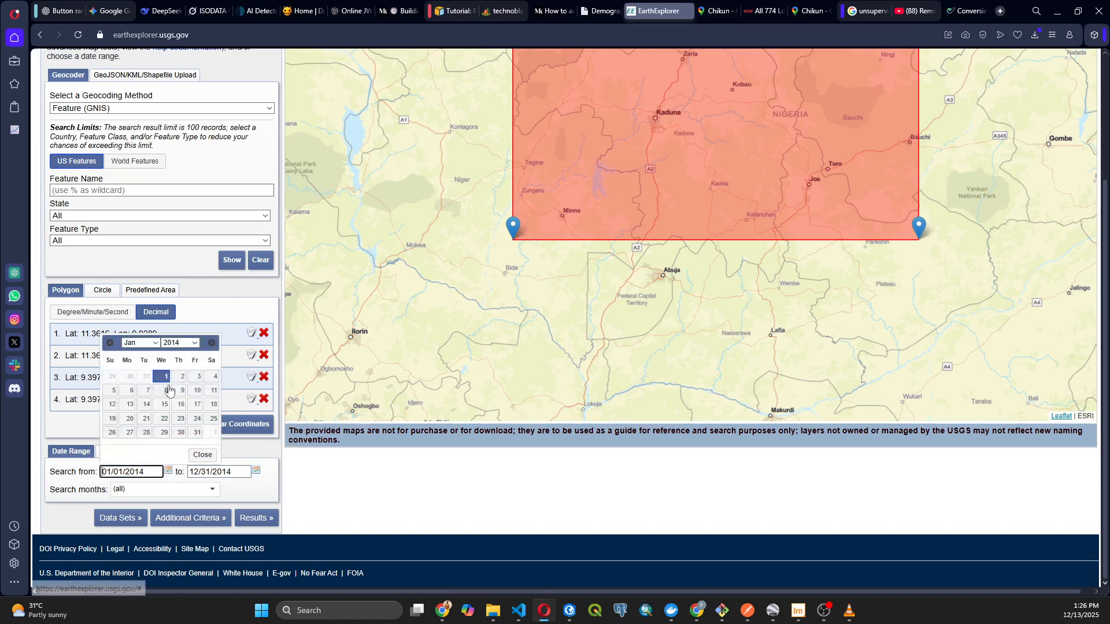
pyautogui.click(195, 343)
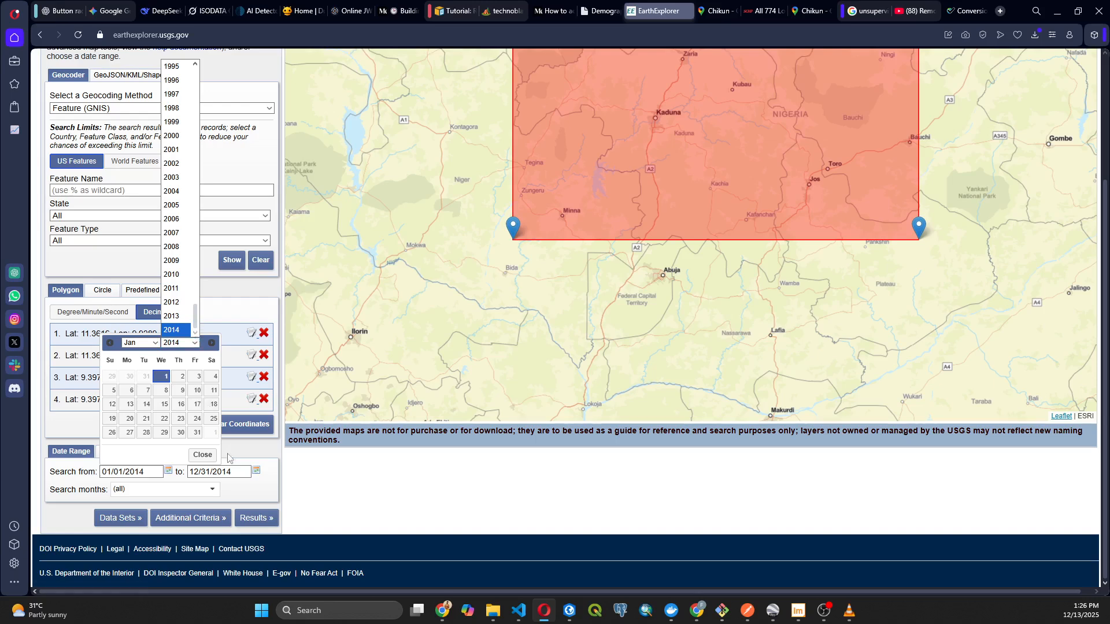
# Set the end date of the search range to 12/31/2019
pyautogui.click(256, 470)
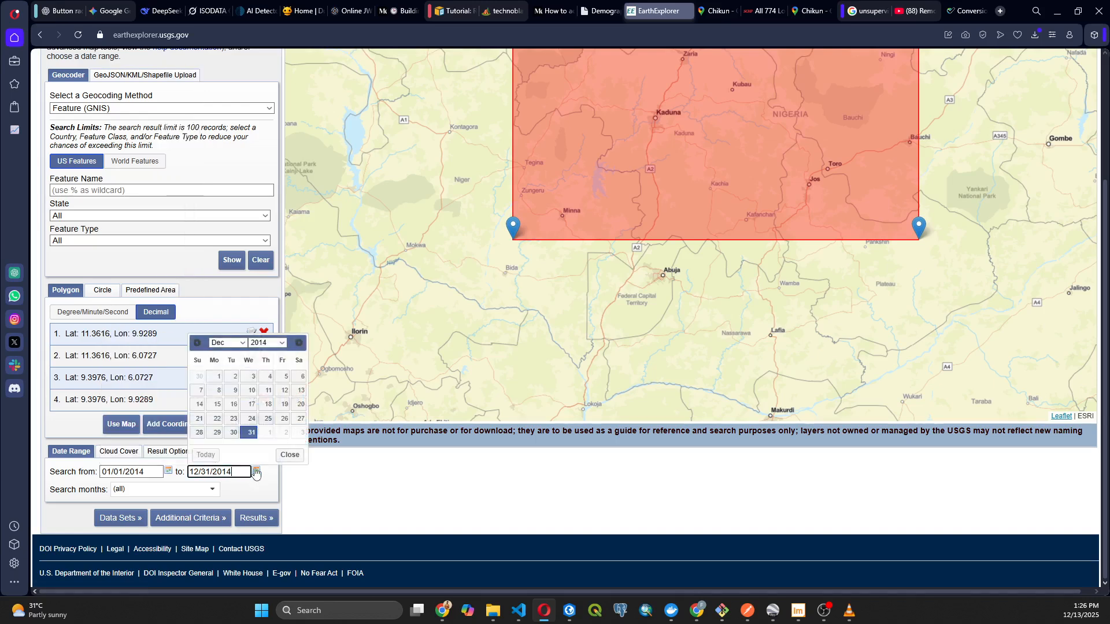
pyautogui.click(277, 343)
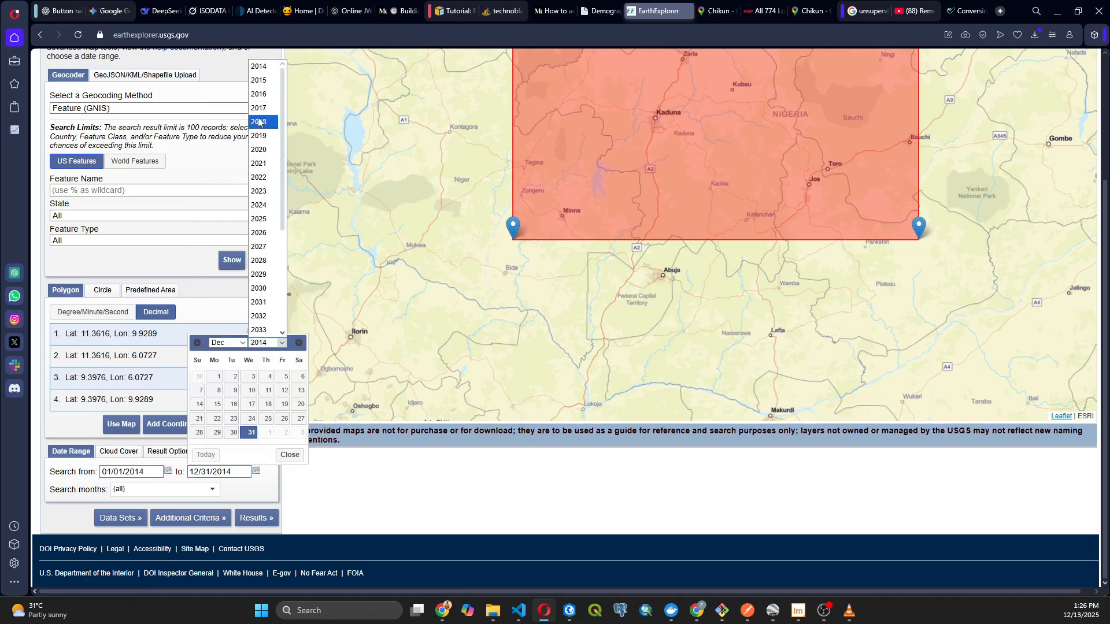
pyautogui.click(258, 136)
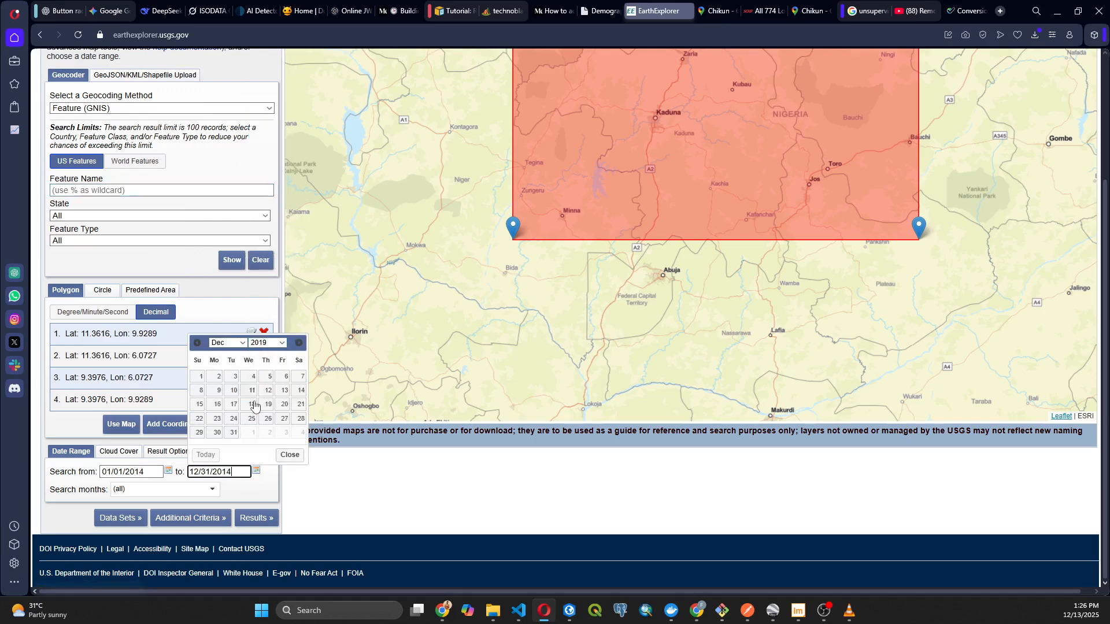
pyautogui.click(234, 433)
# Set the start date of the search range to 01/01/2019 and run the search for results
pyautogui.click(168, 472)
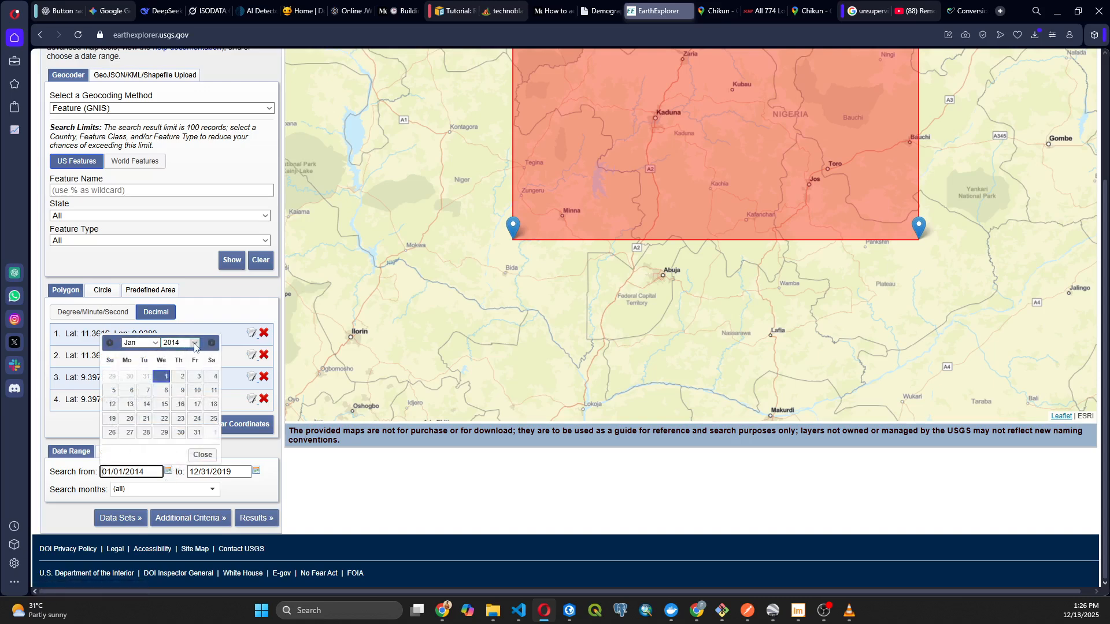
pyautogui.click(195, 345)
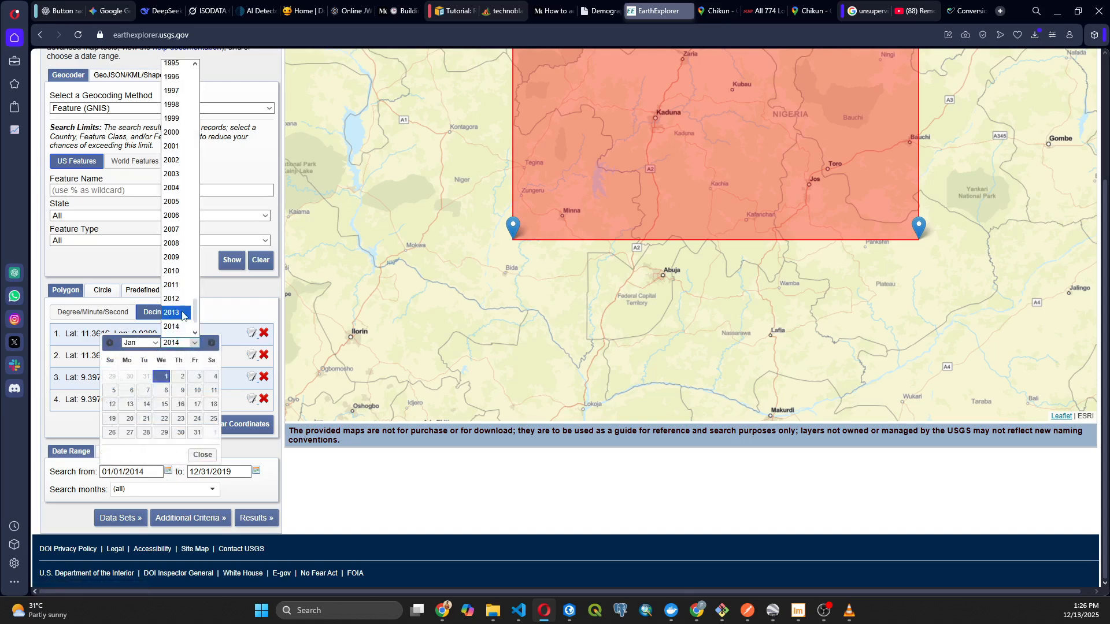
pyautogui.click(176, 329)
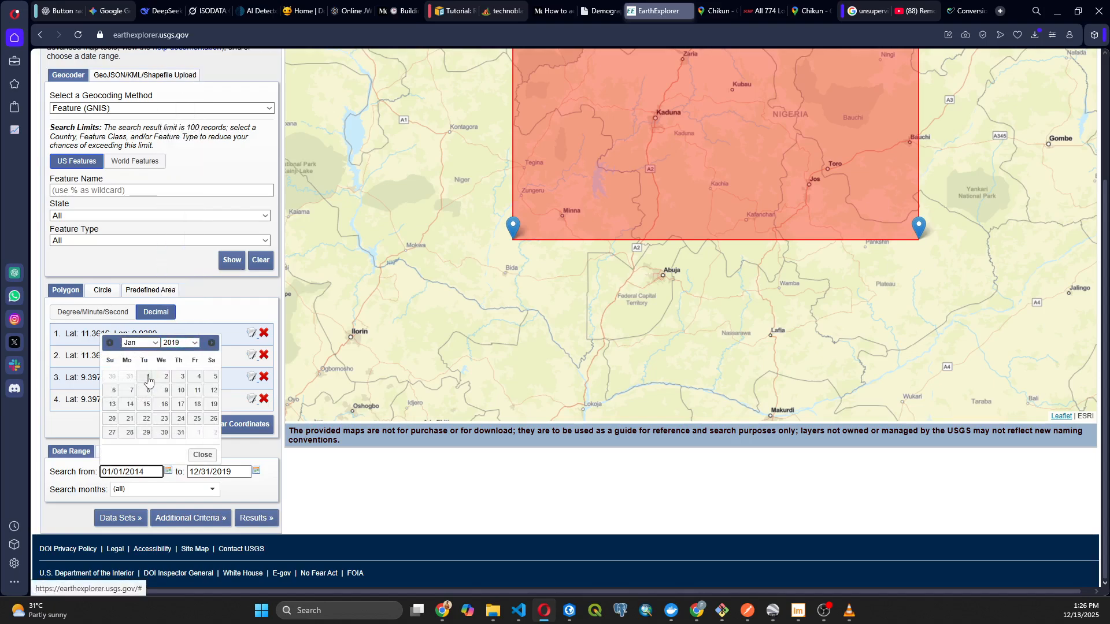
pyautogui.click(148, 380)
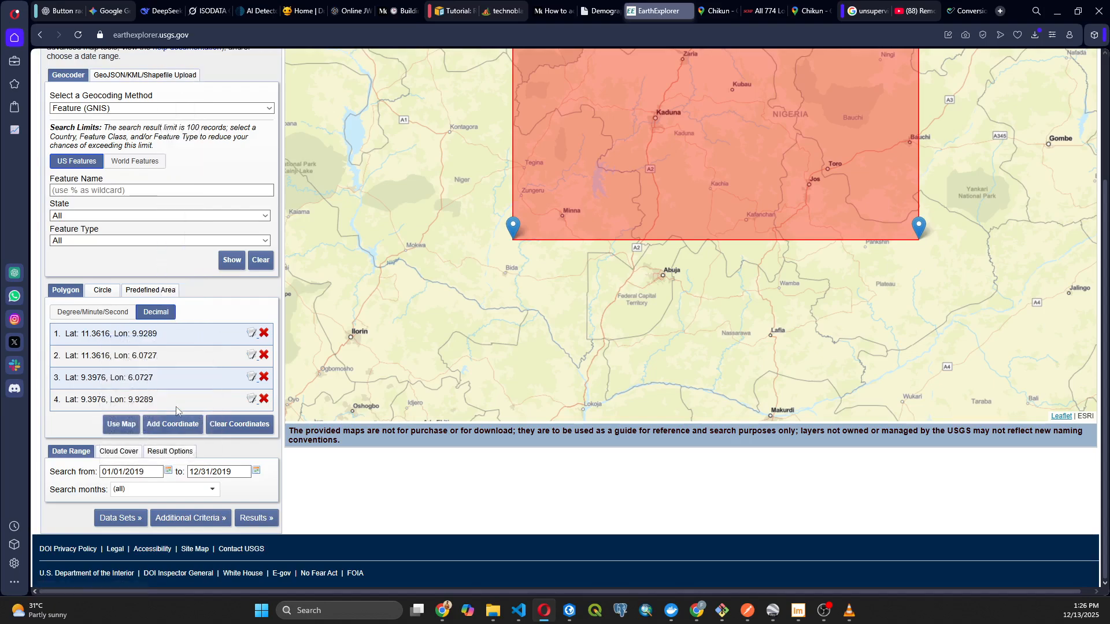
pyautogui.click(257, 519)
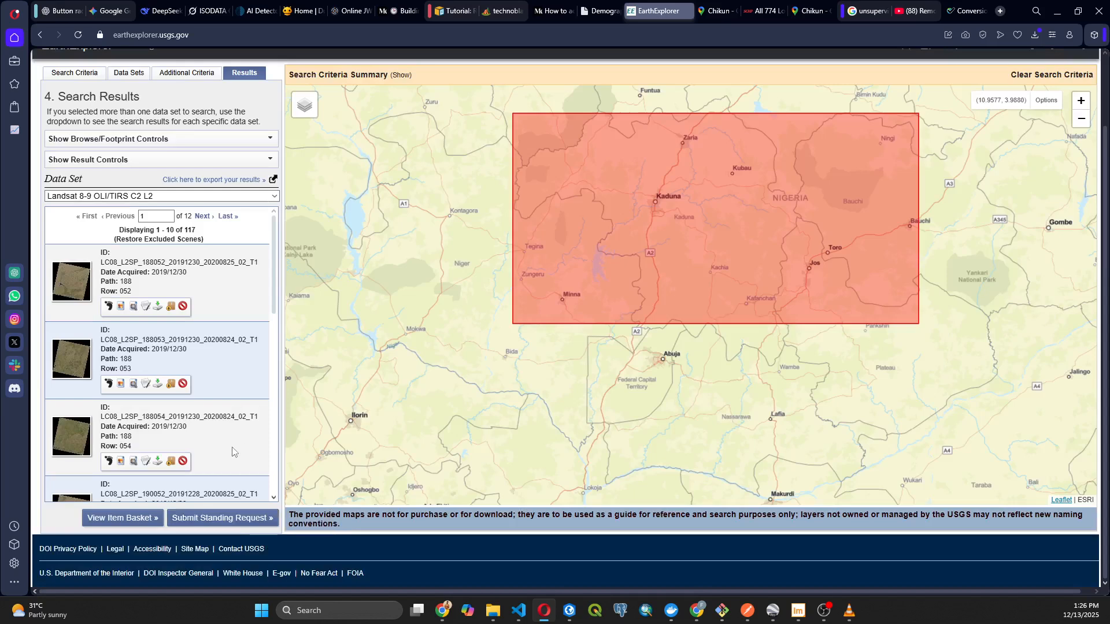
# Check the map footprints of the December 2019 scenes at path 188 rows 053 and 054 and path 190 row 052, hiding each again
pyautogui.click(121, 307)
pyautogui.click(109, 385)
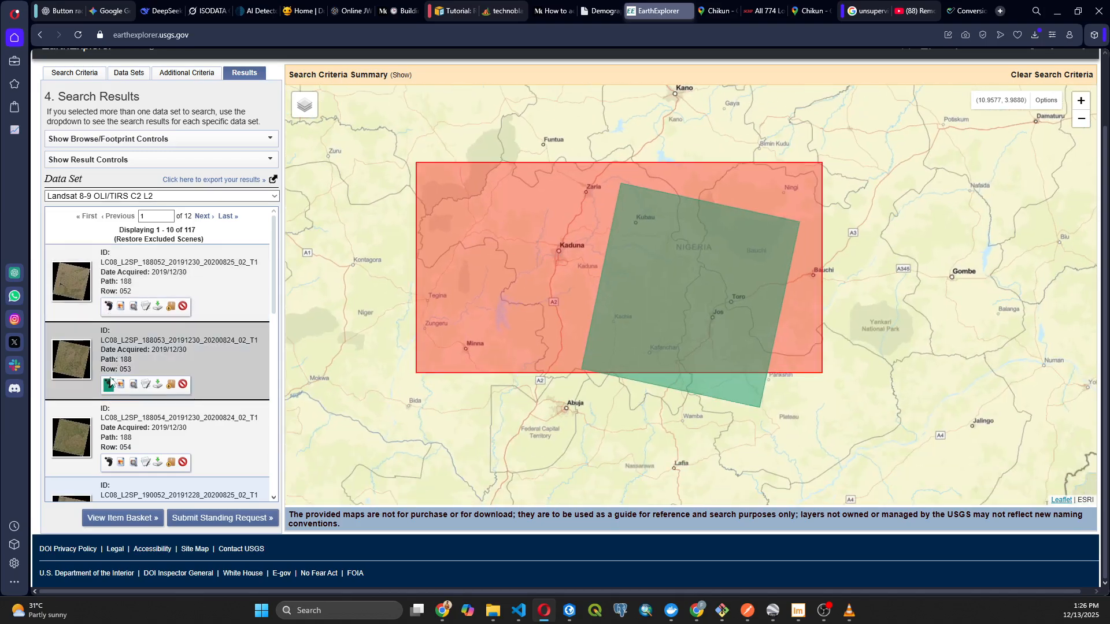
pyautogui.click(109, 385)
pyautogui.scroll(-2, 110, 384)
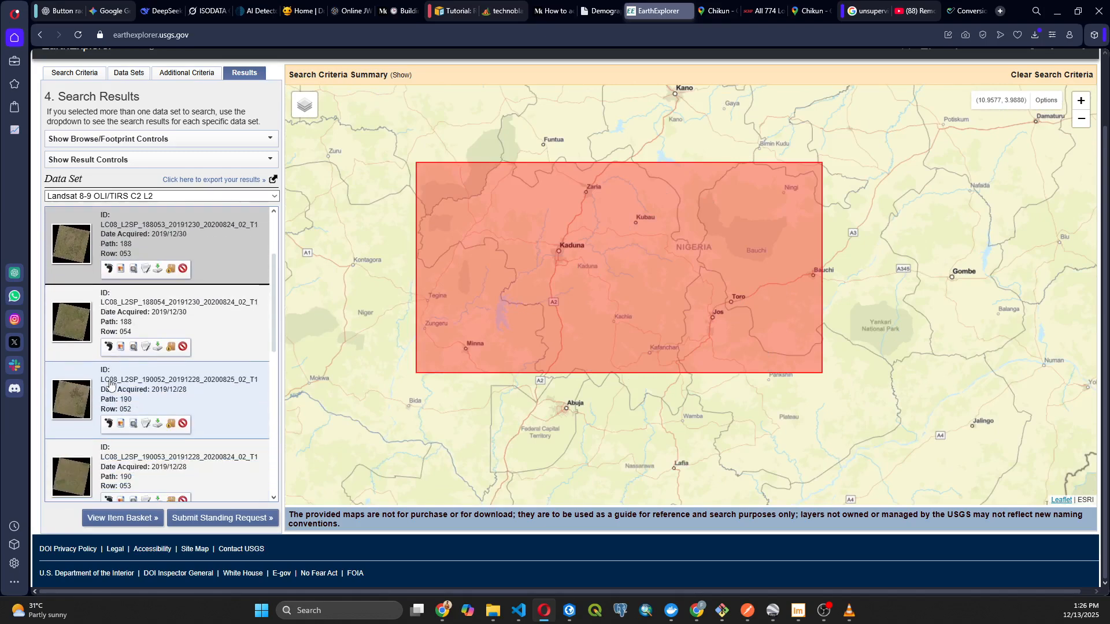
pyautogui.click(108, 348)
pyautogui.click(108, 348)
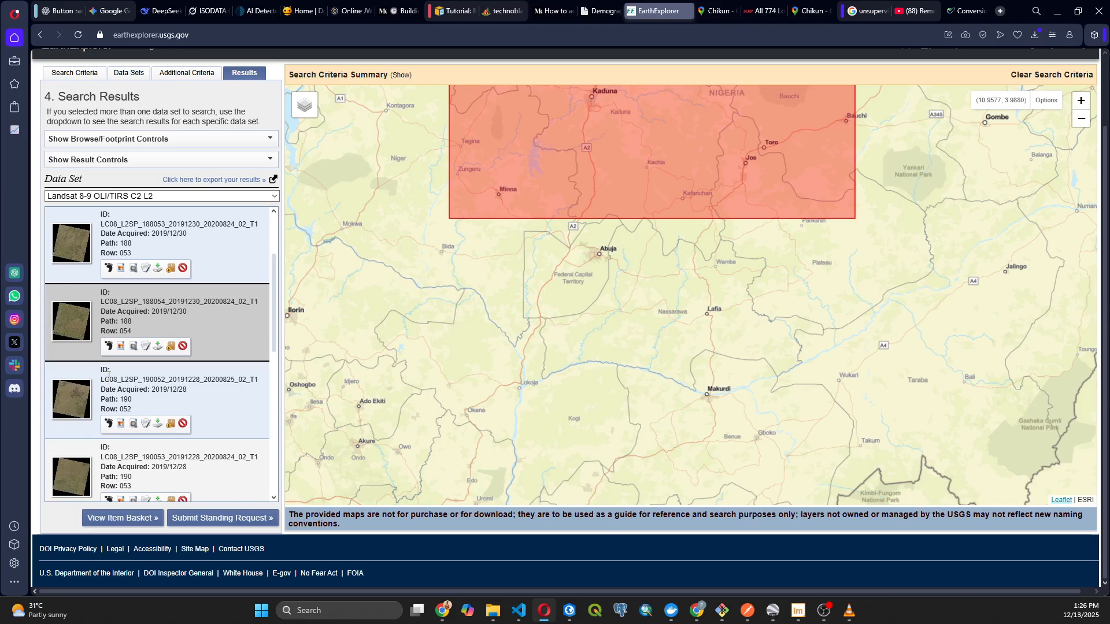
pyautogui.click(109, 424)
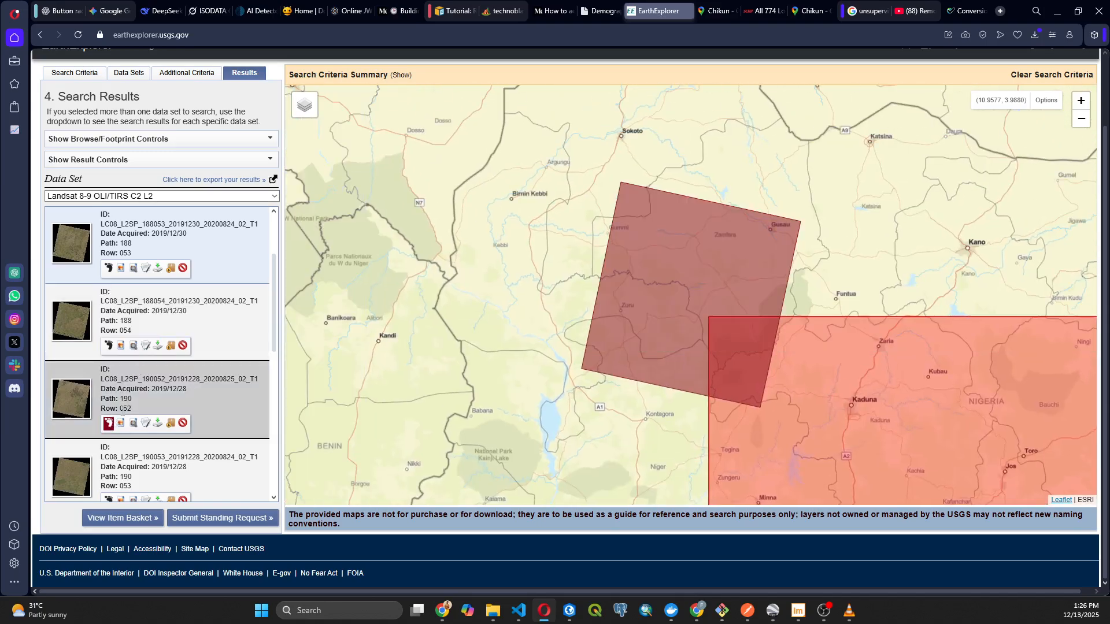
pyautogui.click(109, 424)
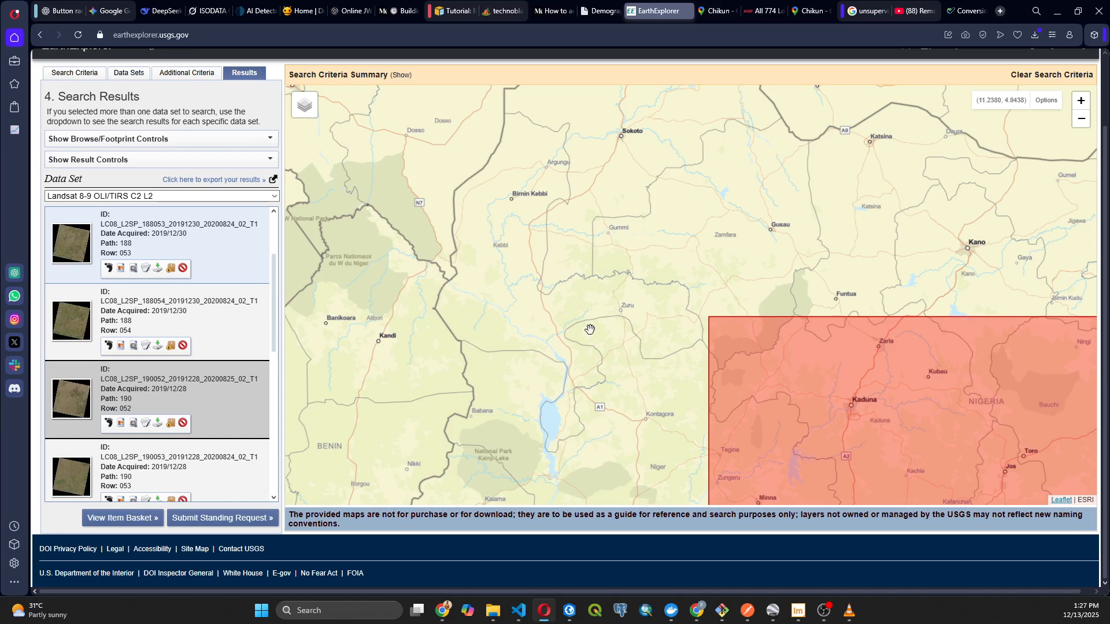
# Recentre the map on the search area and examine the first page of 2019 results for scene paths, rows and acquisition dates
pyautogui.moveTo(586, 326); pyautogui.dragTo(438, 228)
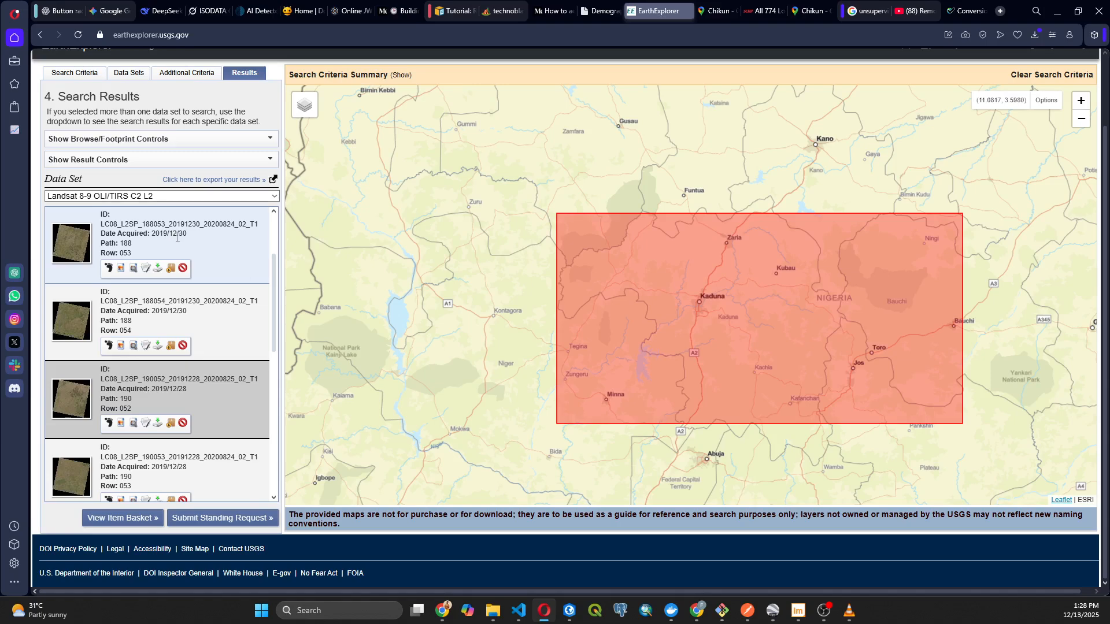
pyautogui.scroll(-10, 176, 272)
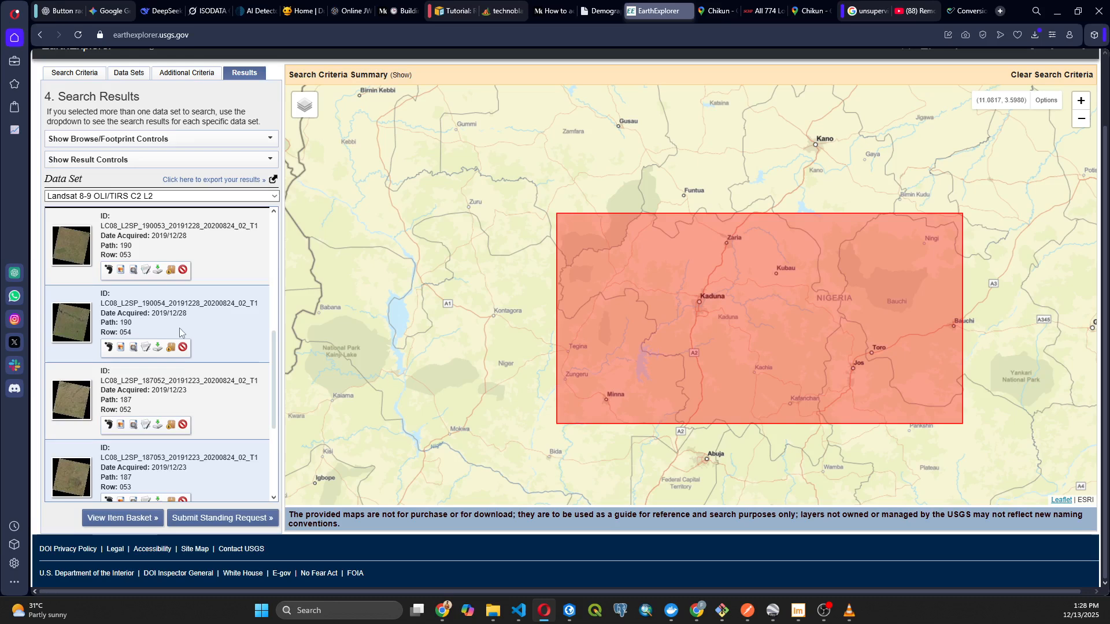
pyautogui.scroll(-1, 185, 350)
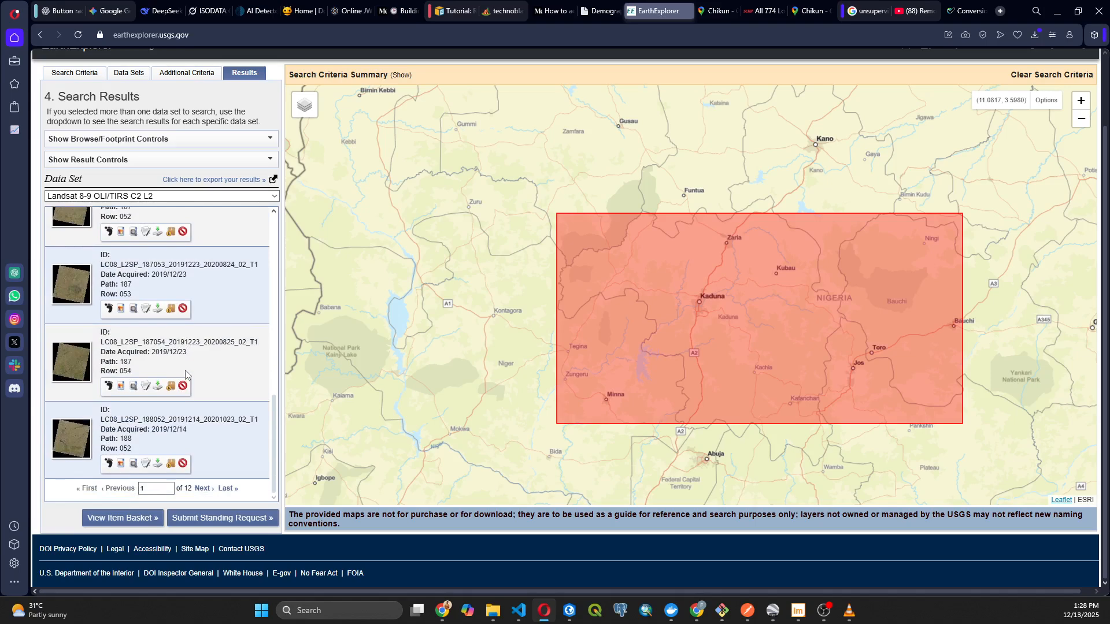
pyautogui.scroll(8, 186, 358)
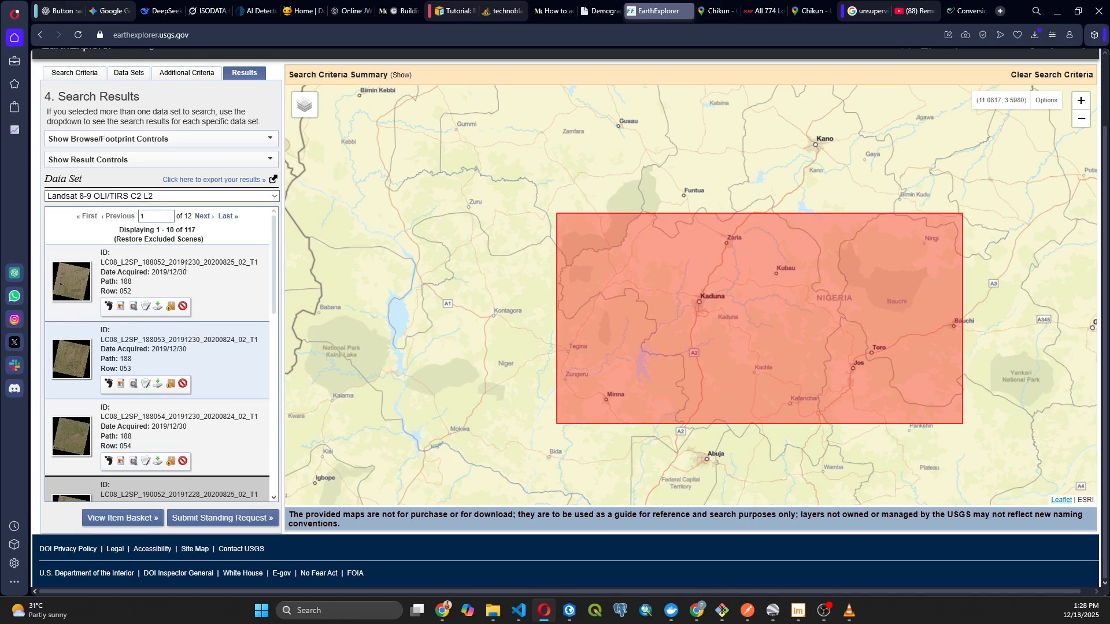
pyautogui.scroll(-5, 184, 283)
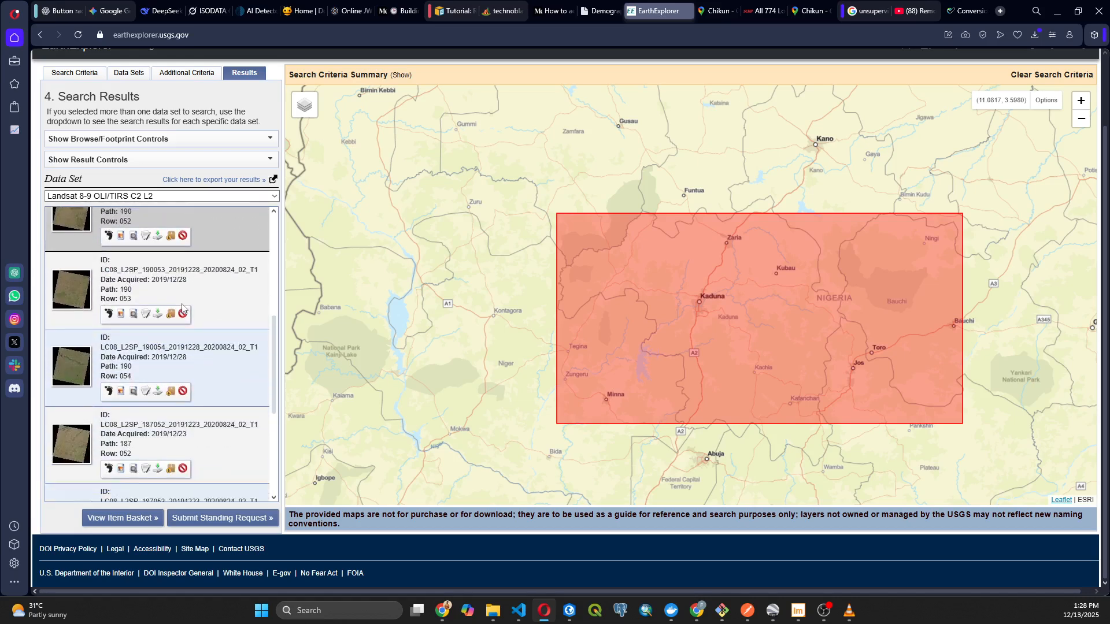
pyautogui.scroll(-2, 182, 309)
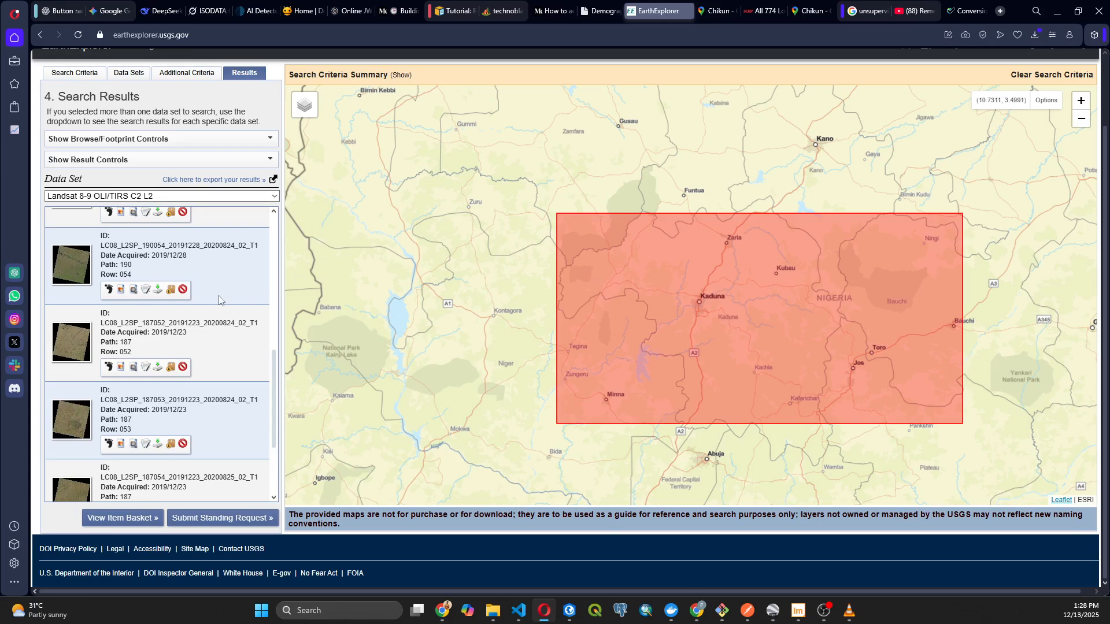
pyautogui.scroll(-3, 197, 264)
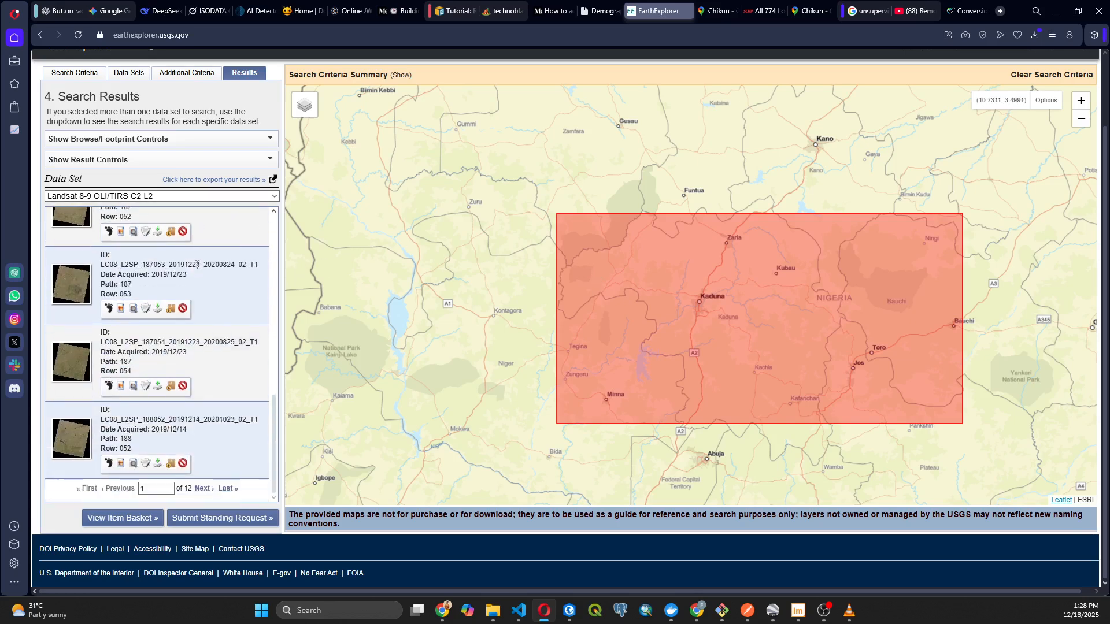